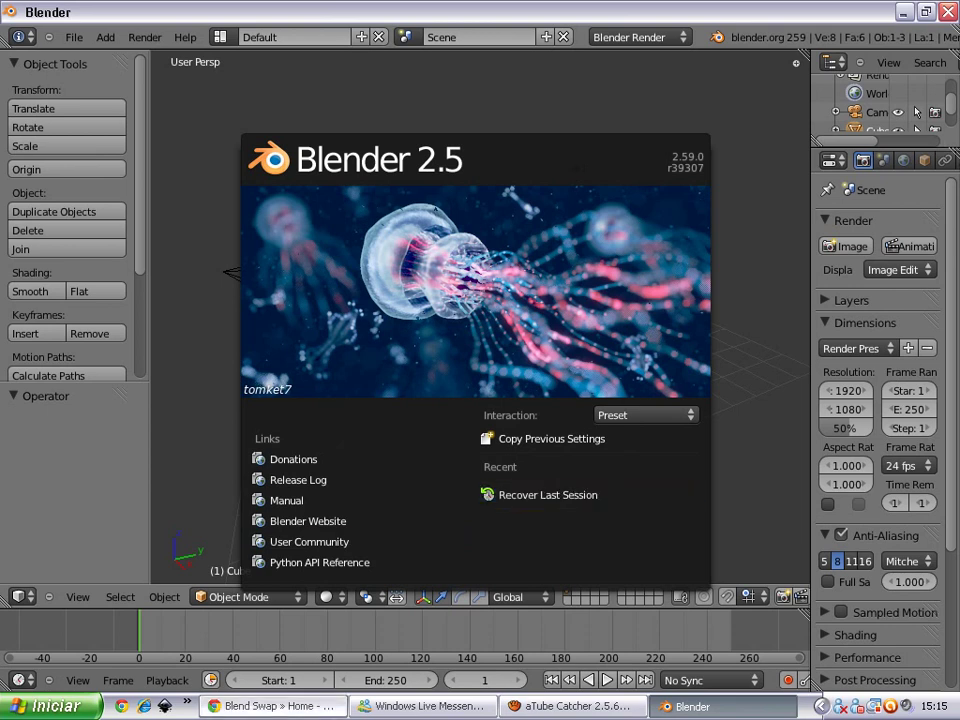
- Switch from Blender's splash screen to the Blend Swap homepage in Chrome
key(alt+Tab)
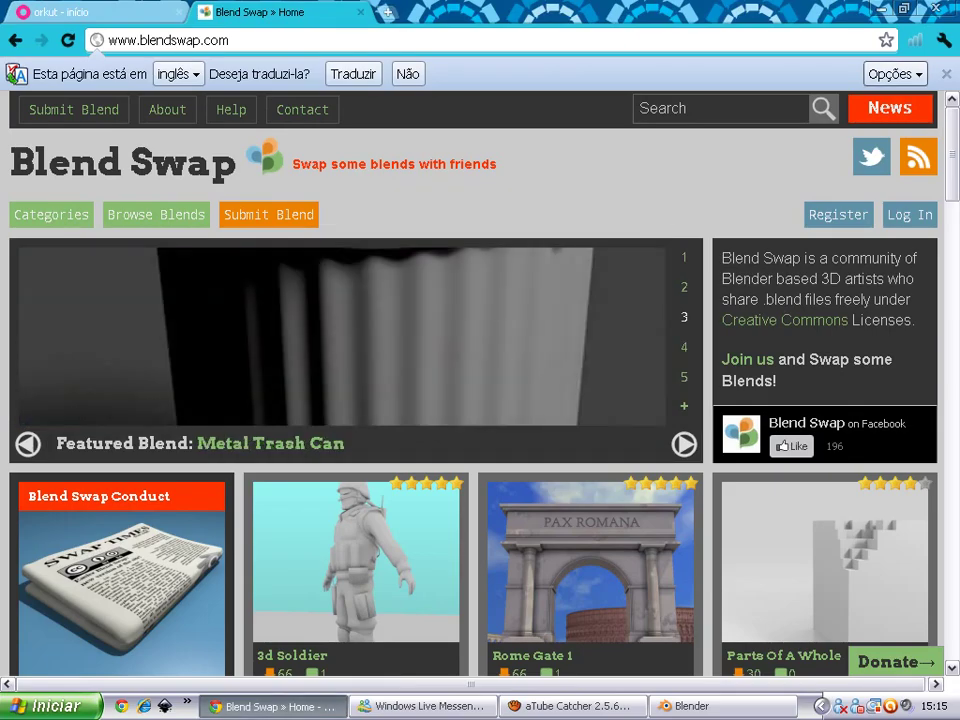
- Search Blend Swap for 'm4' models, then return to the Blender window
click(700, 108)
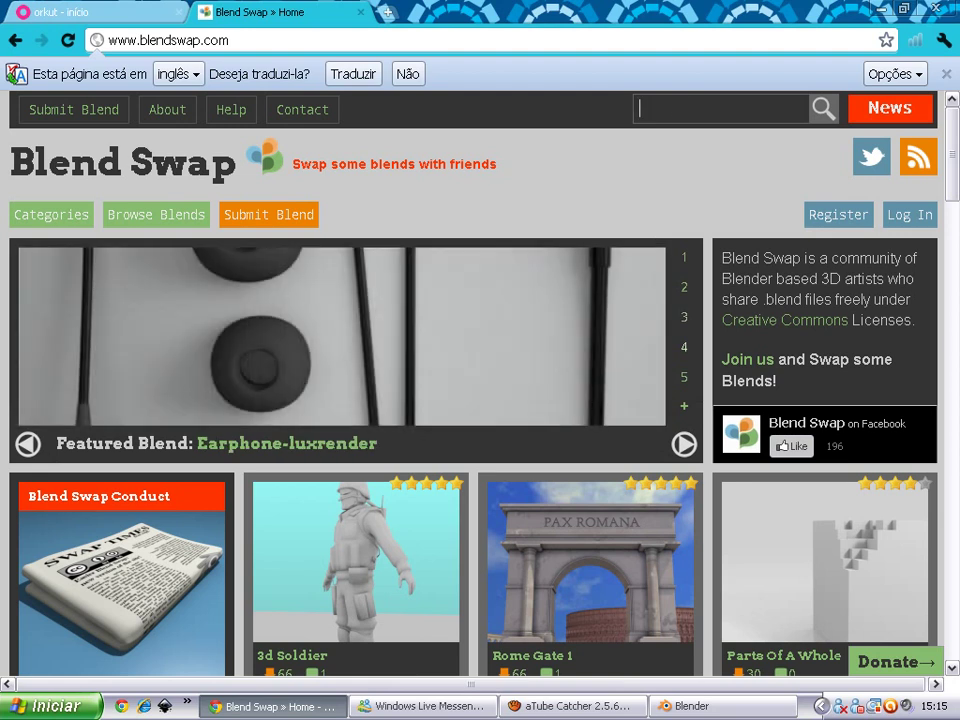
text(m4)
key(Return)
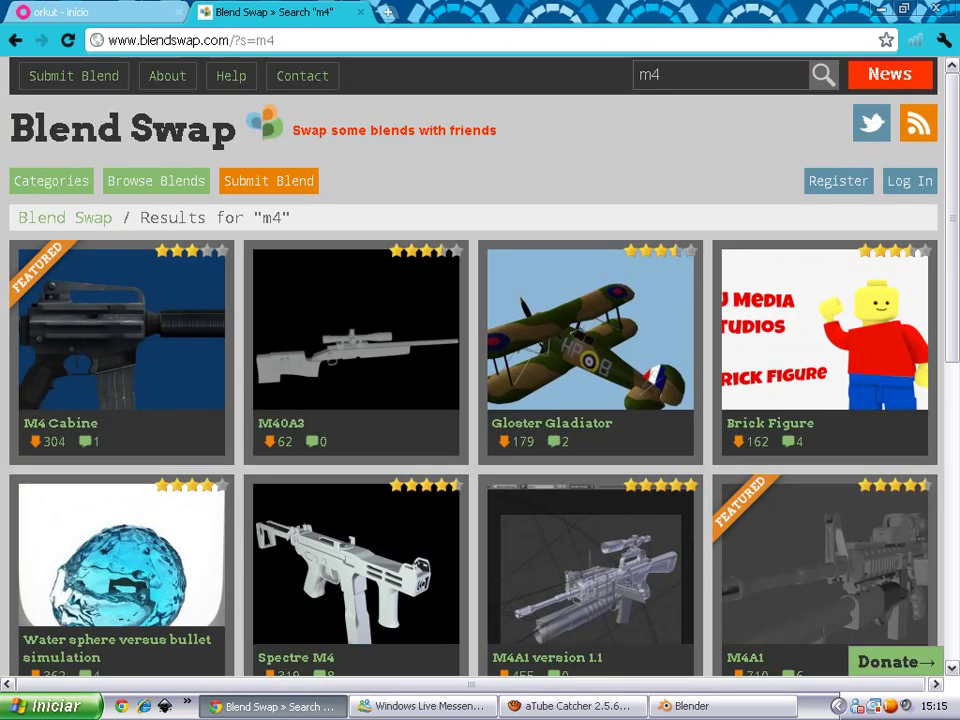
key(ctrl+Tab)
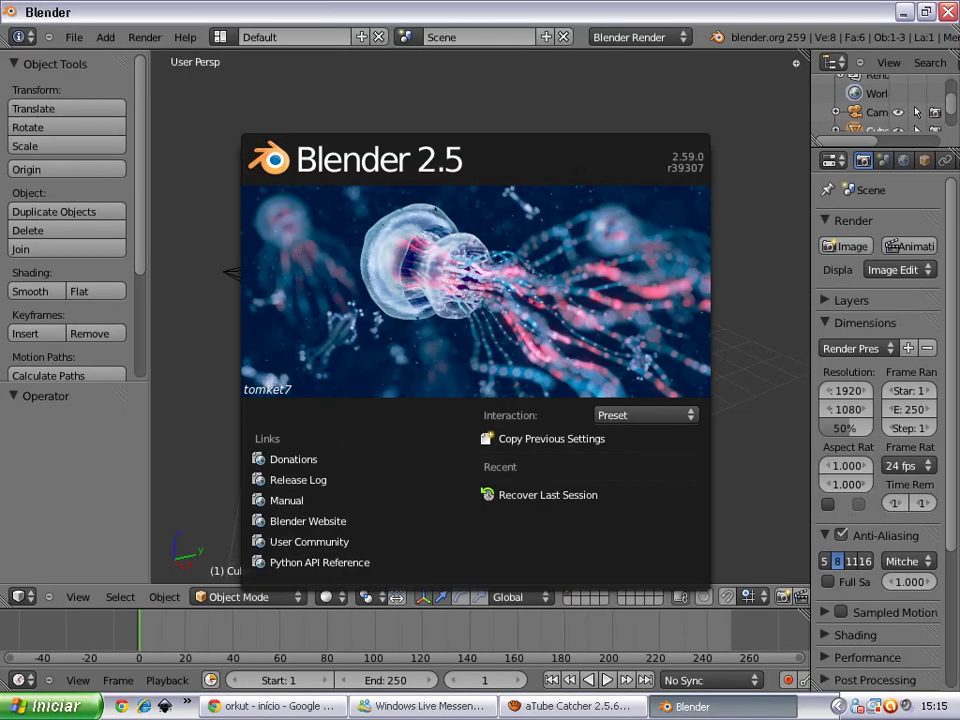
- Dismiss the splash, delete the default cube, and open the Link/Append from Library browser
key(Escape)
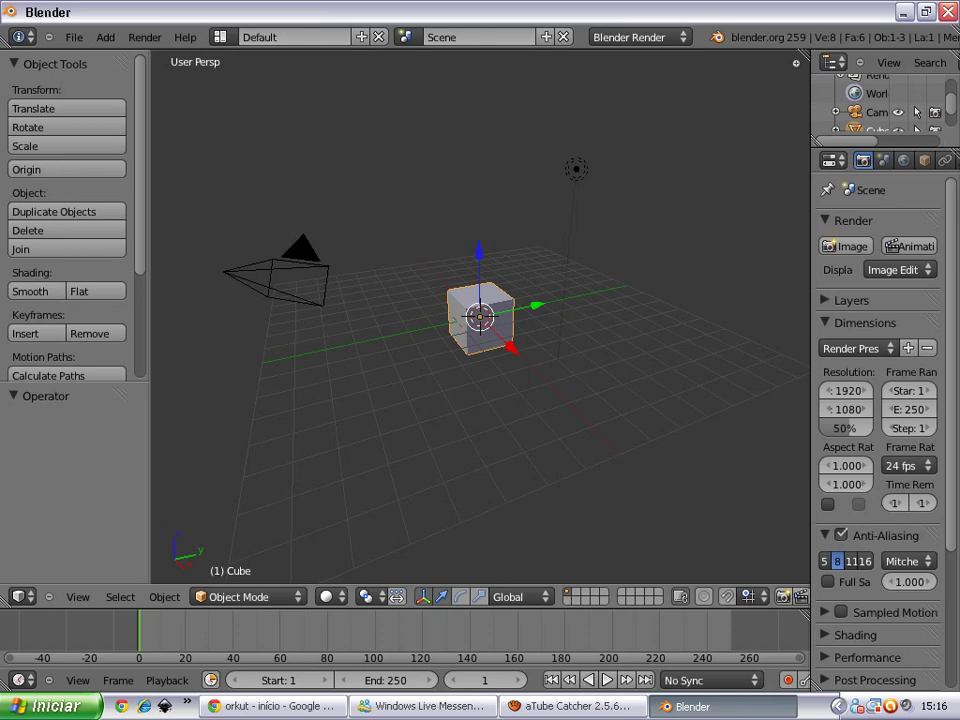
key(x)
key(Return)
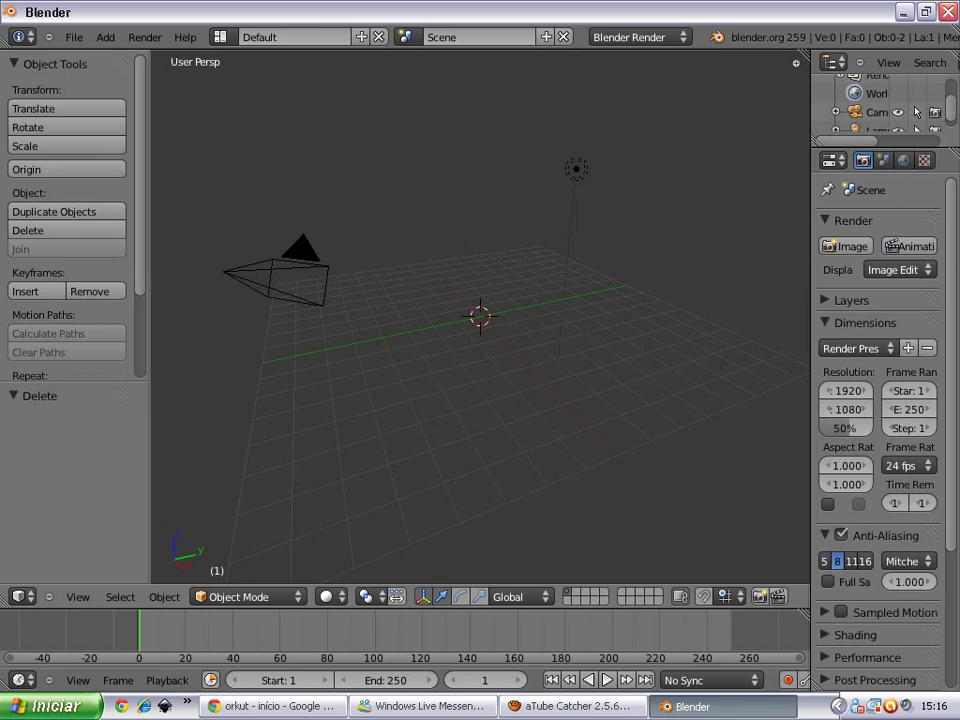
key(shift+F1)
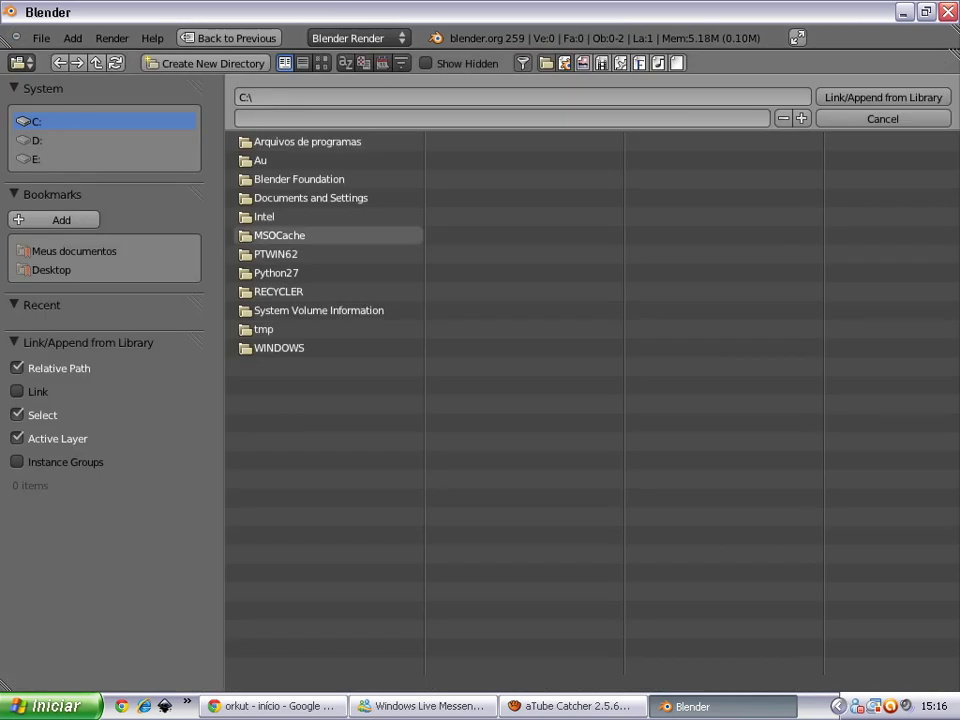
- Append M4 Cabine and M4 Cabine Mag from the Object folder of Desktop/M4Cabine.blend
click(51, 269)
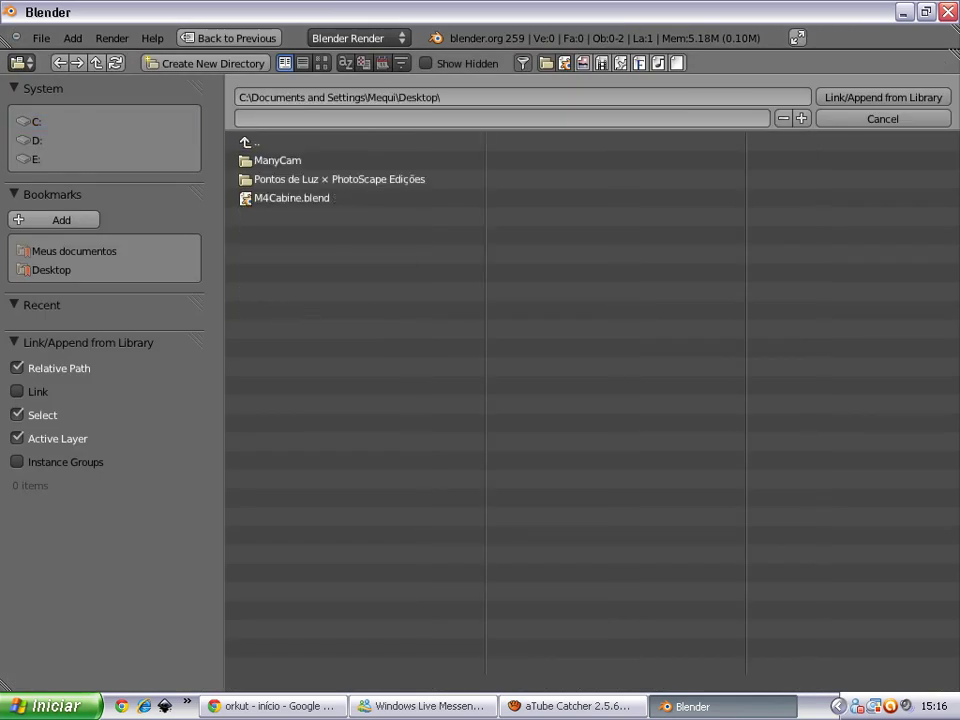
click(290, 198)
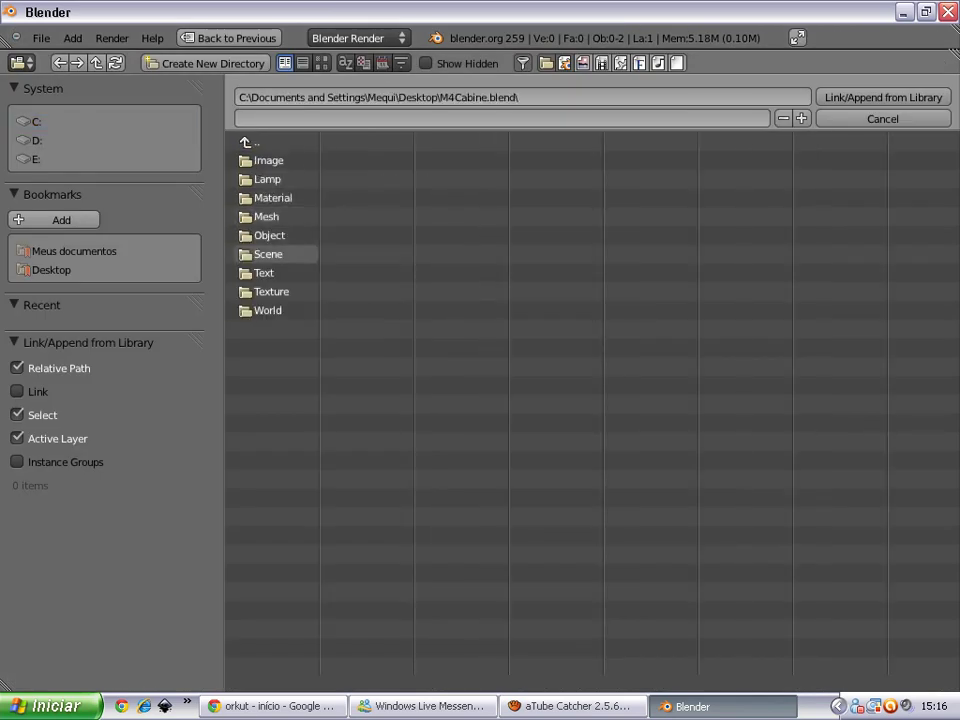
click(269, 235)
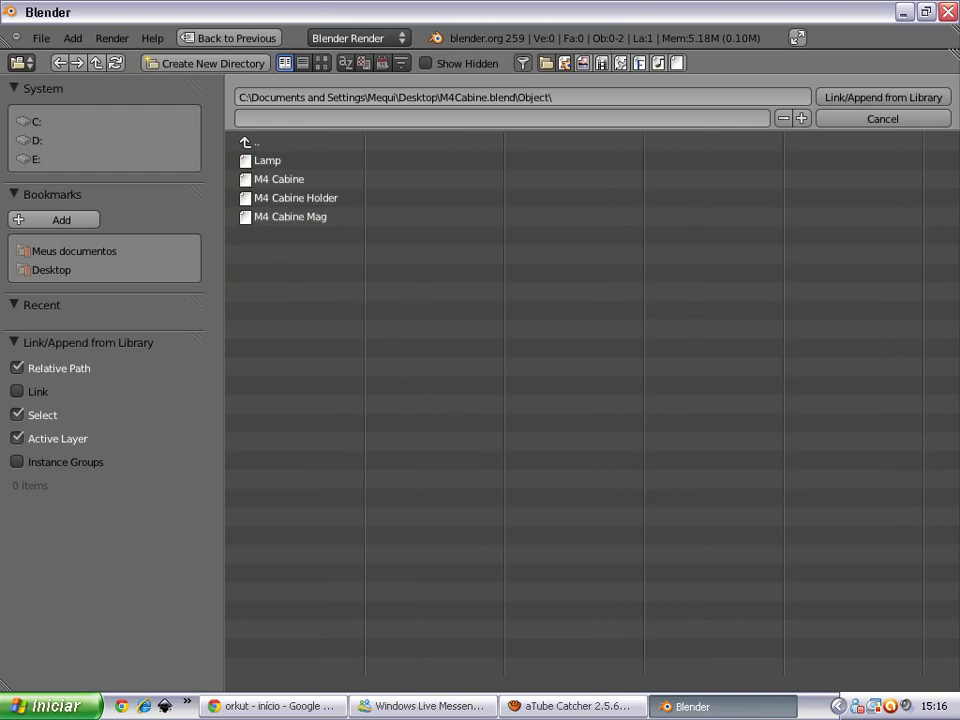
click(280, 216)
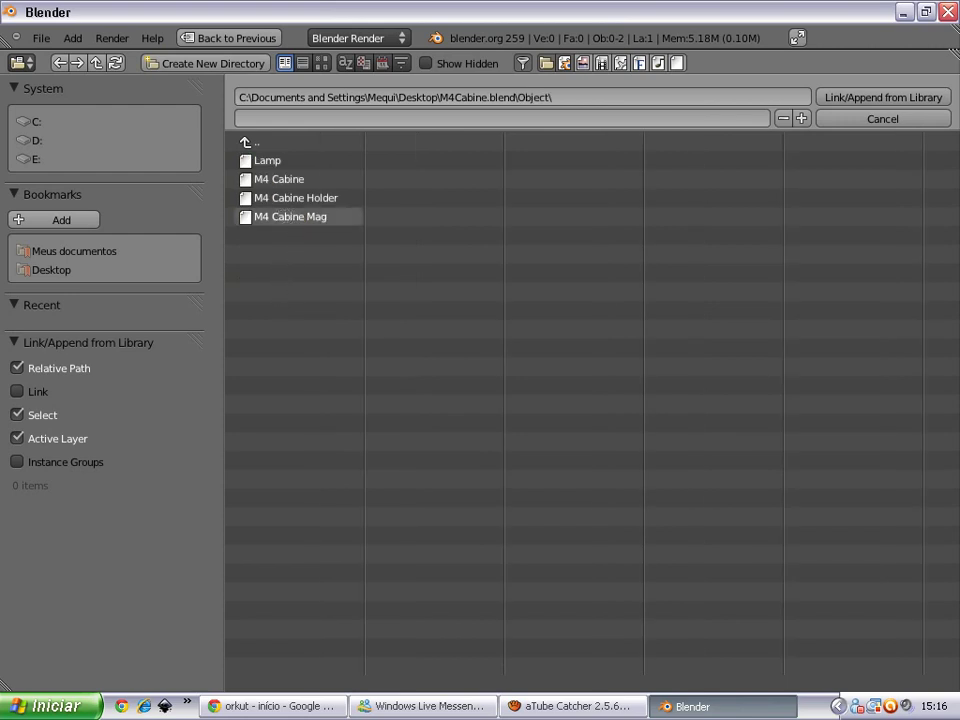
click(279, 179)
click(279, 179)
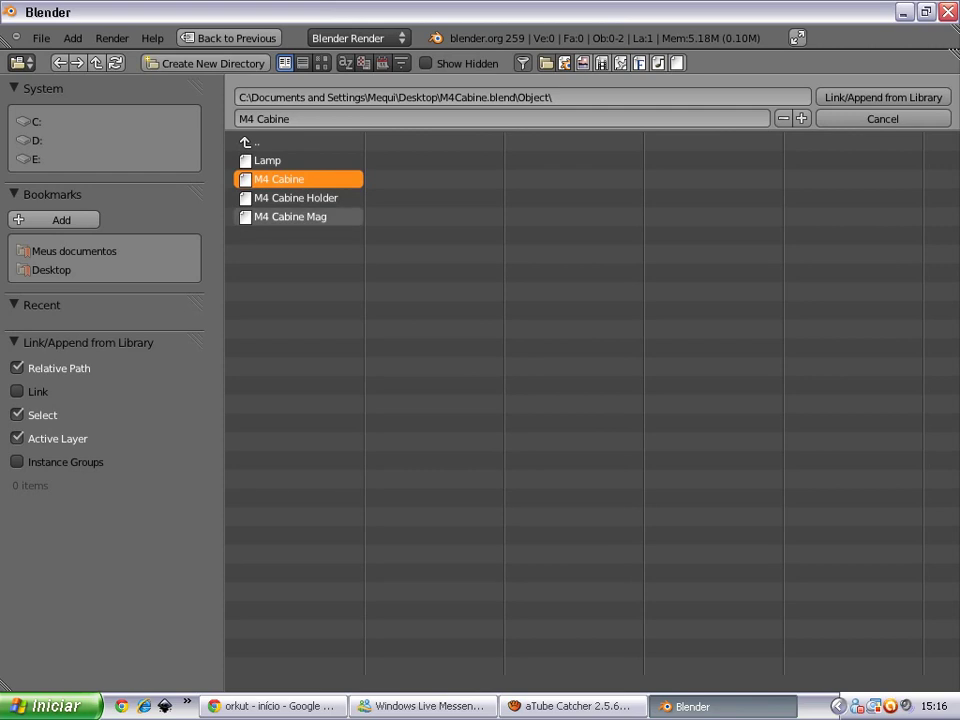
shift+click(290, 216)
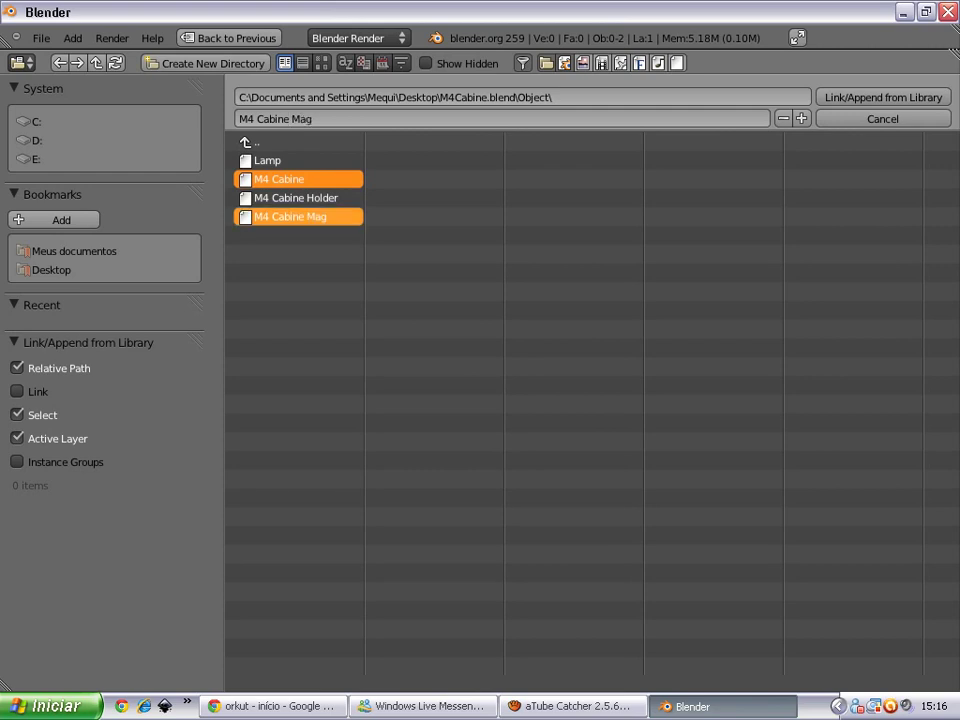
click(883, 97)
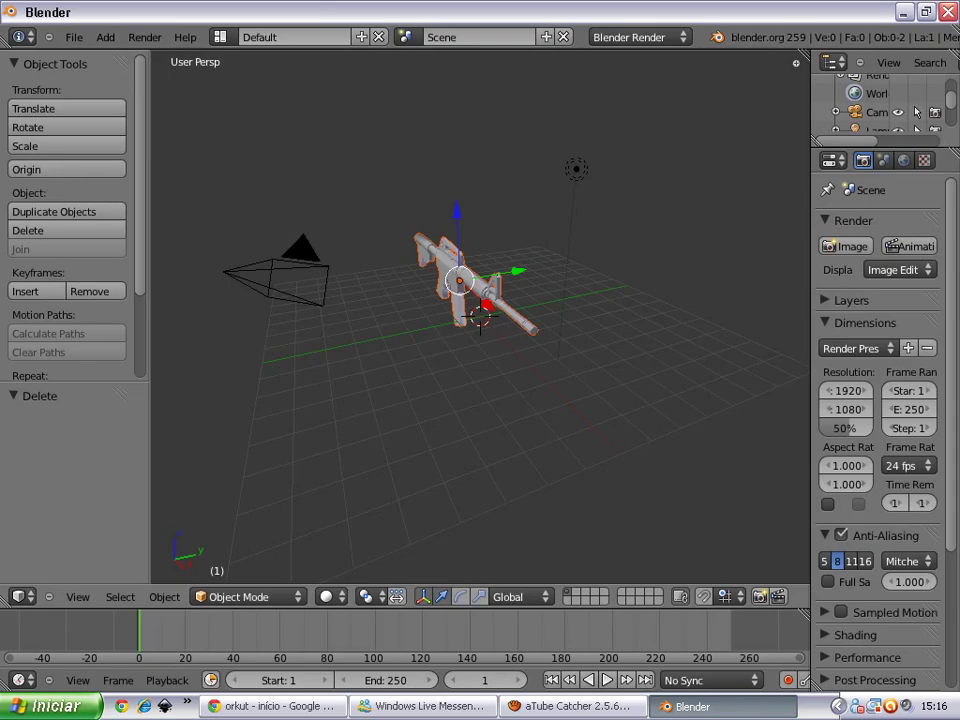
- Turn the bottom timeline into an enlarged Logic Editor and switch to the Game Logic layout
click(18, 680)
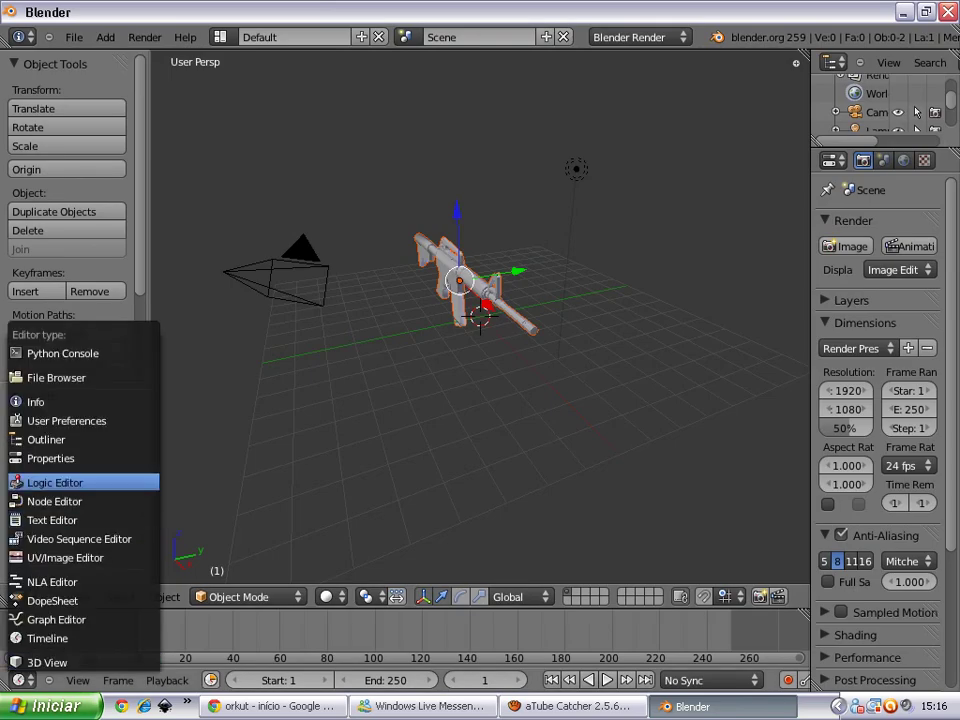
click(55, 482)
drag(300, 609, 300, 481)
click(220, 37)
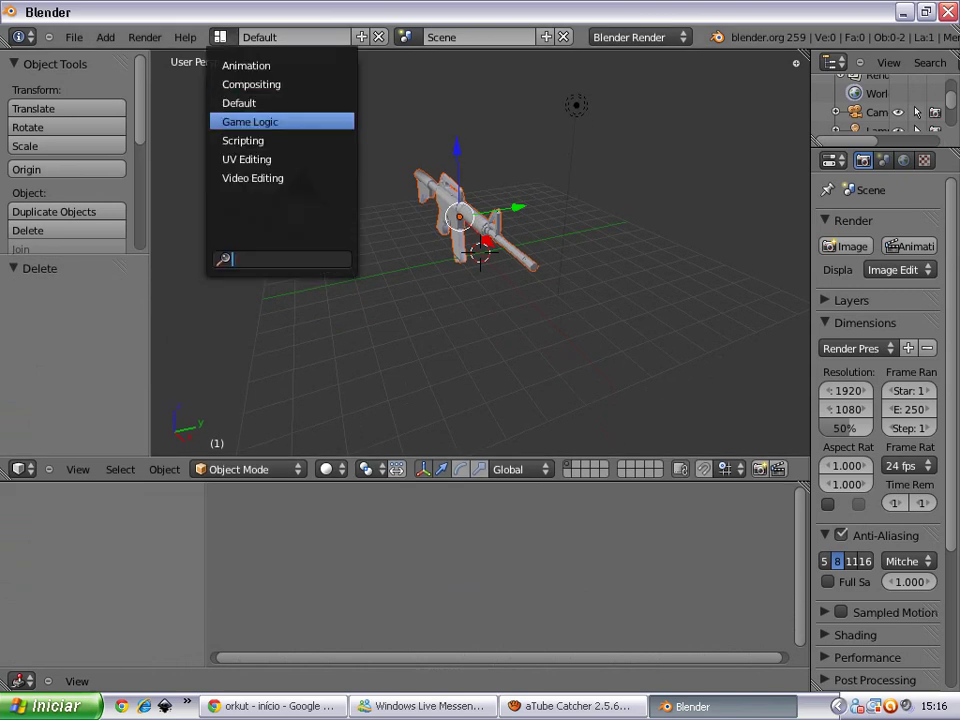
click(250, 121)
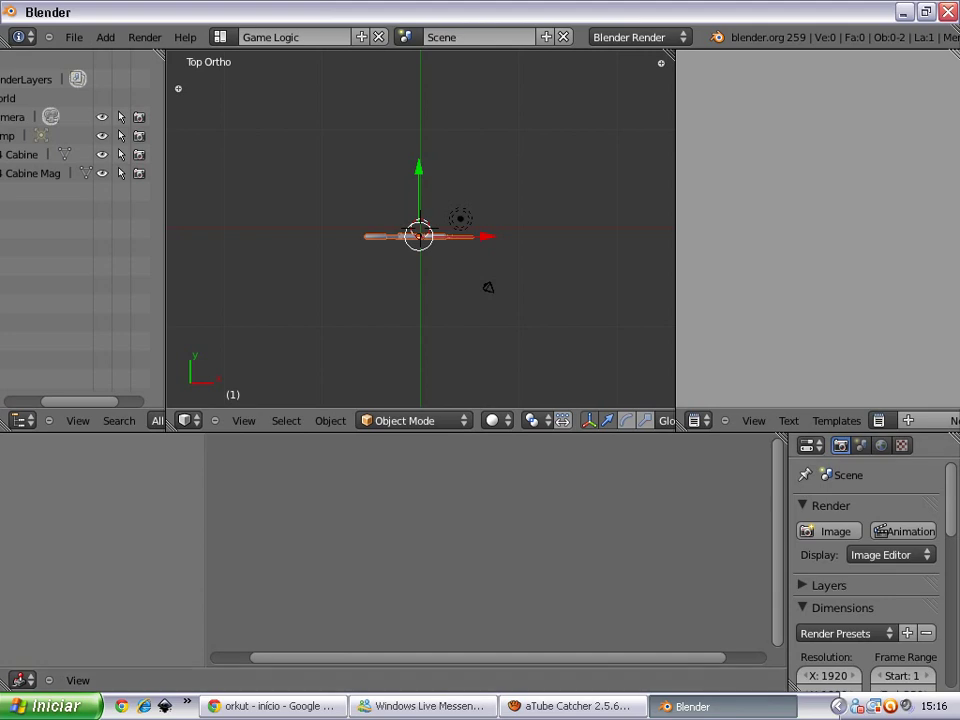
- Select M4 Cabine Mag and remove its sensor, controller and Parent actuator
scroll(420, 236, up, 1)
mouse_move(404, 247)
middle_down()
mouse_move(441, 280)
mouse_move(471, 275)
mouse_move(468, 150)
mouse_move(410, 220)
middle_up()
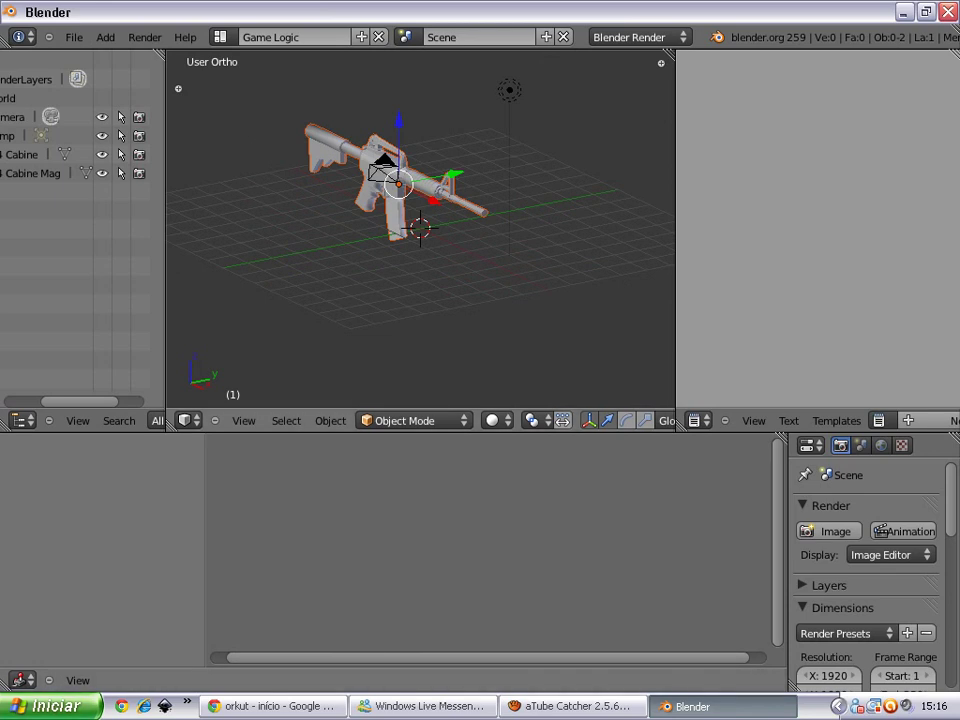
click(33, 173)
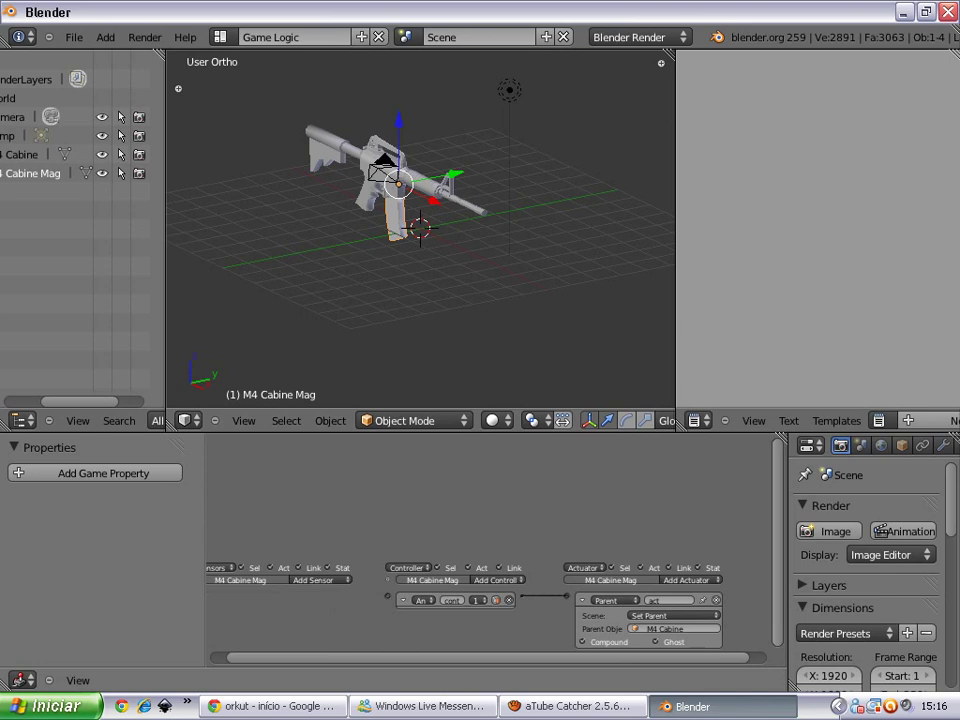
key(ctrl+z)
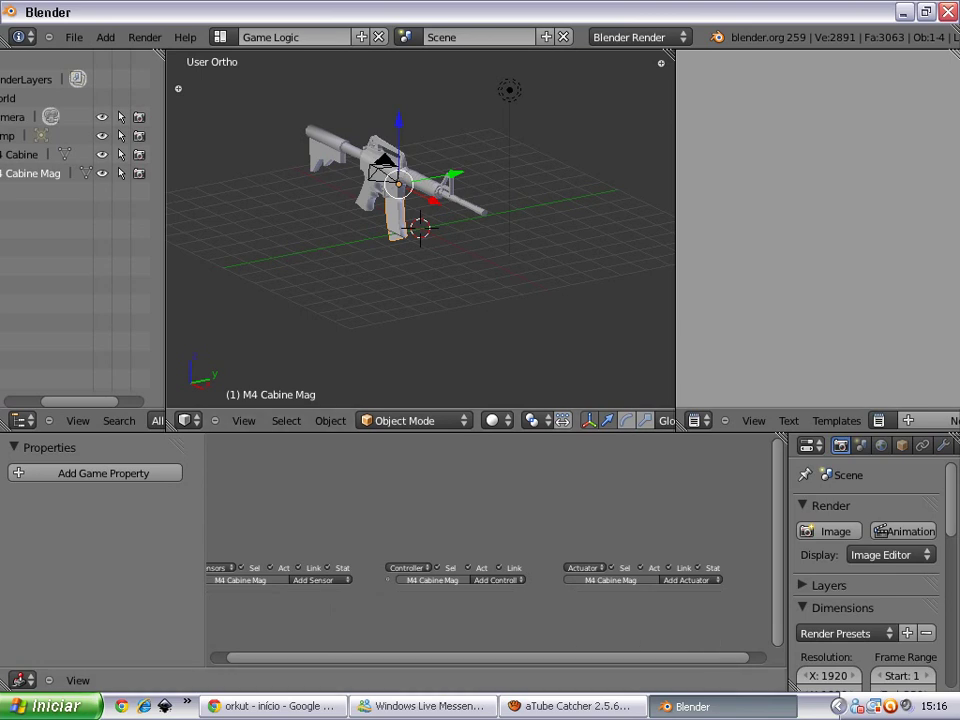
scroll(490, 560, up, 1)
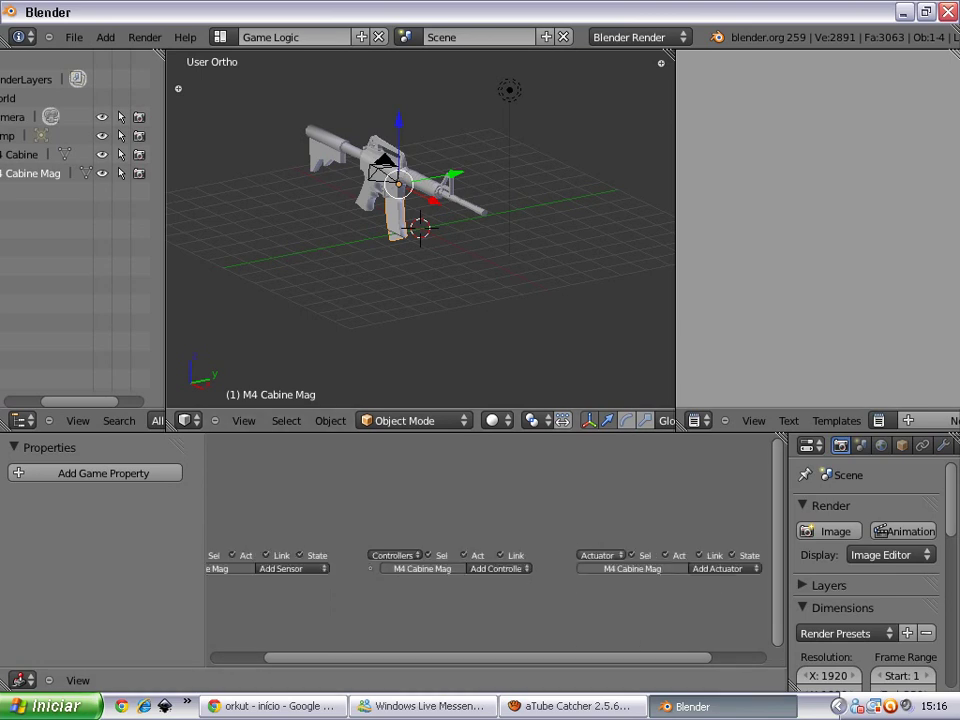
scroll(490, 560, up, 1)
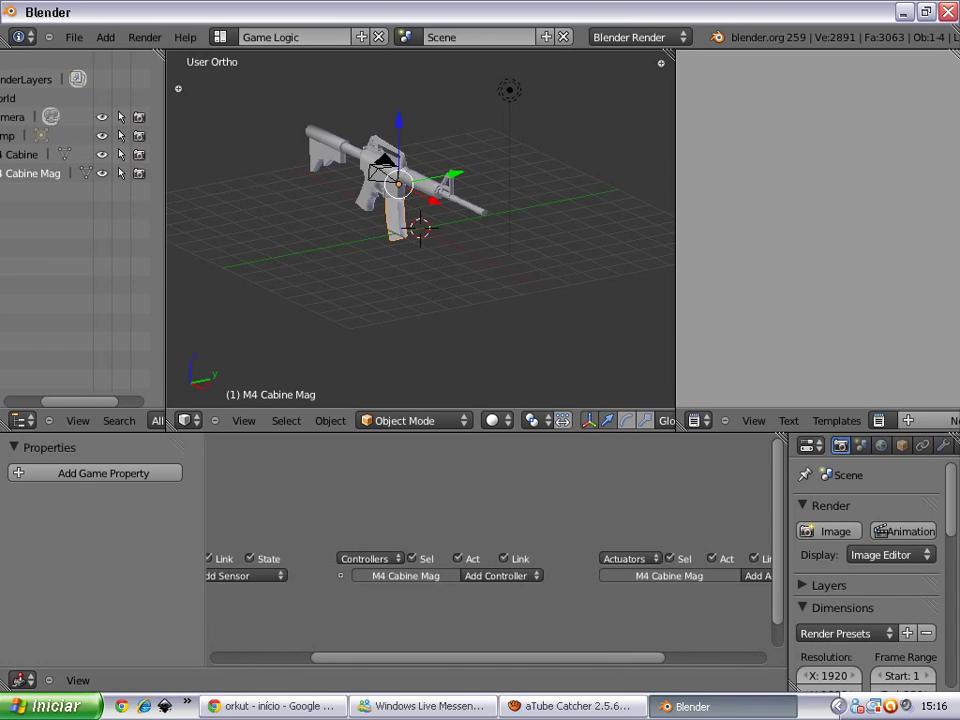
drag(420, 430, 420, 441)
middle_drag(420, 300, 400, 290)
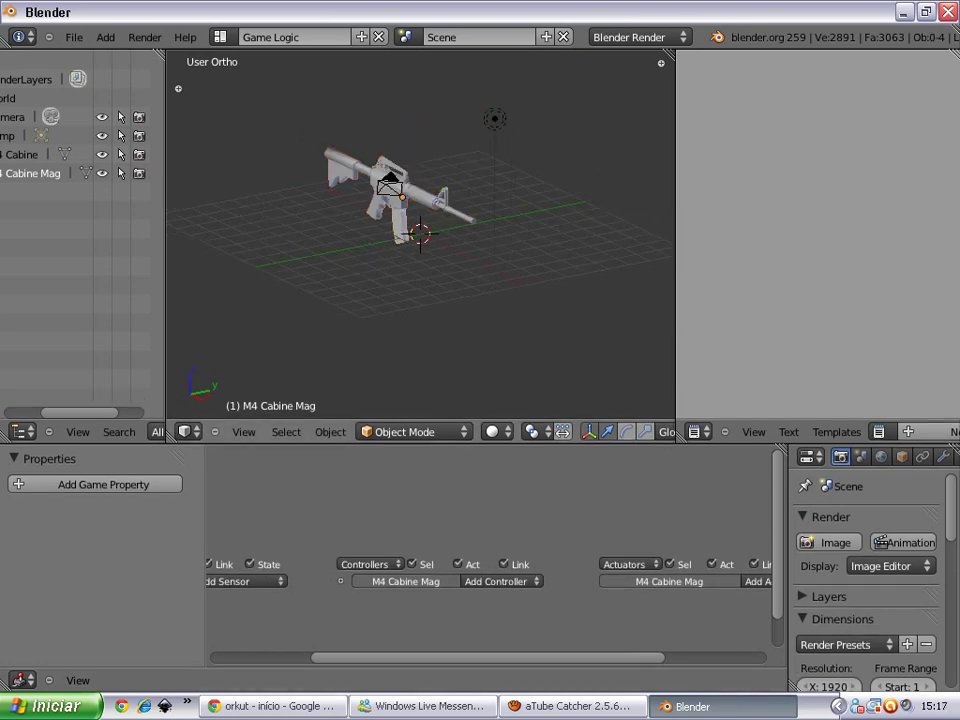
- Select M4 Cabine Mag plus M4 Cabine as active, then clear the selection
right_click(395, 205)
shift+right_click(360, 170)
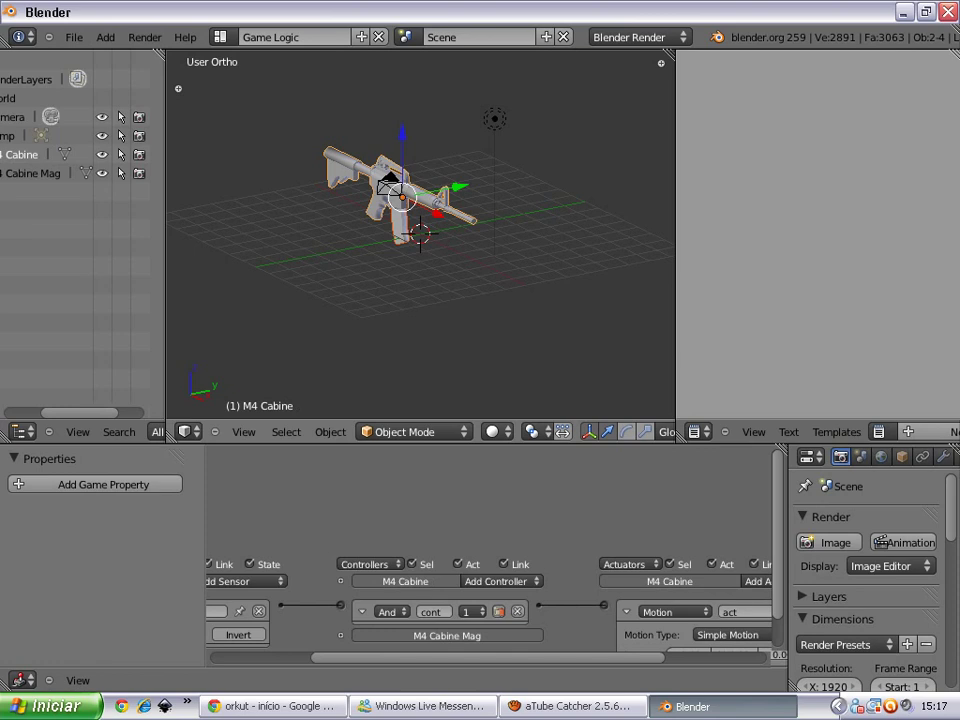
mouse_move(420, 300)
middle_down()
mouse_move(470, 320)
mouse_move(420, 341)
middle_up()
key(a)
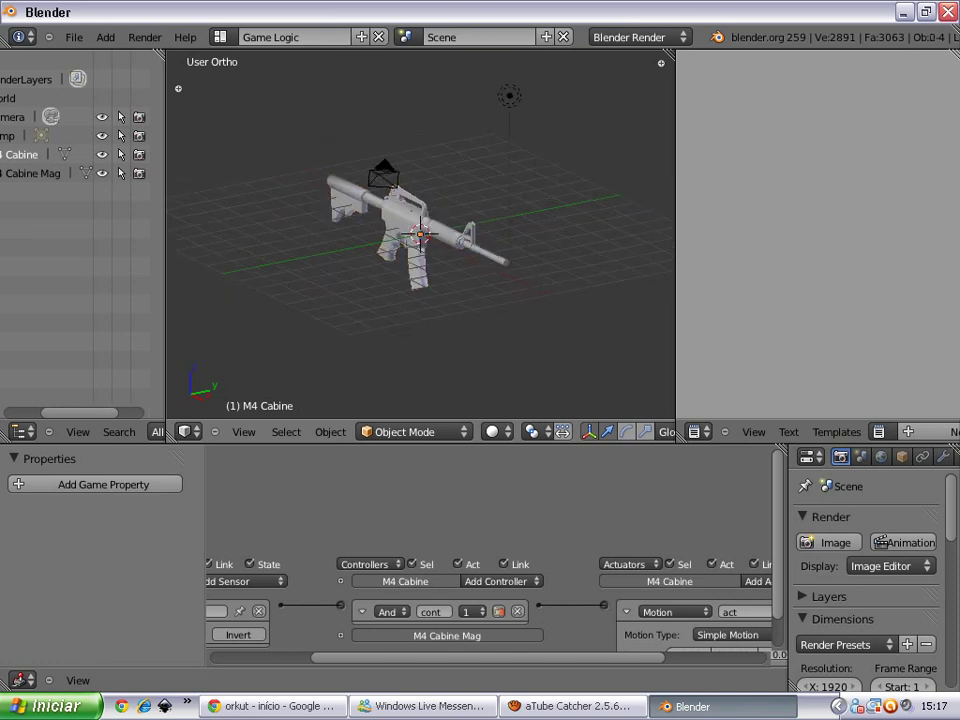
key(shift+a)
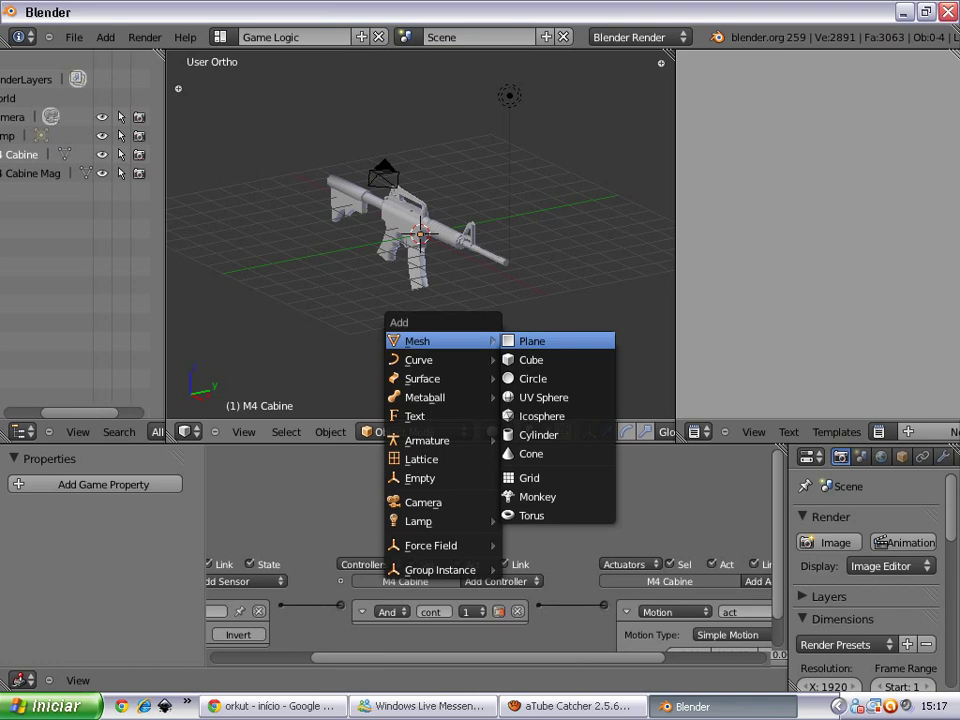
- Add an Empty and slide it along X to the rifle's muzzle in top view
click(440, 478)
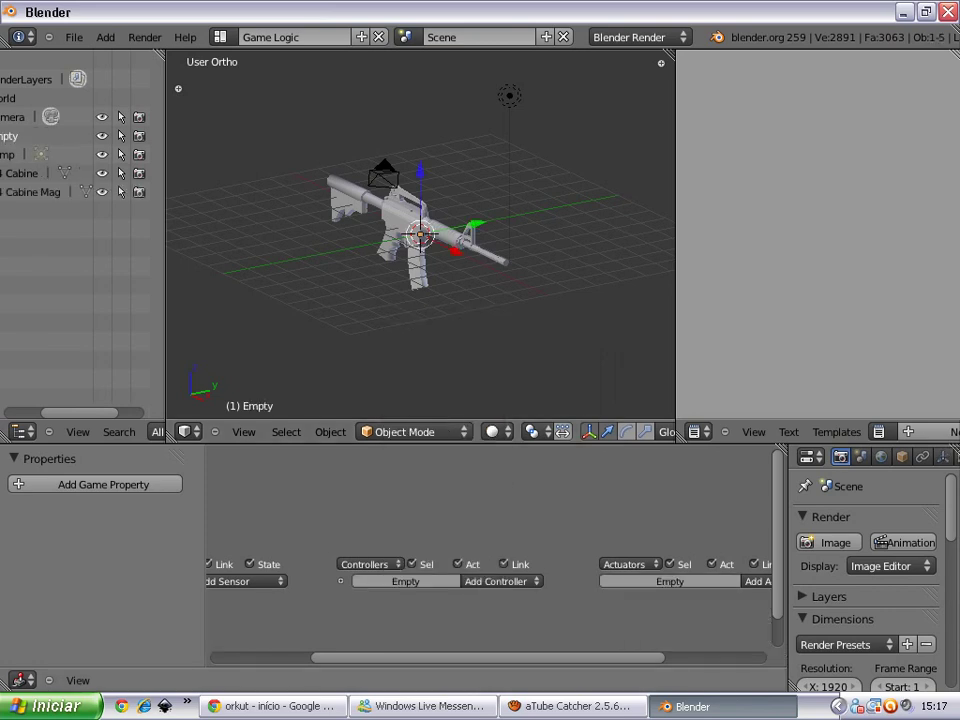
key(g)
key(x)
key(Return)
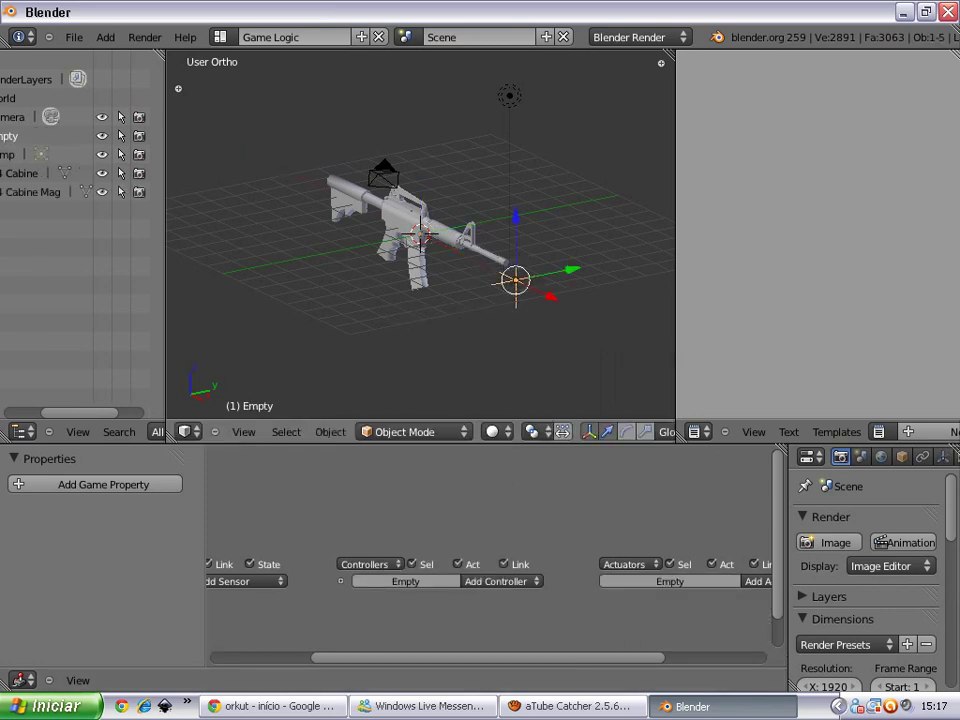
key(KP_7)
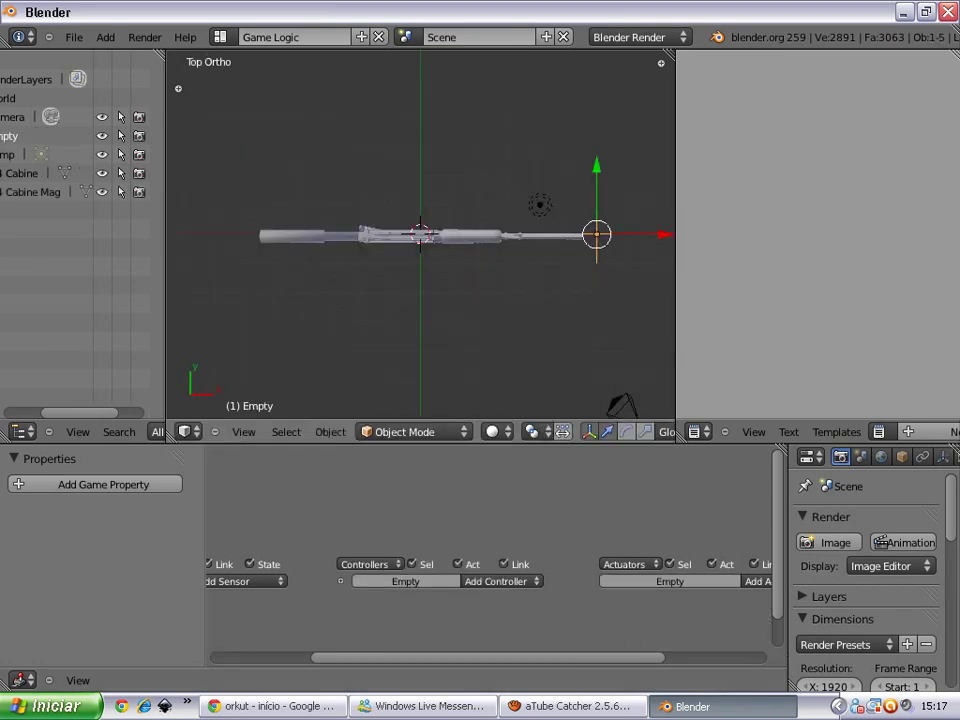
key(g)
key(x)
key(Return)
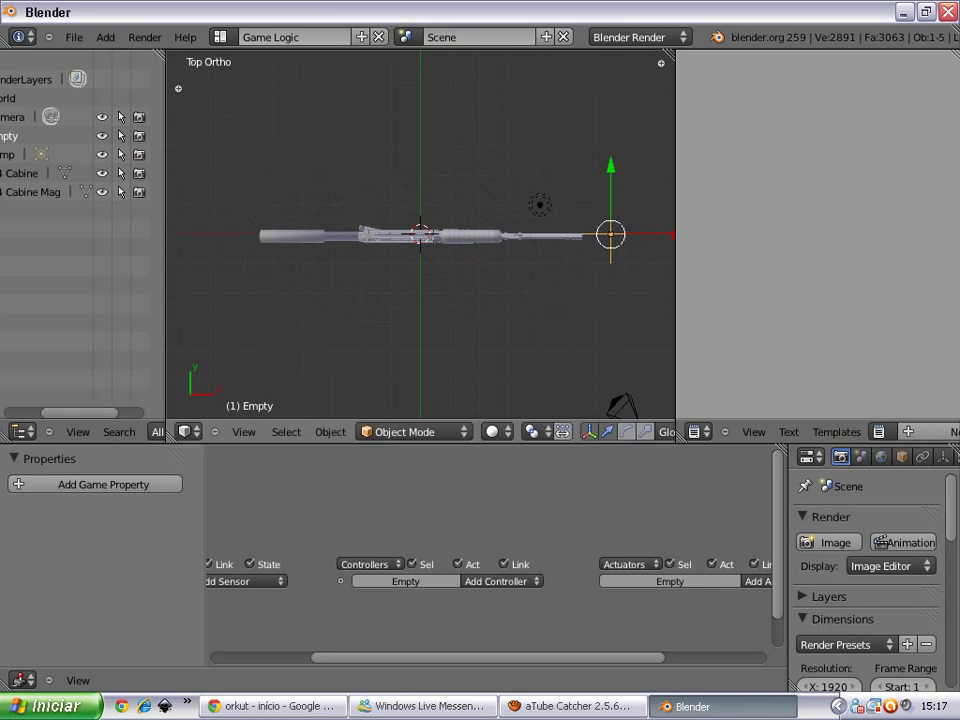
- Raise the Empty slightly along Z in front view, then orbit to check its position
key(KP_1)
key(KP_Subtract)
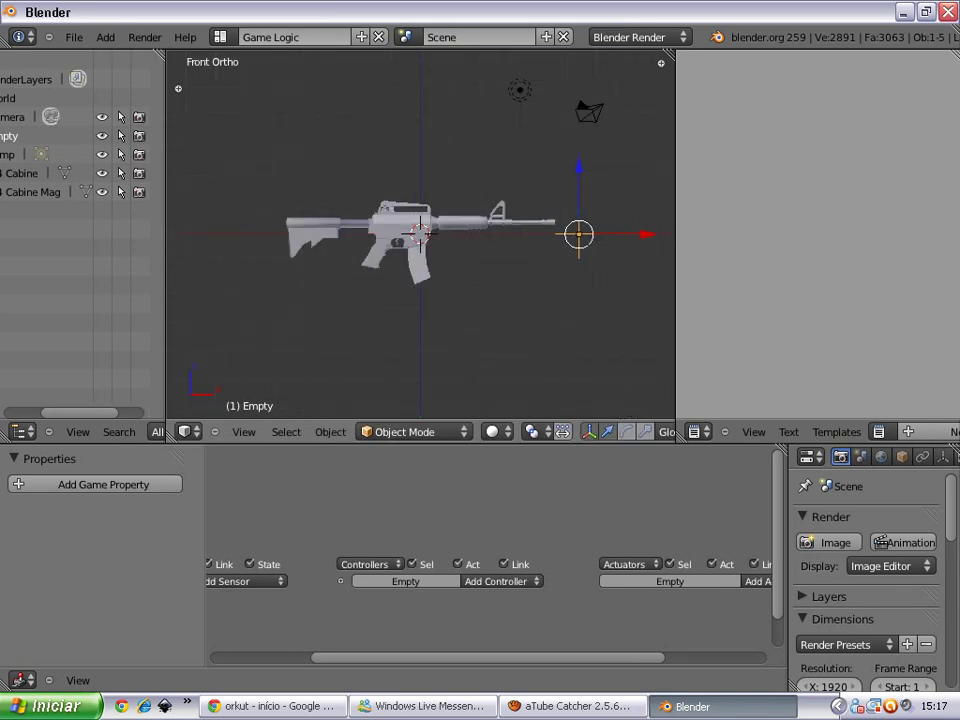
key(g)
key(z)
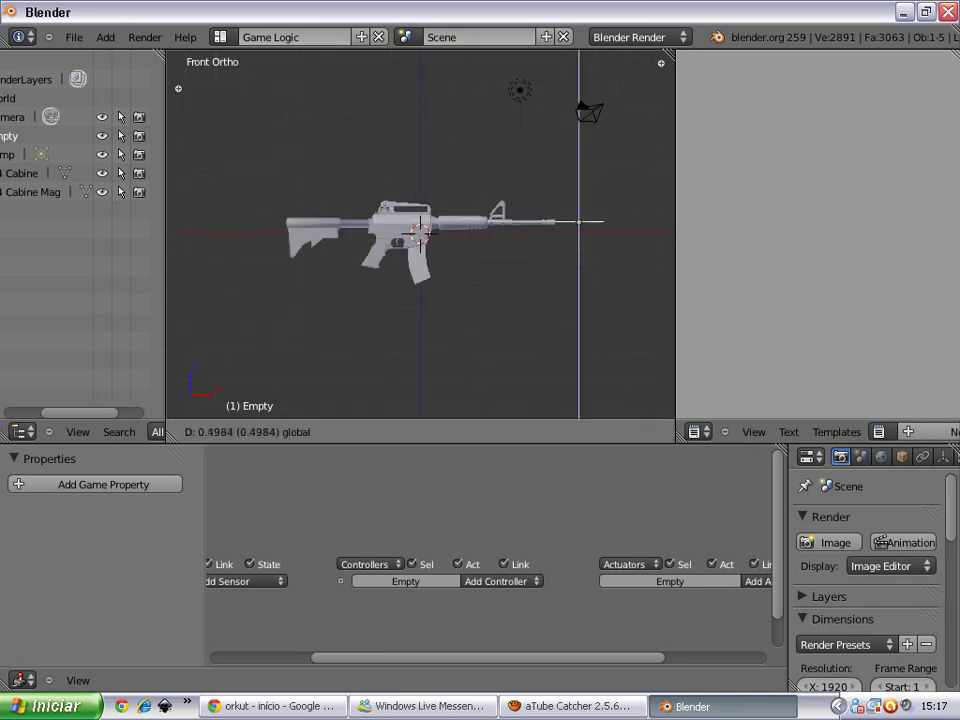
key(Return)
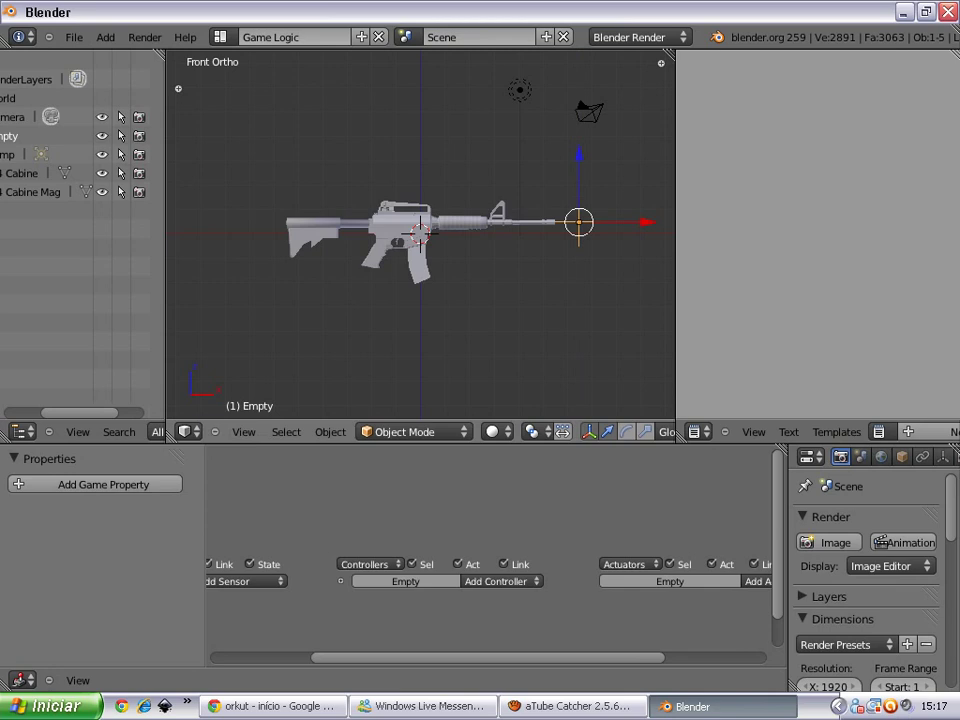
middle_drag(420, 300, 480, 250)
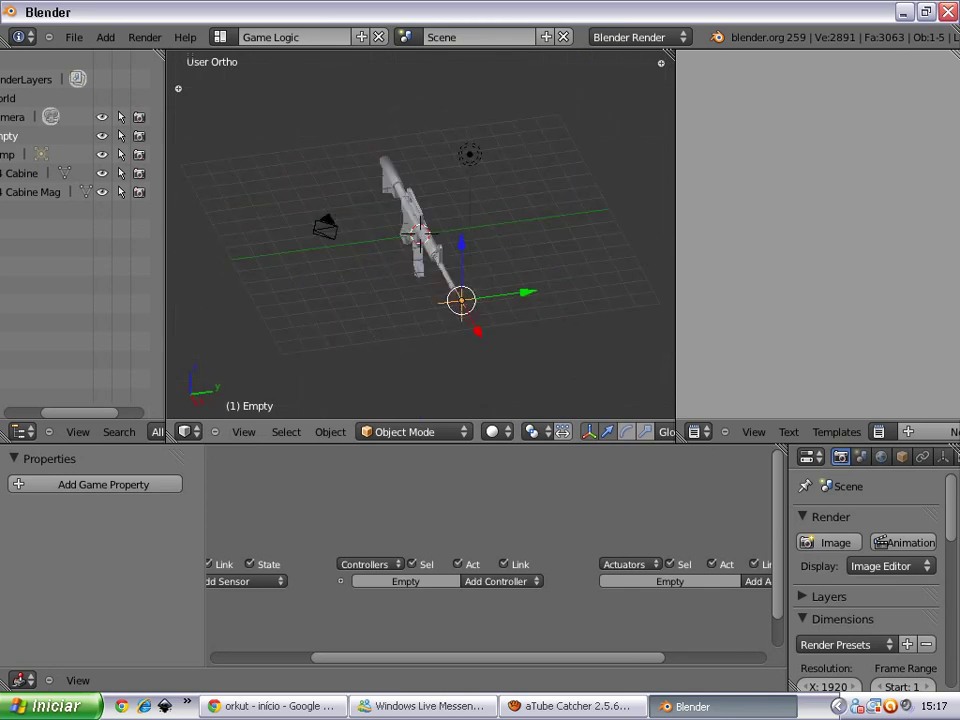
scroll(490, 570, left, 1)
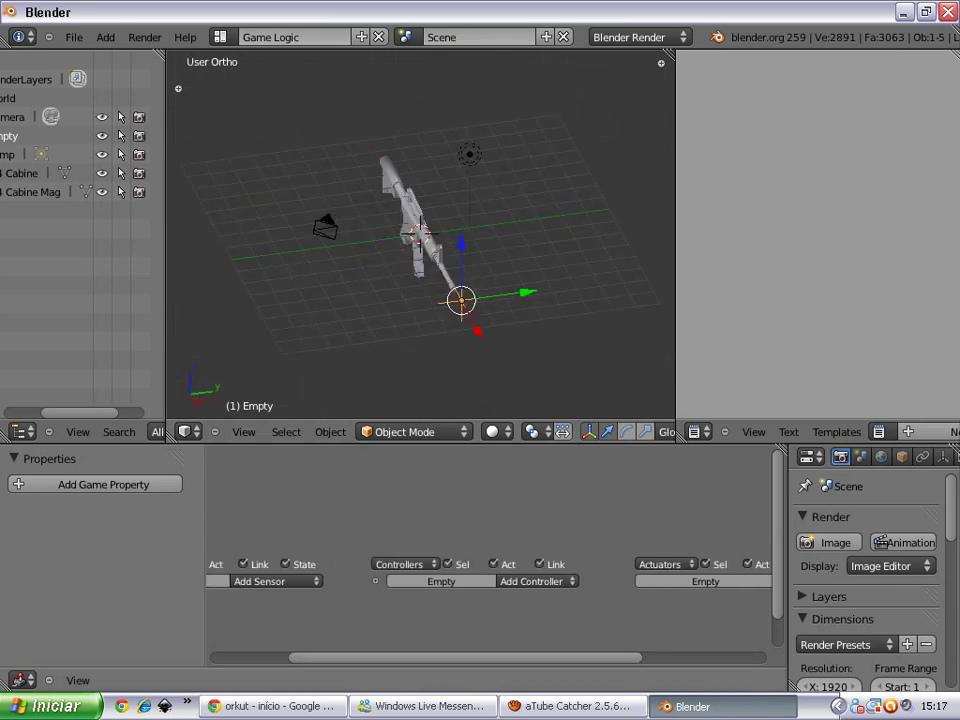
scroll(490, 570, left, 2)
- Add a Left Button Mouse sensor to the Empty and link it to a new And controller
scroll(490, 570, left, 1)
click(370, 581)
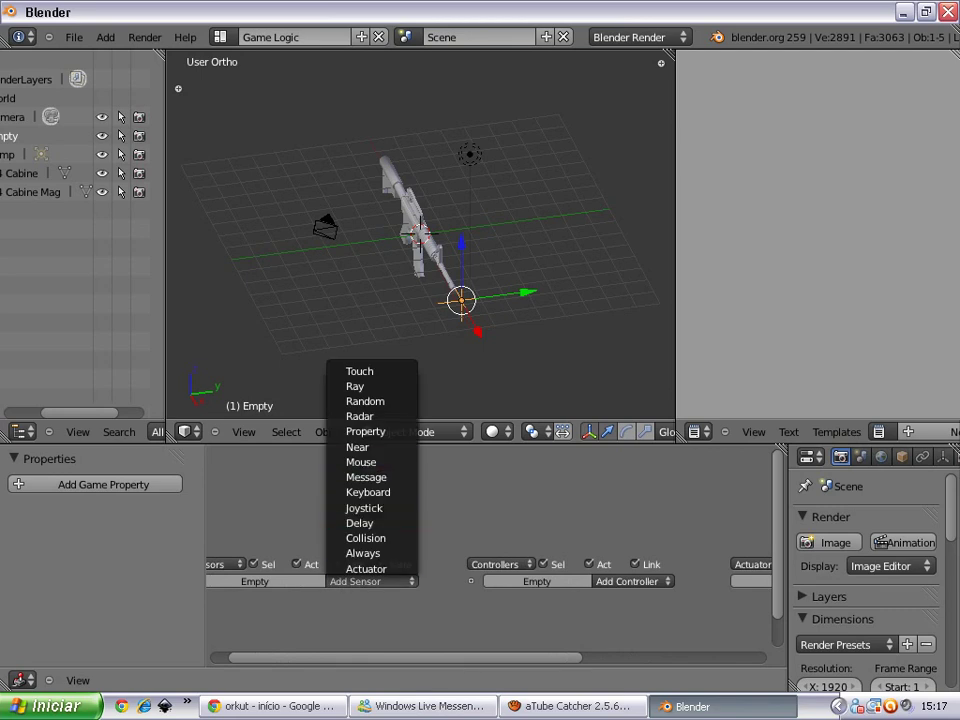
click(361, 462)
middle_drag(480, 600, 560, 600)
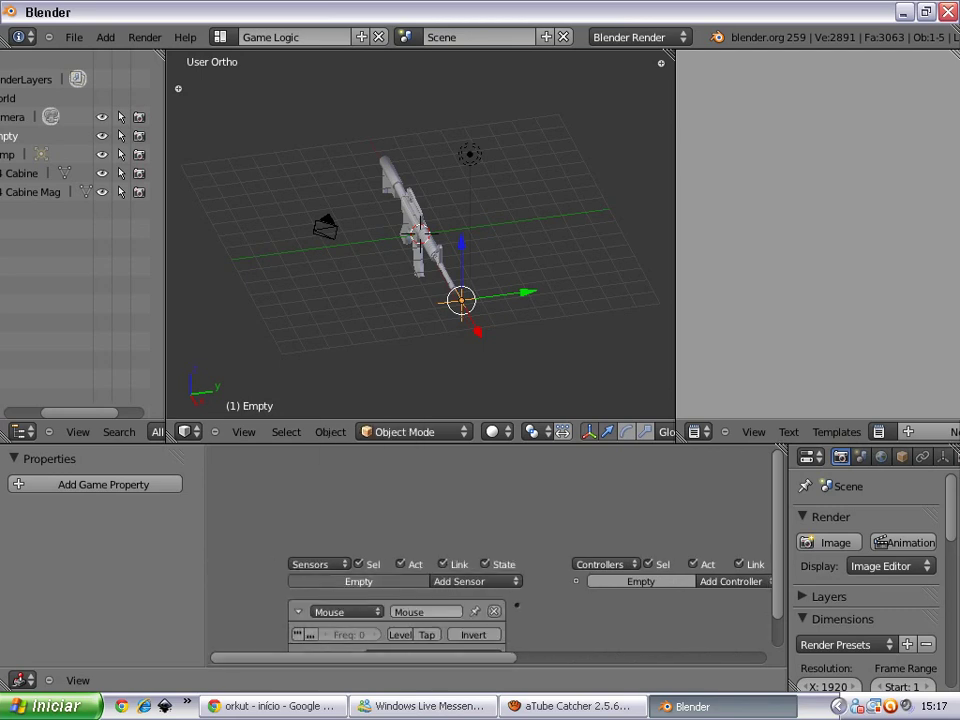
scroll(480, 560, down, 1)
scroll(480, 580, down, 1)
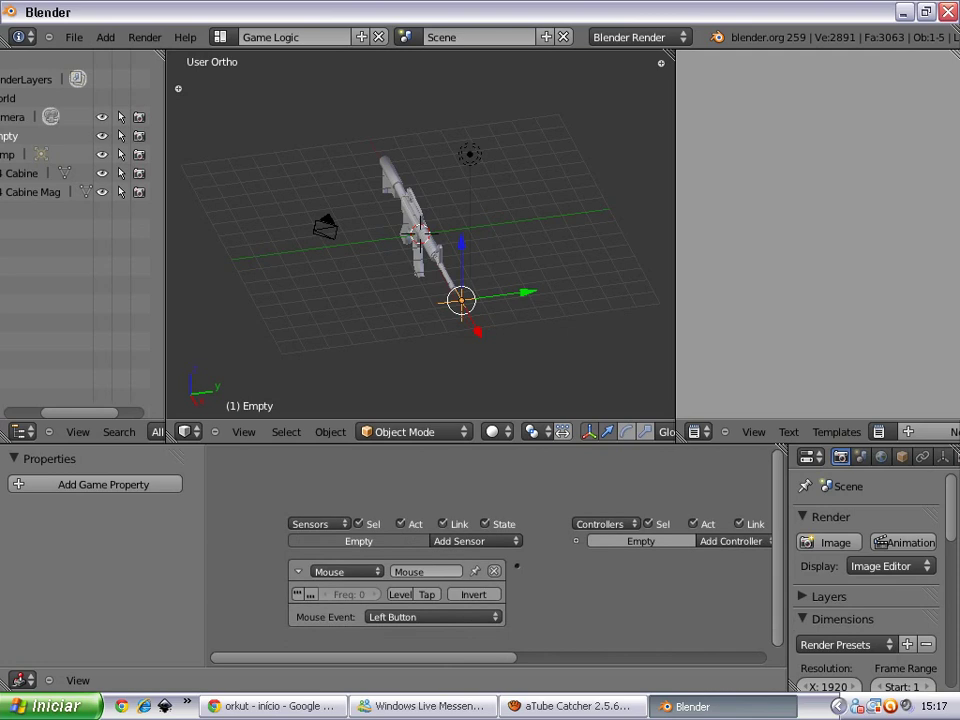
click(297, 571)
click(731, 541)
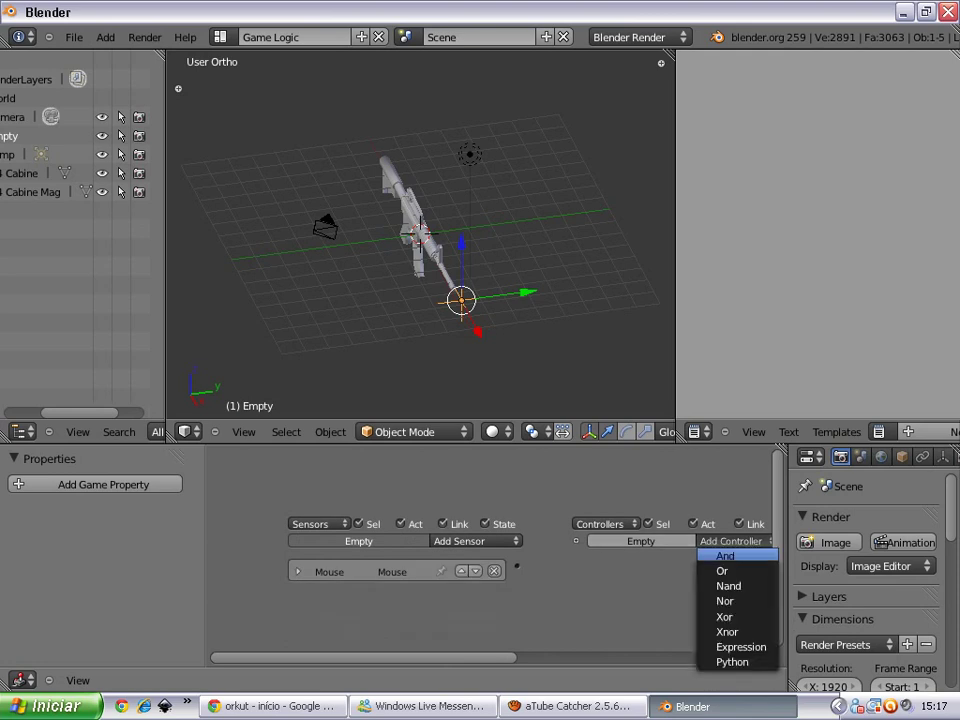
click(724, 553)
drag(517, 567, 575, 566)
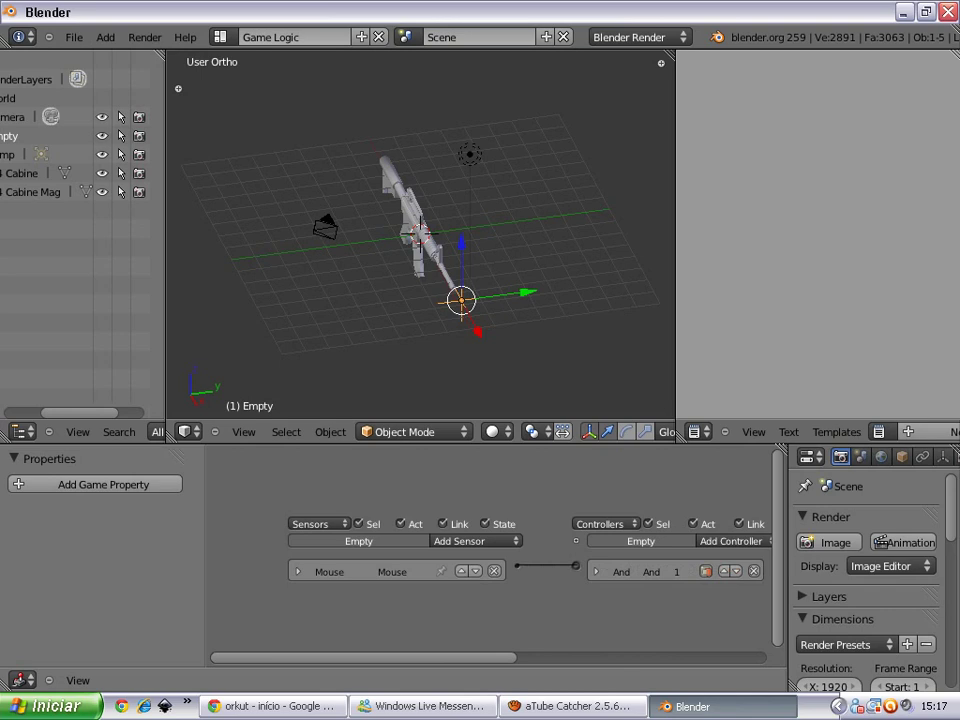
- Add an Edit Object actuator in Add Object mode, linked from the And controller, and open its Object list
ctrl+scroll(480, 560, right, 5)
ctrl+scroll(700, 560, right, 1)
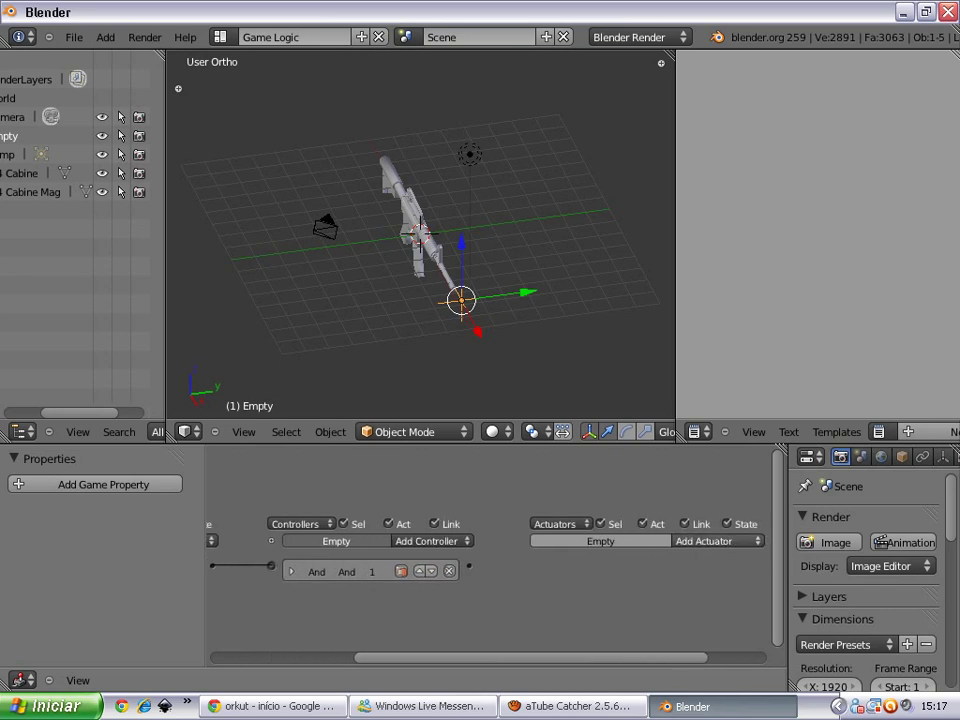
click(712, 541)
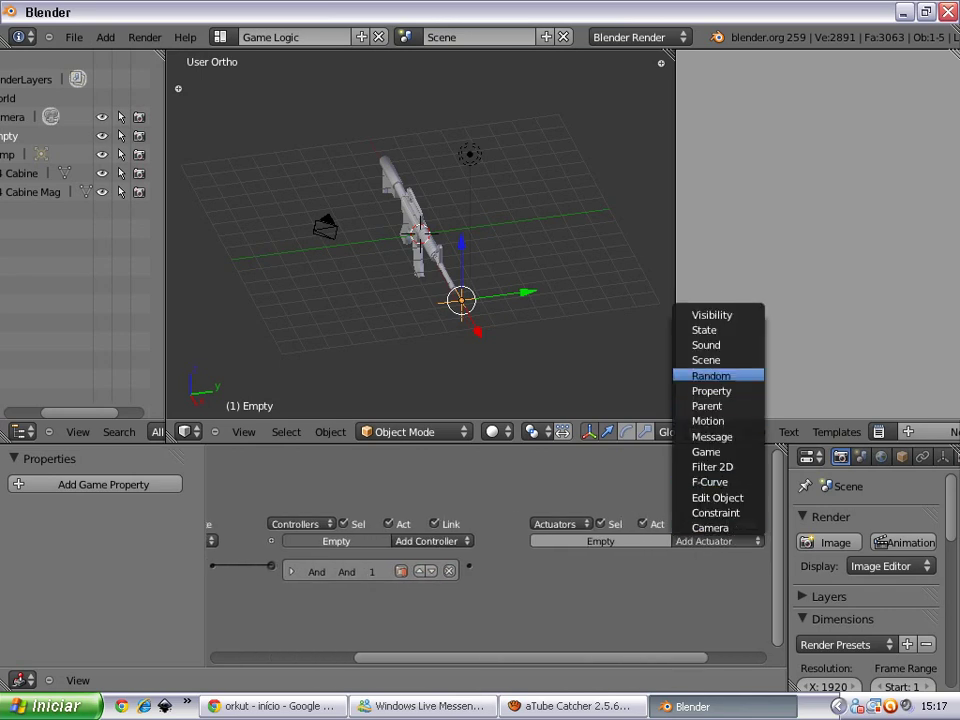
click(717, 497)
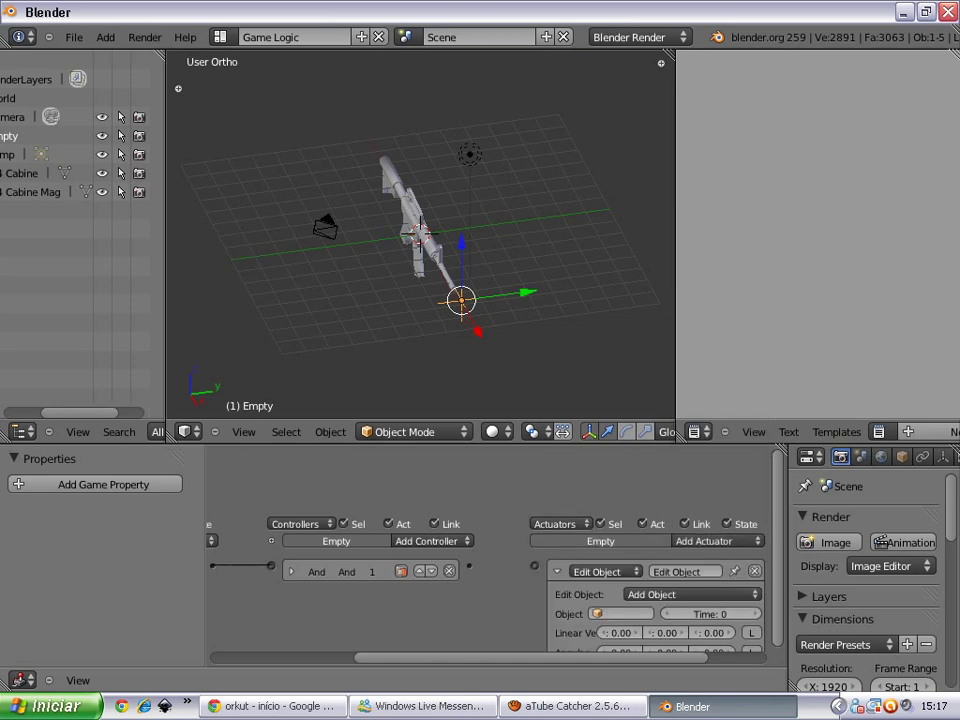
drag(470, 567, 534, 566)
scroll(610, 610, down, 2)
click(606, 591)
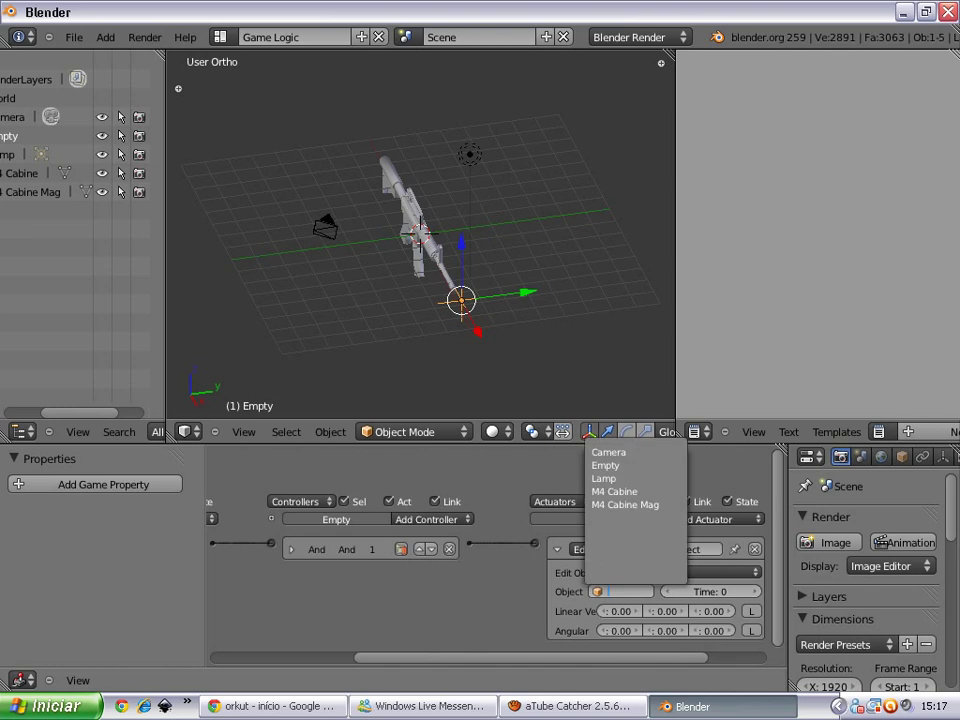
scroll(605, 432, up, 2)
scroll(605, 432, up, 2)
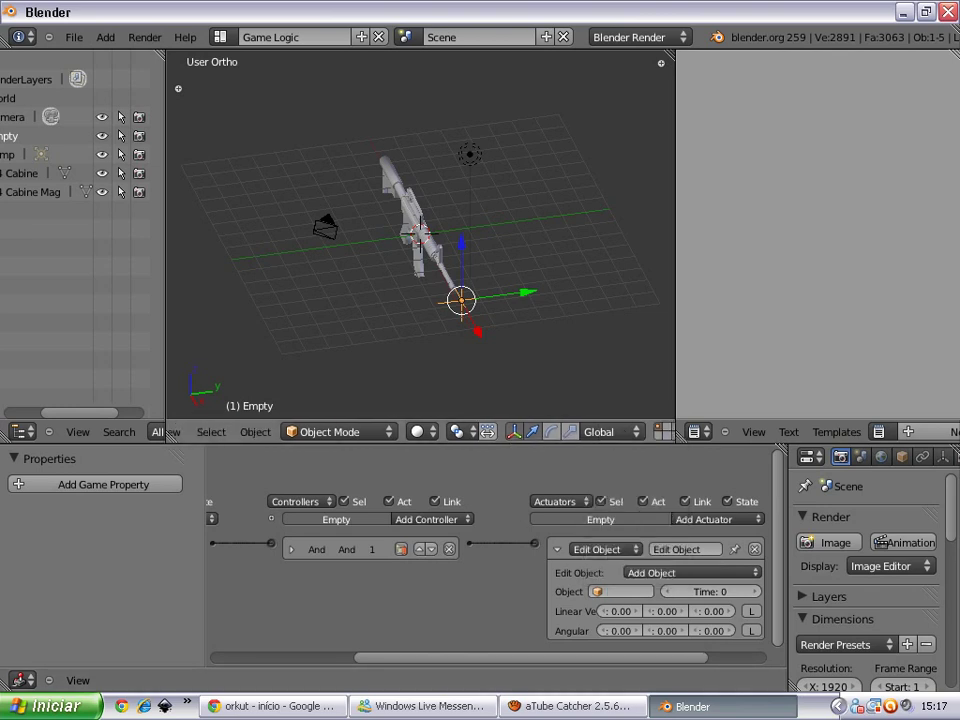
scroll(605, 432, up, 2)
- On an empty layer, add a UV Sphere and scale it down twice to bullet size
key(p)
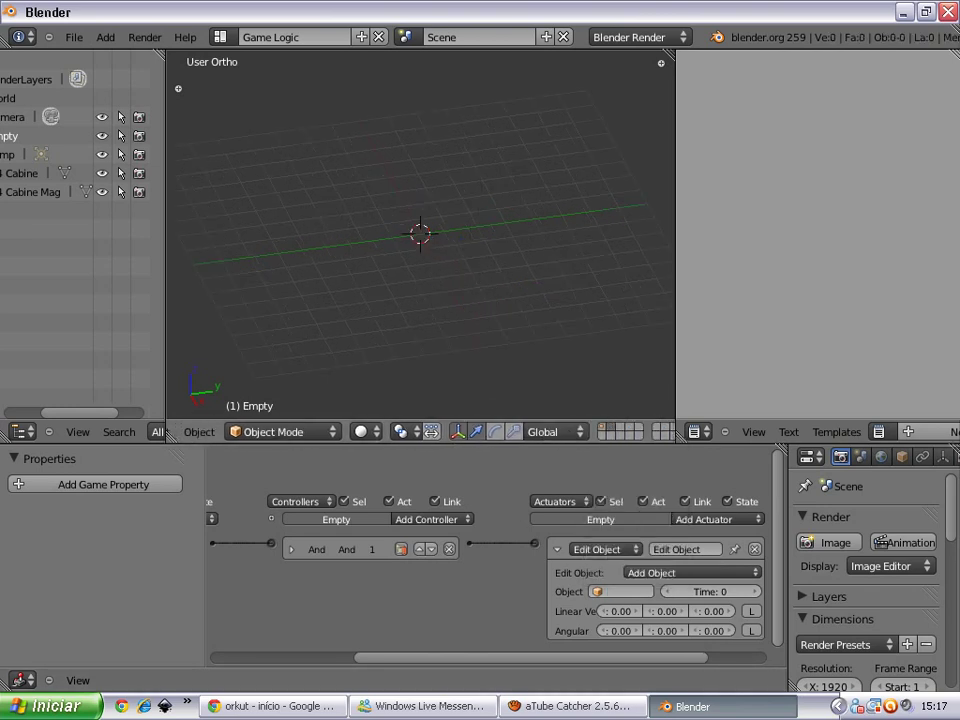
key(shift+a)
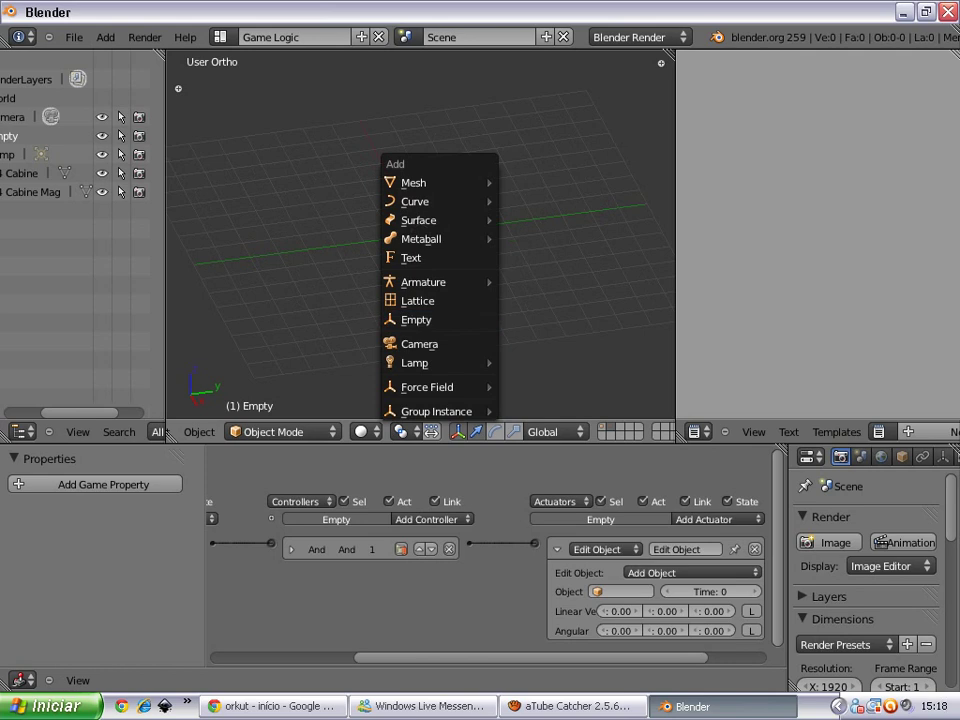
mouse_move(430, 182)
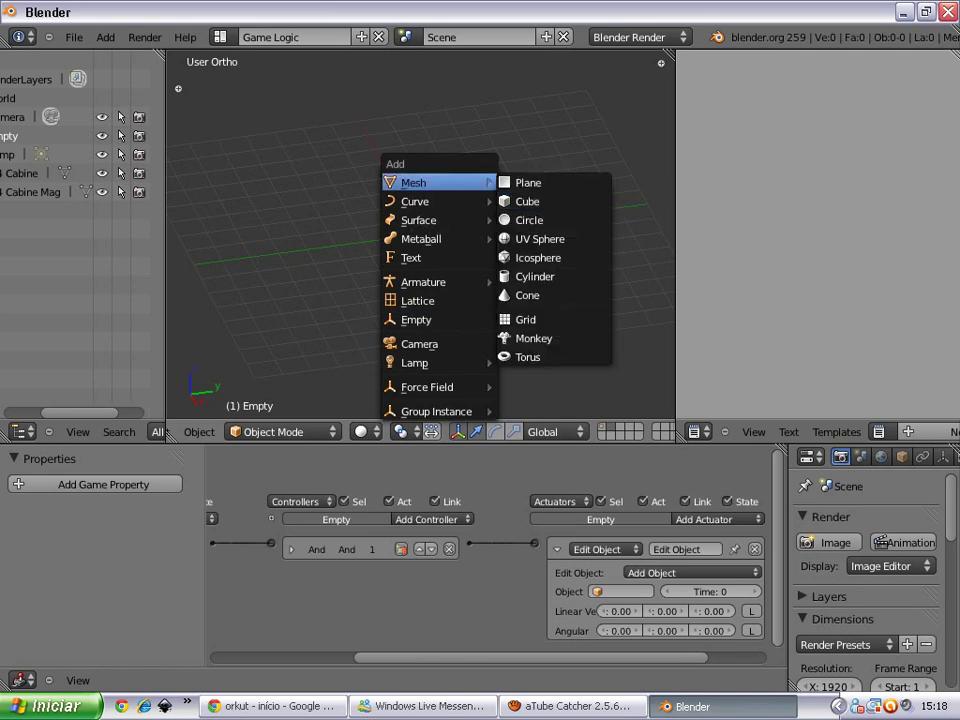
click(540, 239)
scroll(420, 240, up, 2)
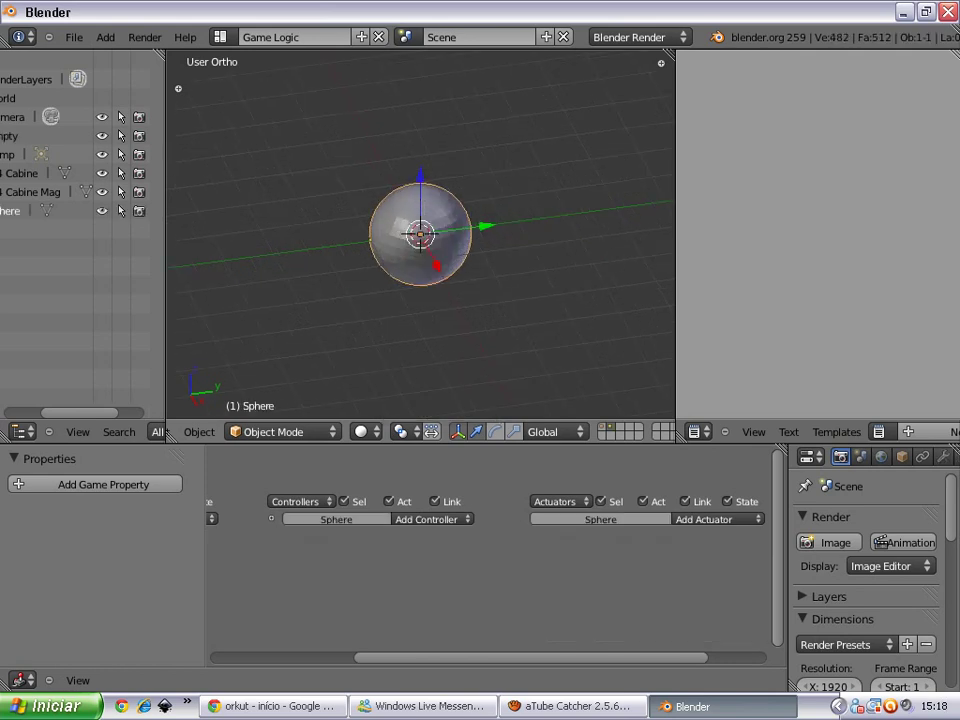
key(s)
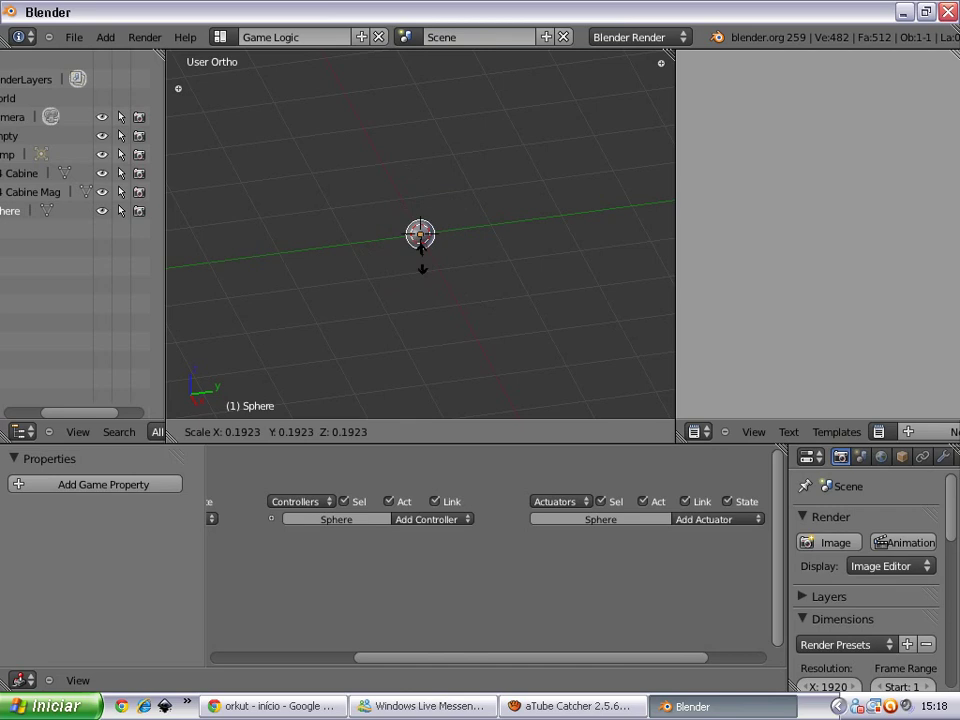
click(422, 266)
scroll(422, 266, up, 4)
key(s)
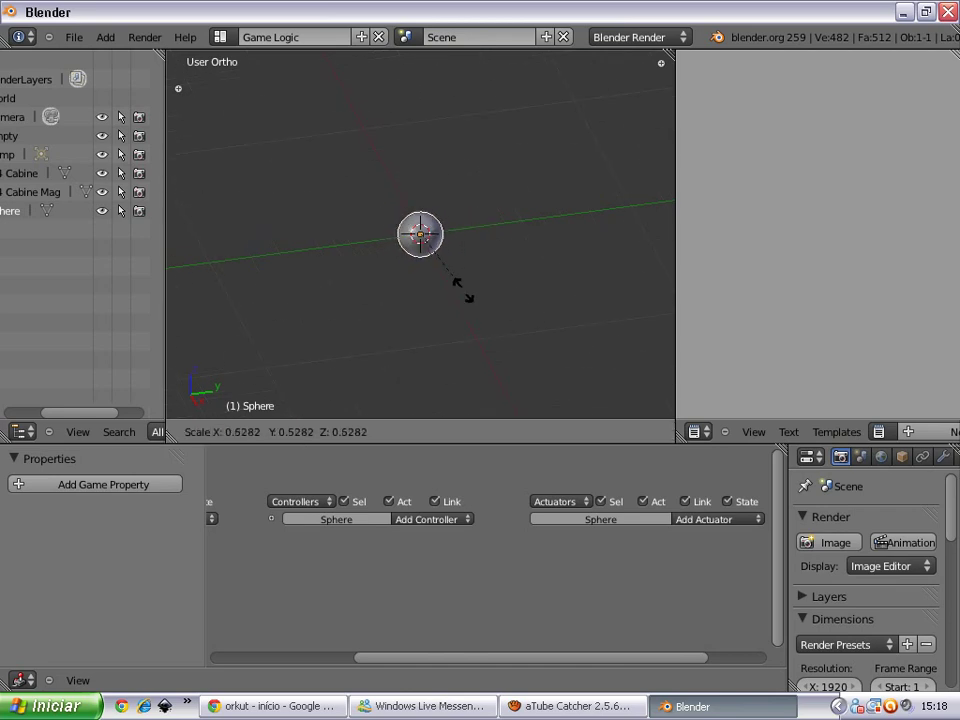
click(445, 265)
scroll(420, 234, up, 2)
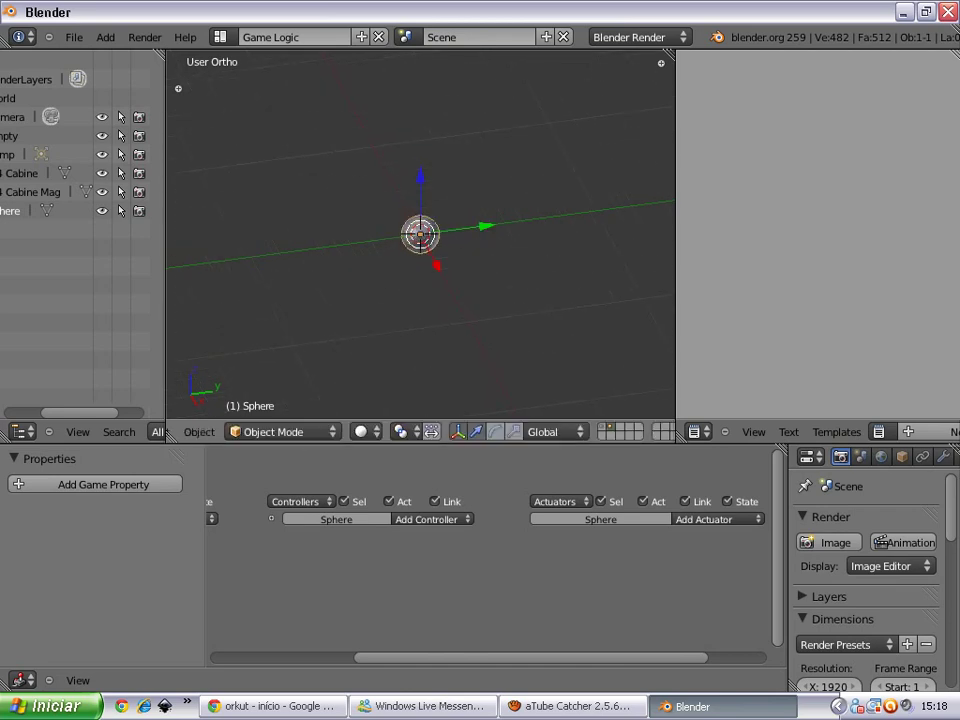
- Switch to the Blender Game engine and set the sphere's physics type to Dynamic
click(630, 37)
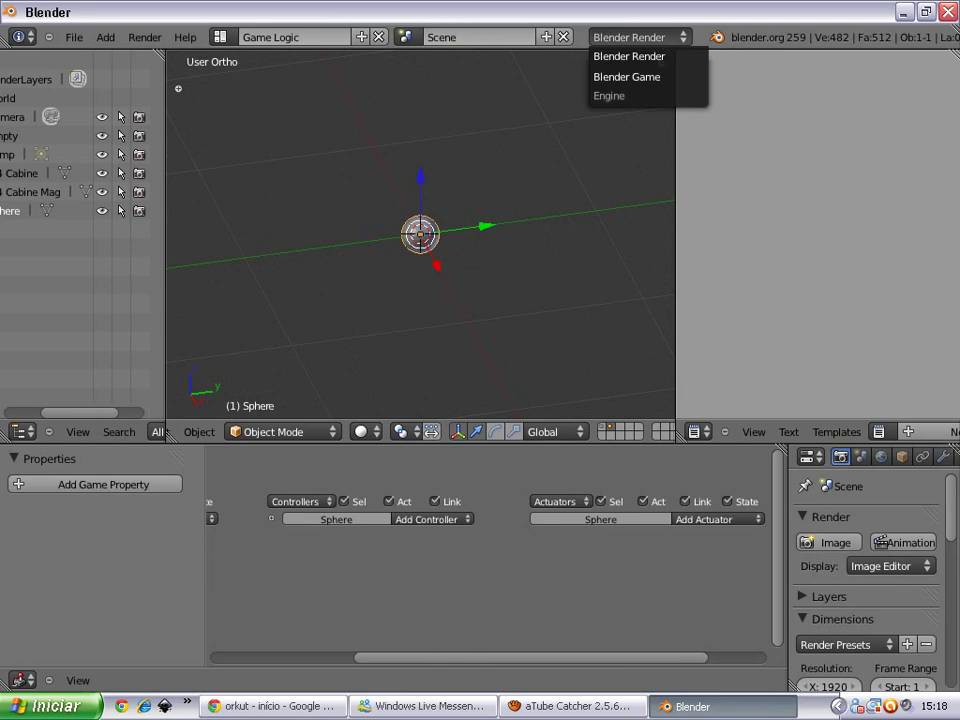
click(626, 77)
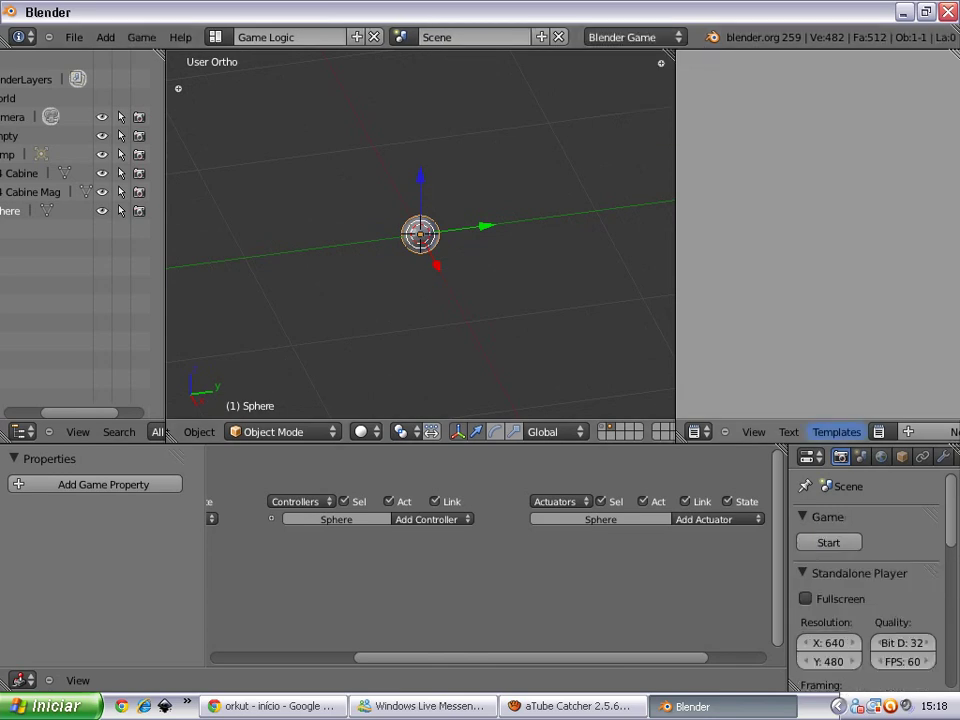
scroll(762, 432, down, 2)
scroll(860, 457, down, 3)
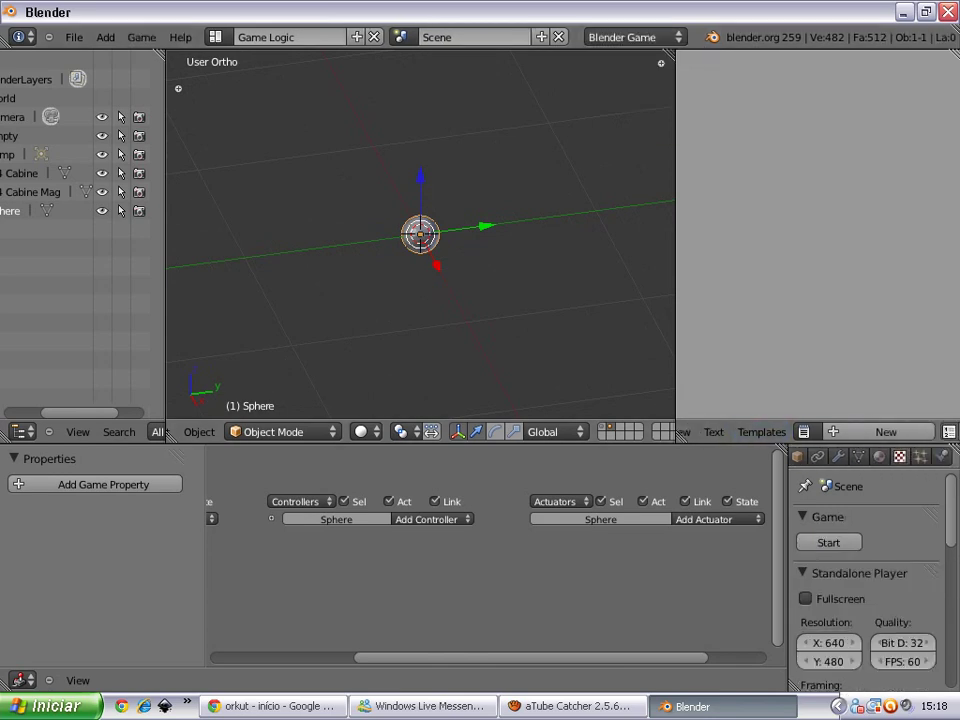
click(942, 456)
click(890, 542)
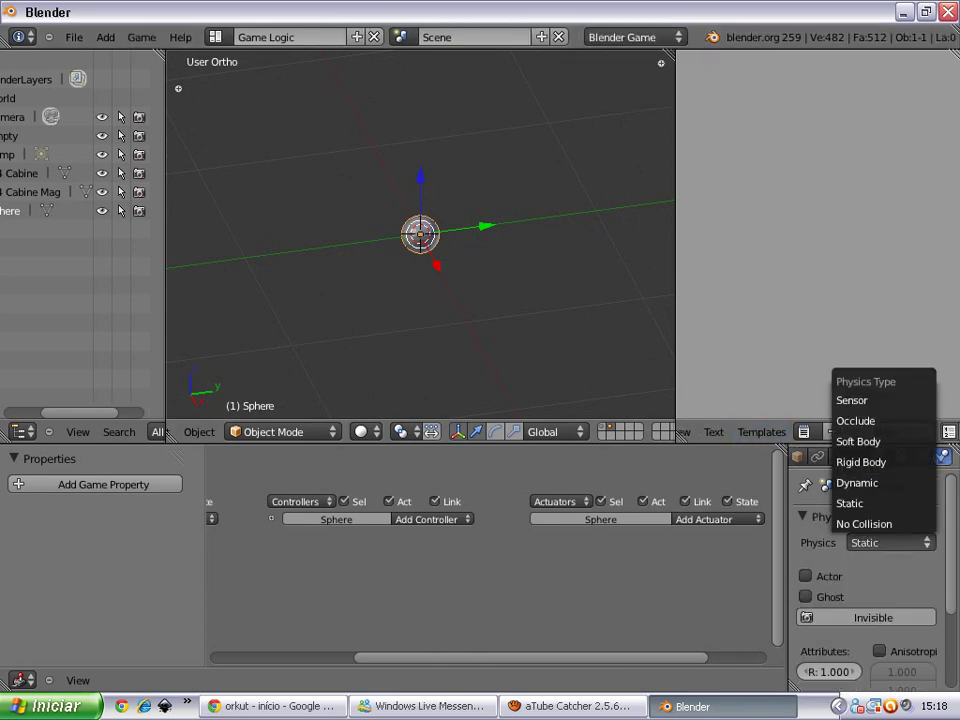
click(858, 482)
scroll(870, 560, down, 1)
scroll(870, 560, down, 3)
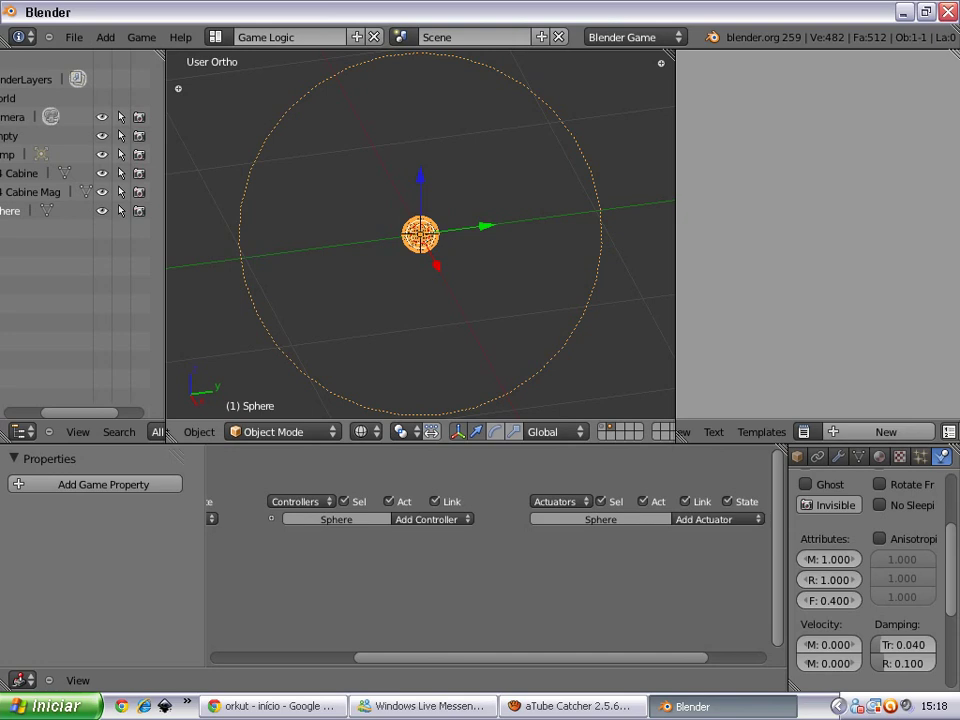
- Set the sphere's collision radius to 0.110 in solid shading, then hide it from view
key(alt+z)
key(a)
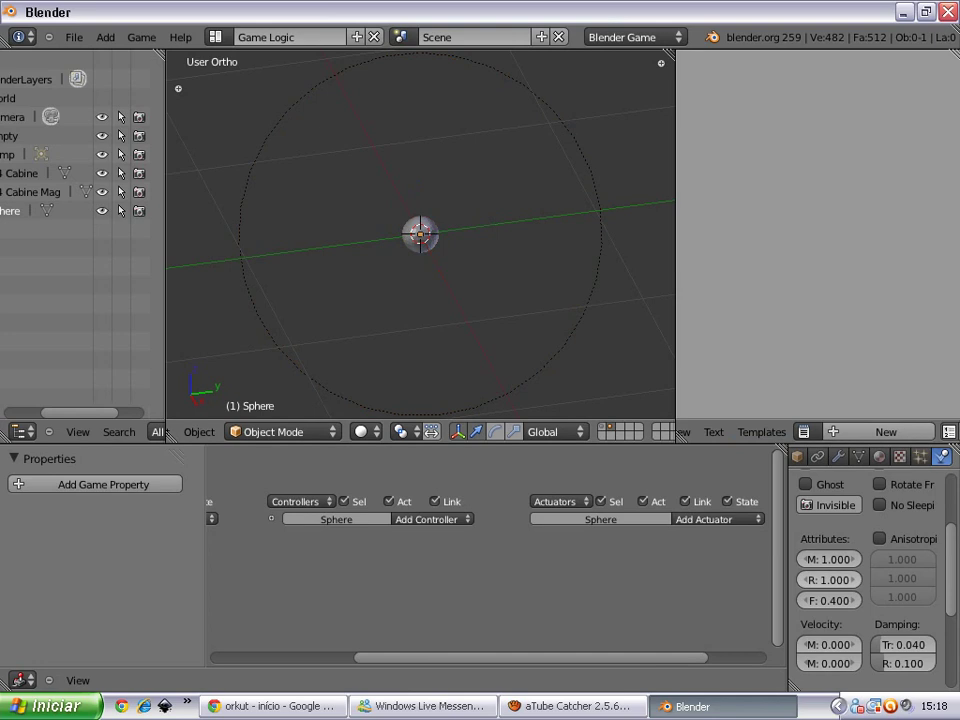
mouse_move(829, 580)
mouse_down()
mouse_move(800, 580)
mouse_move(858, 580)
mouse_move(800, 580)
mouse_up()
click(856, 580)
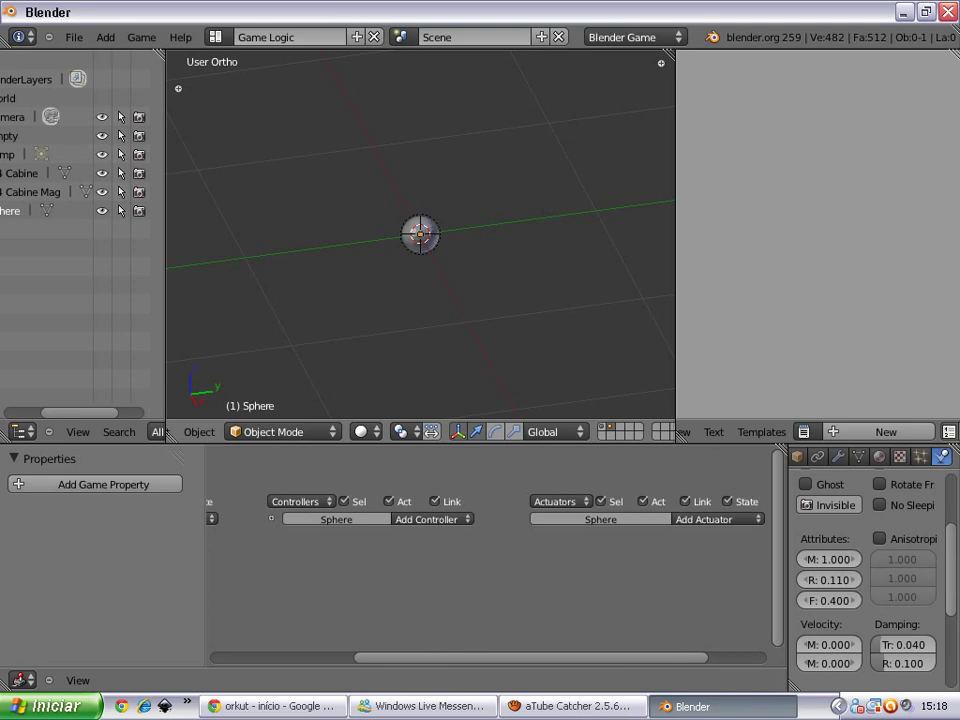
key(h)
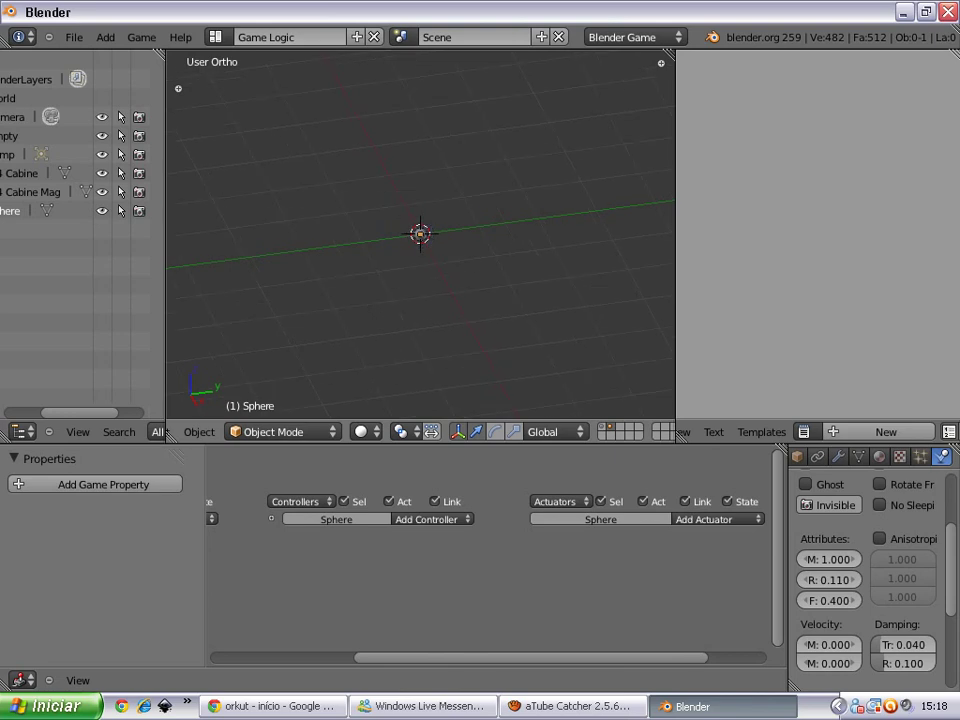
- Show the rifle layer; set the Empty's Edit Object actuator to add Sphere, X velocity 100, Time 5
key(grave)
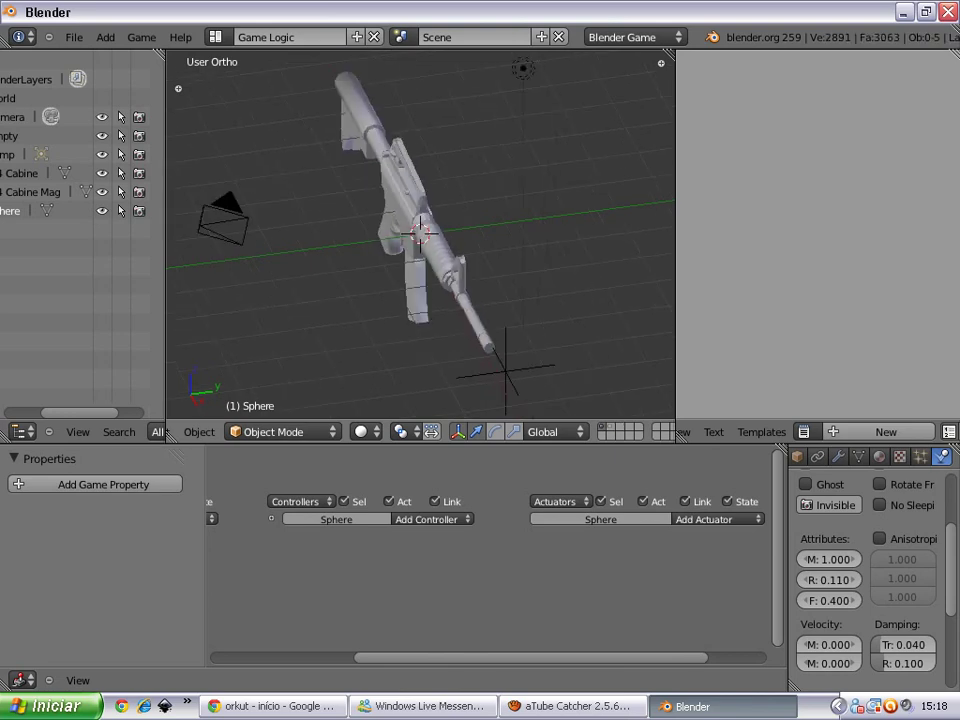
right_click(505, 372)
click(620, 591)
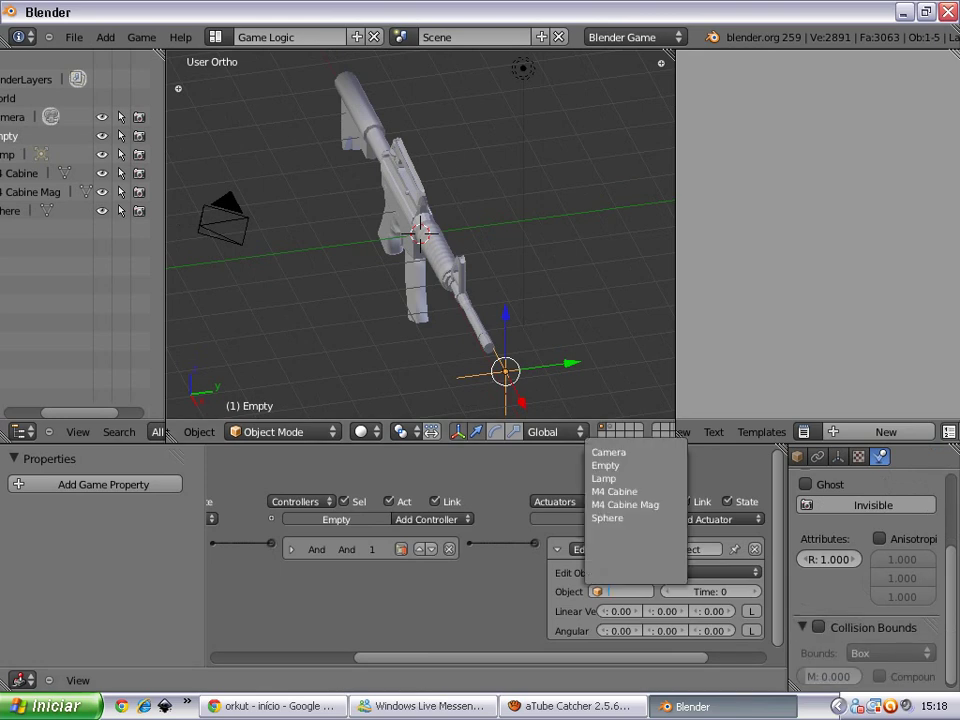
click(607, 518)
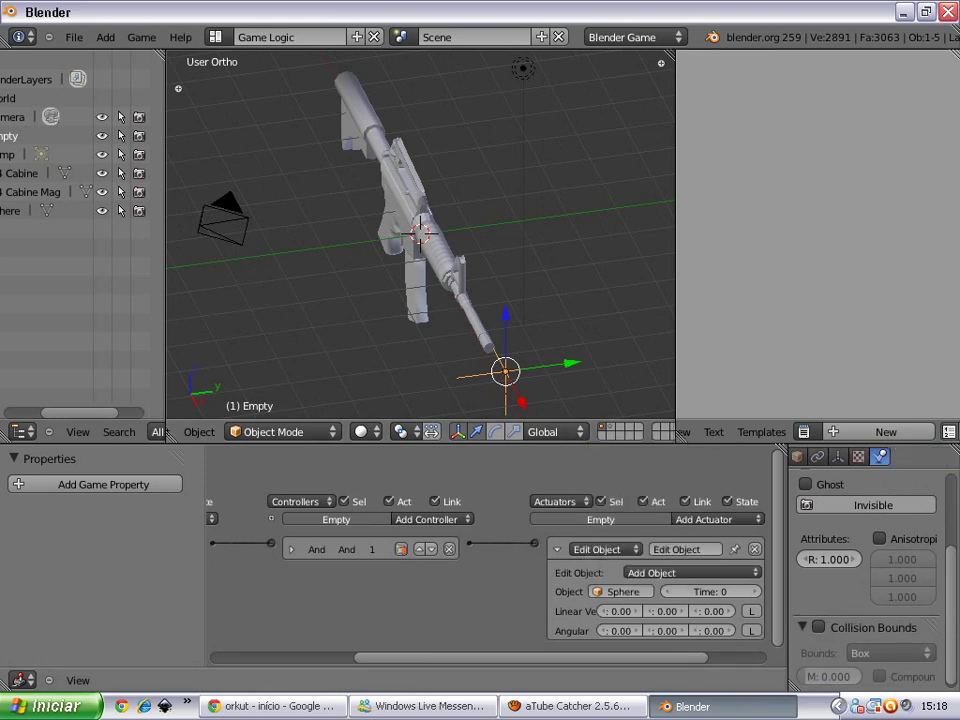
drag(620, 611, 720, 611)
click(700, 591)
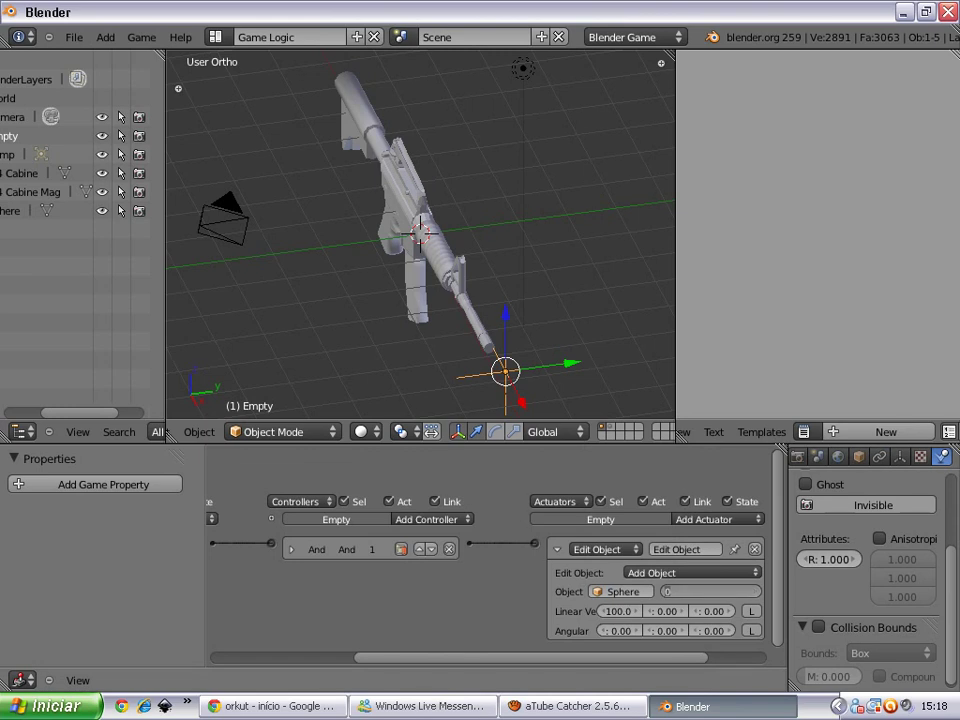
text(5)
key(Return)
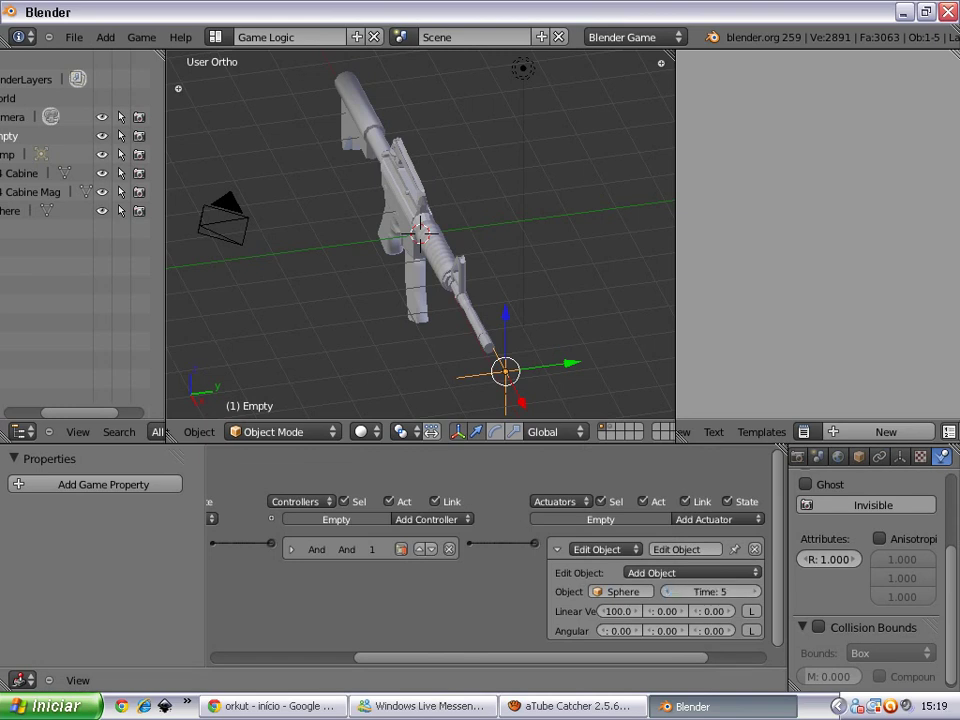
scroll(420, 235, down, 2)
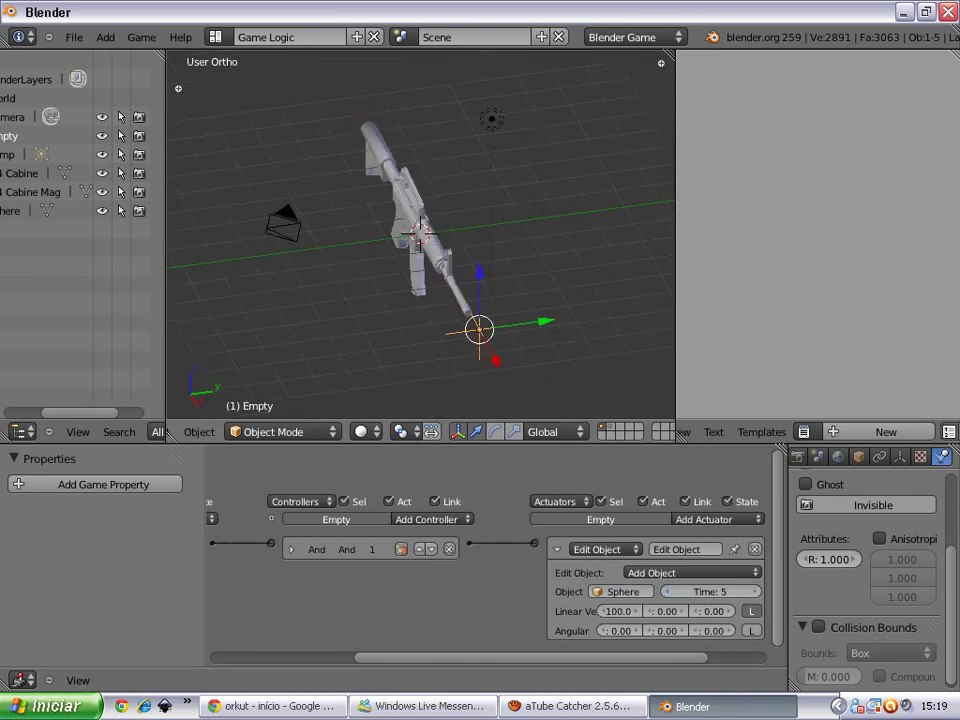
- Test-run the game, then delete the M4 Cabine rifle's sensor, And controller and Motion actuator
key(p)
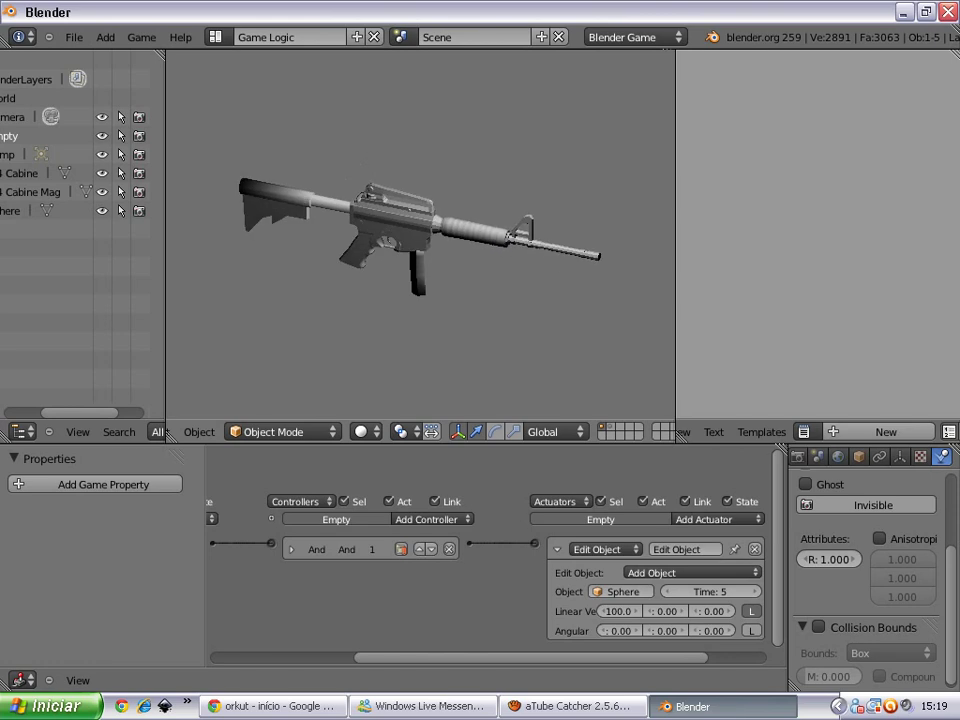
key(Escape)
click(35, 192)
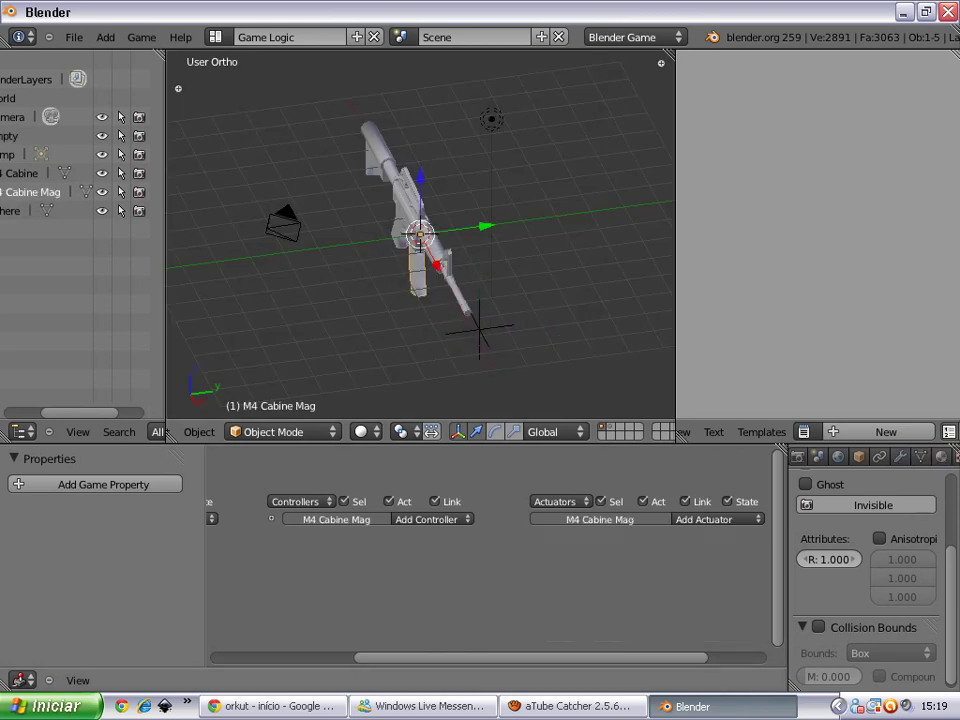
click(22, 173)
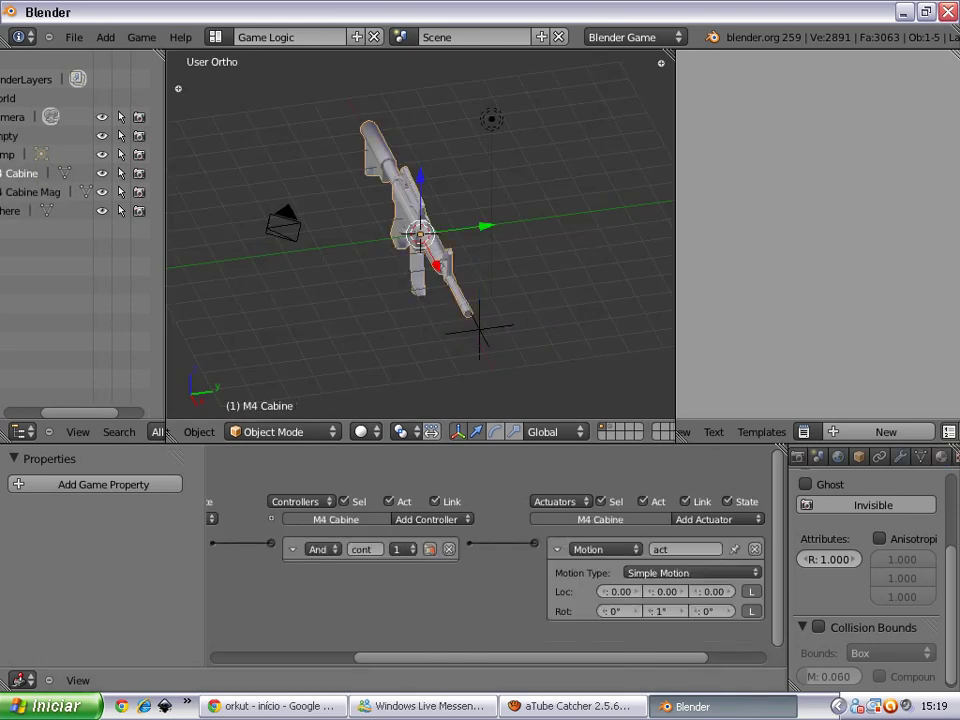
ctrl+scroll(490, 560, left, 5)
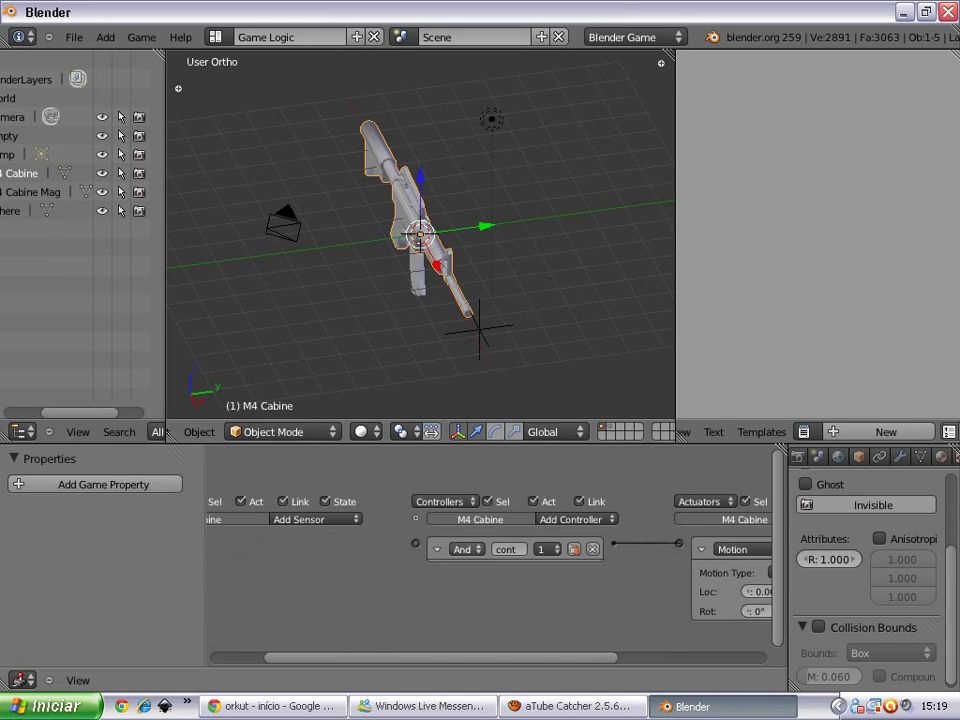
key(ctrl+z)
ctrl+scroll(490, 560, right, 4)
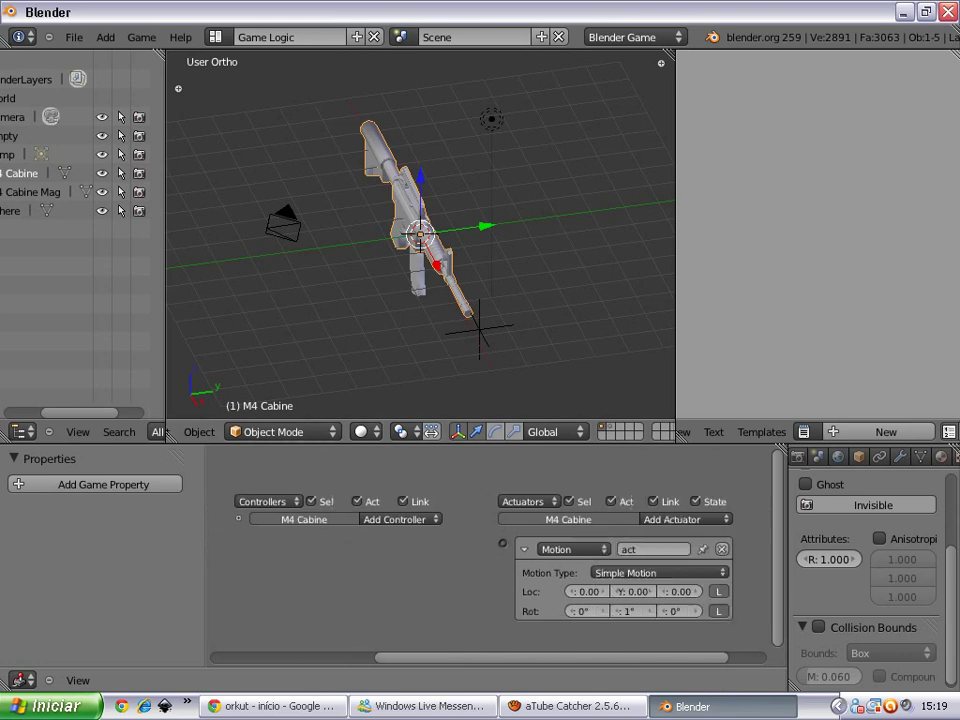
ctrl+scroll(490, 560, right, 1)
key(ctrl+z)
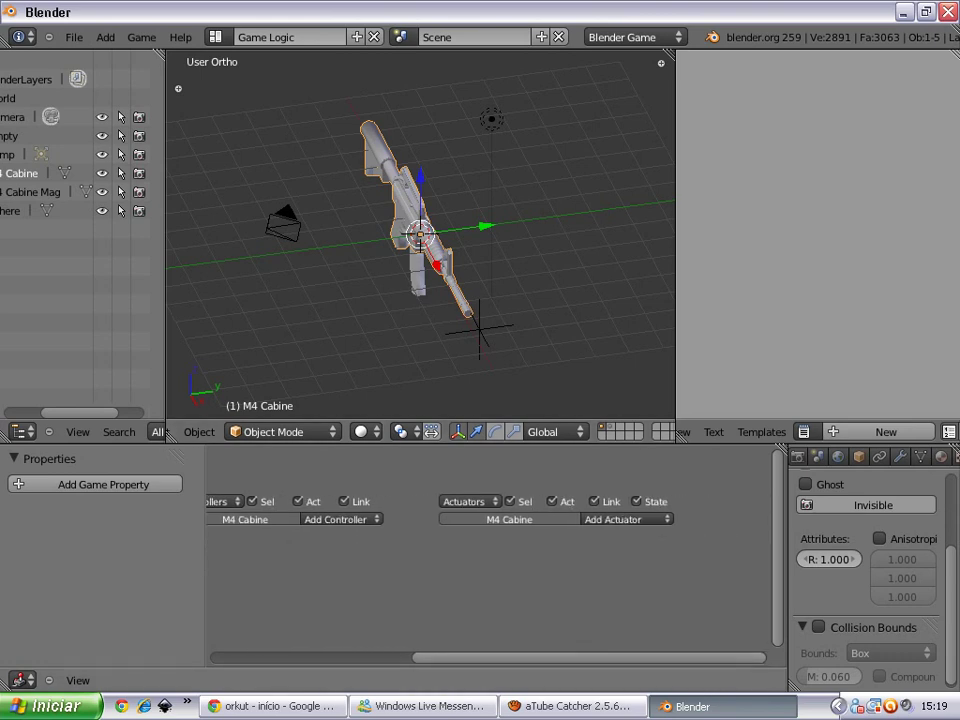
- Reselect the Empty and test-run the game twice, then collapse the Edit Object actuator
key(ctrl+z)
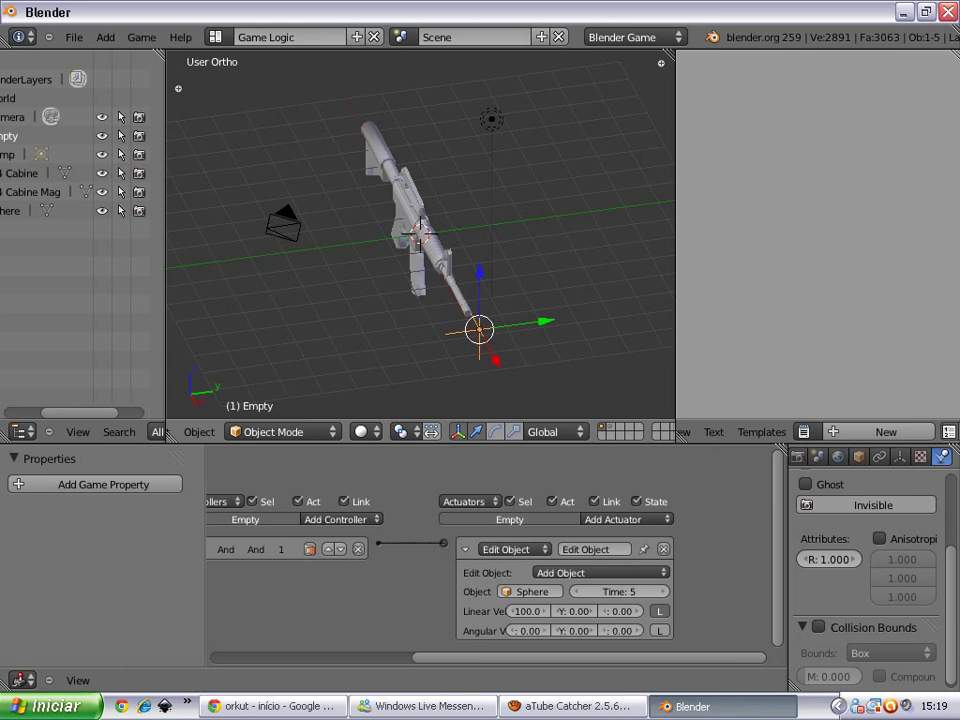
middle_drag(412, 228, 420, 222)
key(p)
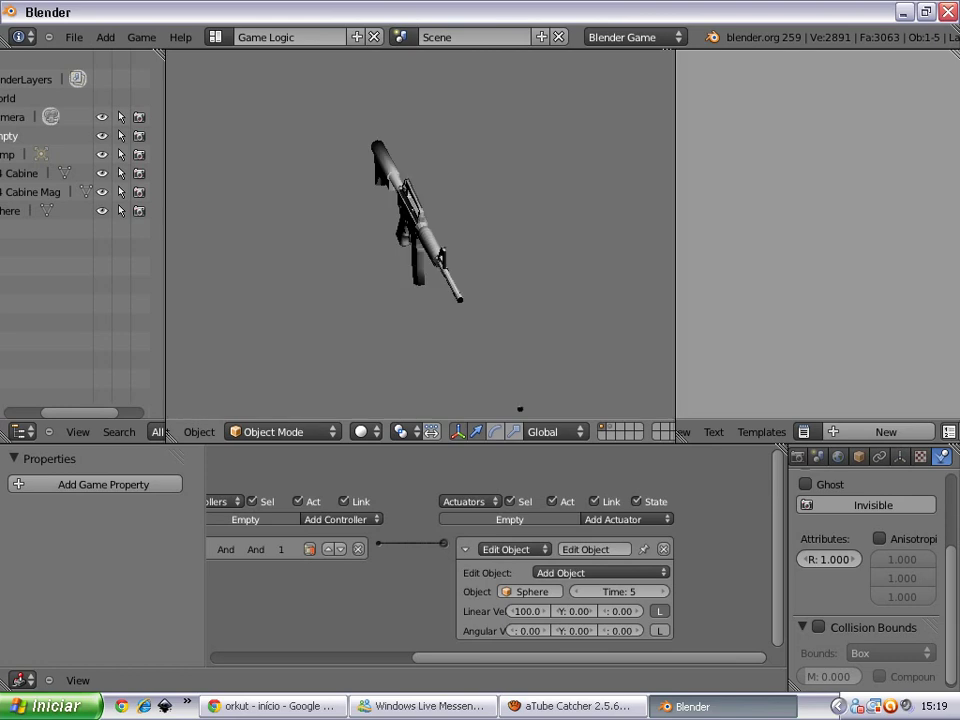
key(Escape)
scroll(420, 232, down, 3)
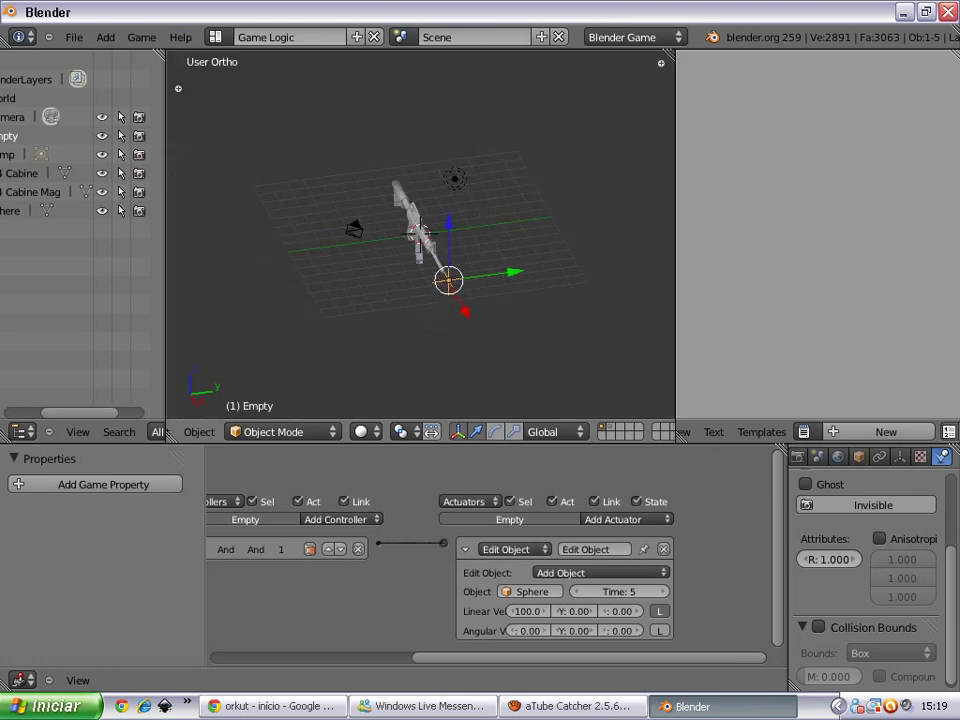
key(p)
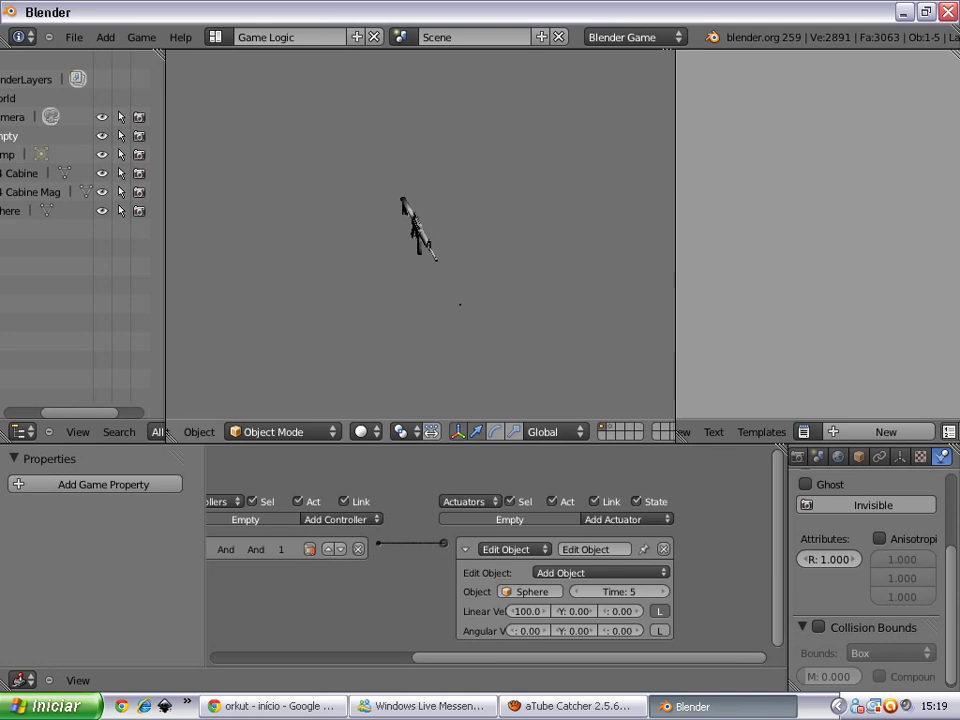
key(Escape)
click(464, 549)
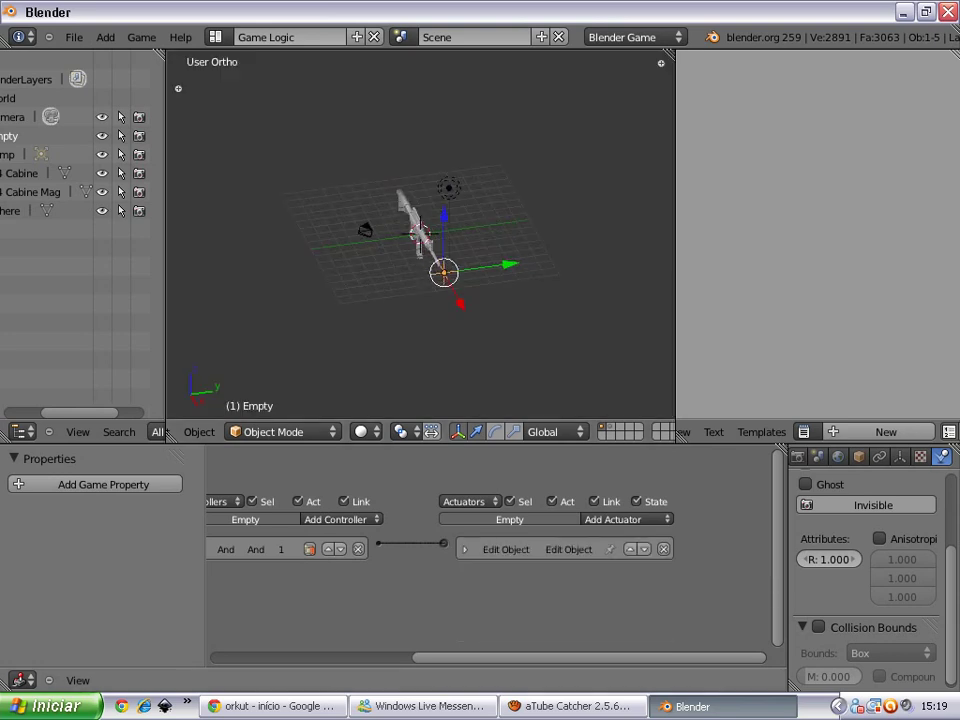
- Turn on pulse mode for the Empty's Mouse sensor with frequency 5
key(alt+Tab)
middle_drag(300, 590, 658, 590)
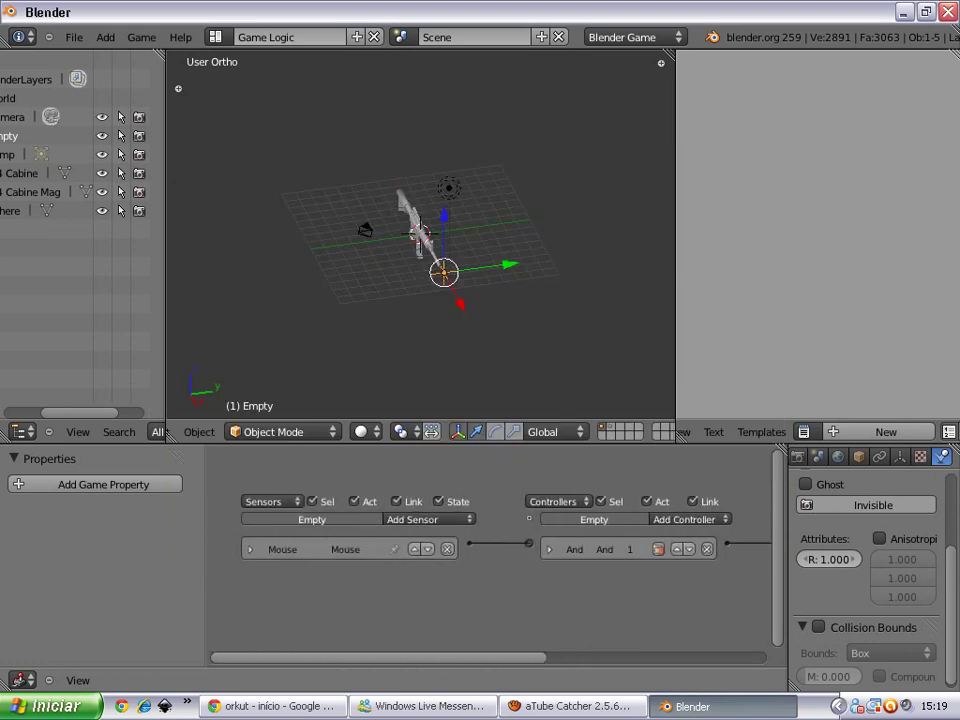
click(250, 549)
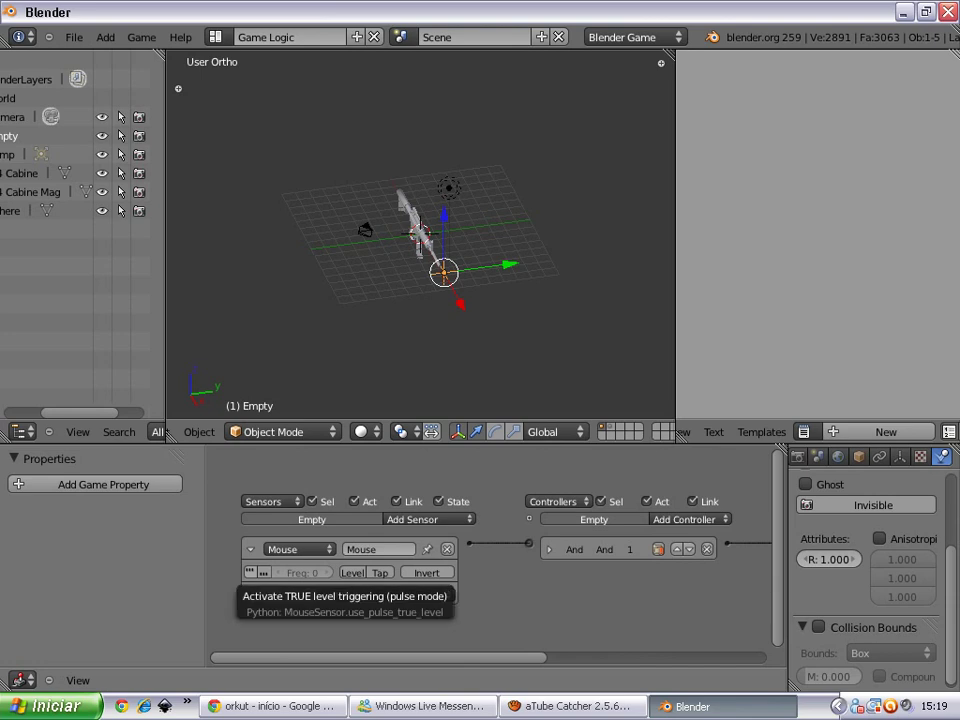
scroll(262, 572, up, 1)
ctrl+scroll(490, 560, left, 2)
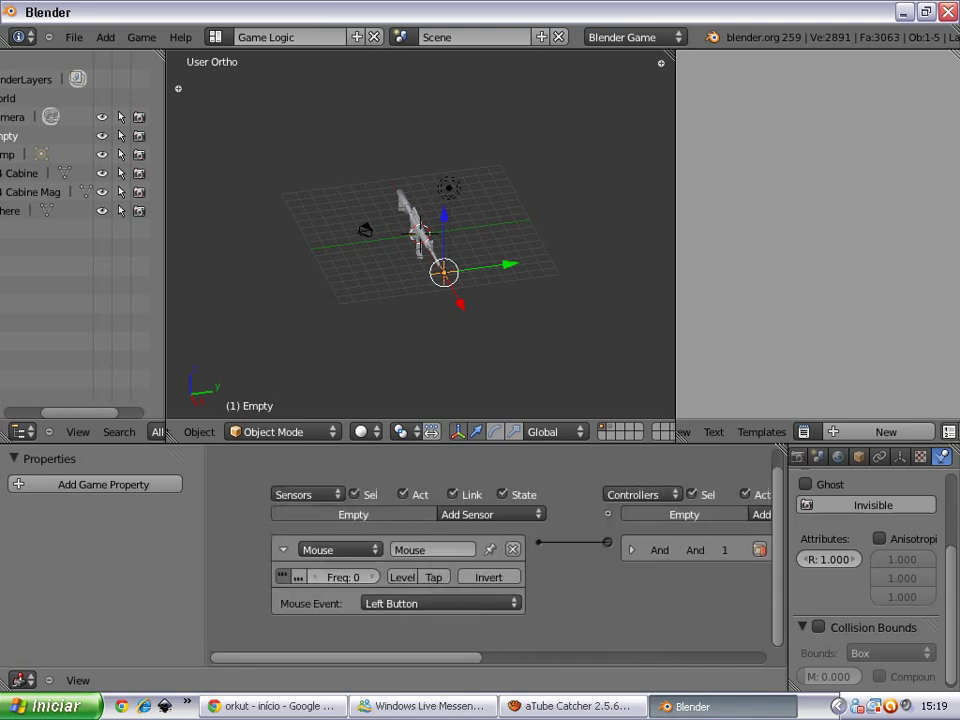
scroll(490, 560, up, 1)
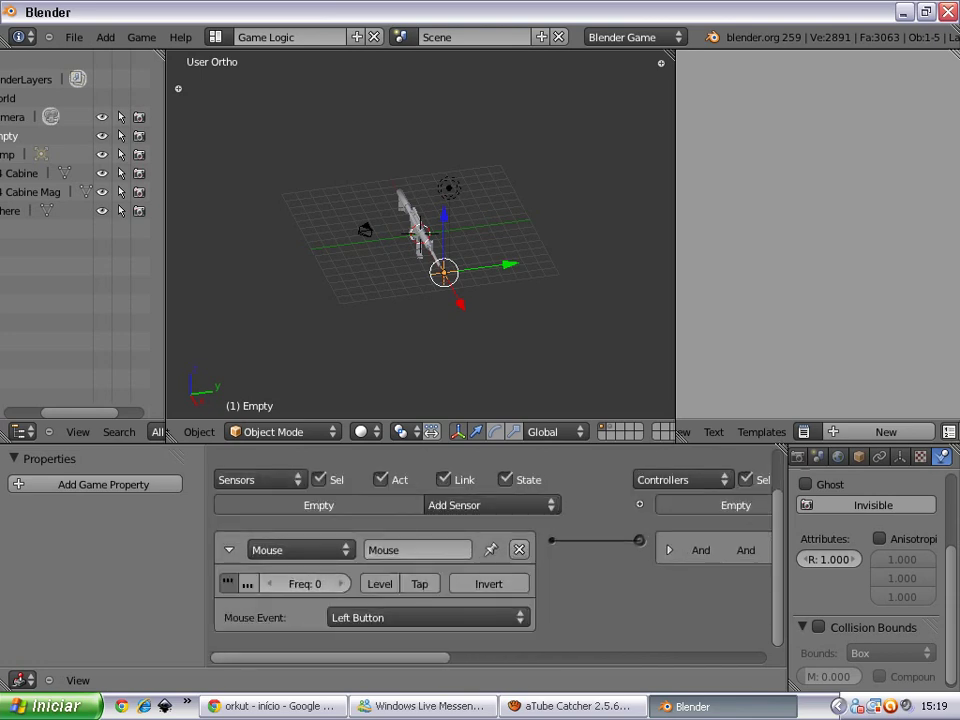
click(305, 584)
text(5)
key(Return)
- Test-run the game to check repeated firing, then collapse the Mouse sensor
key(p)
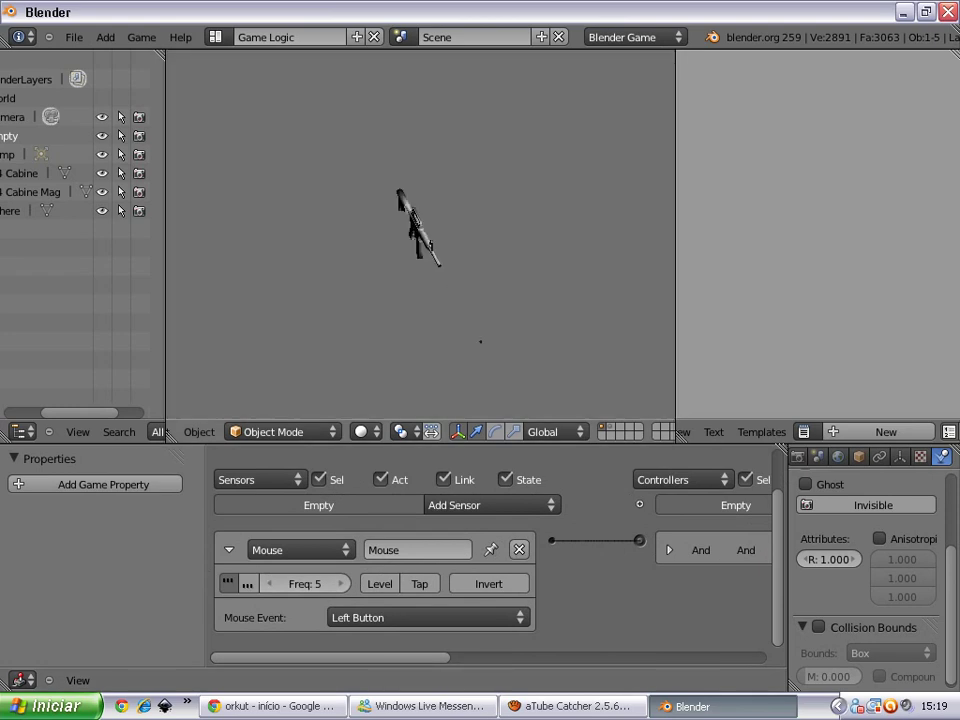
key(Escape)
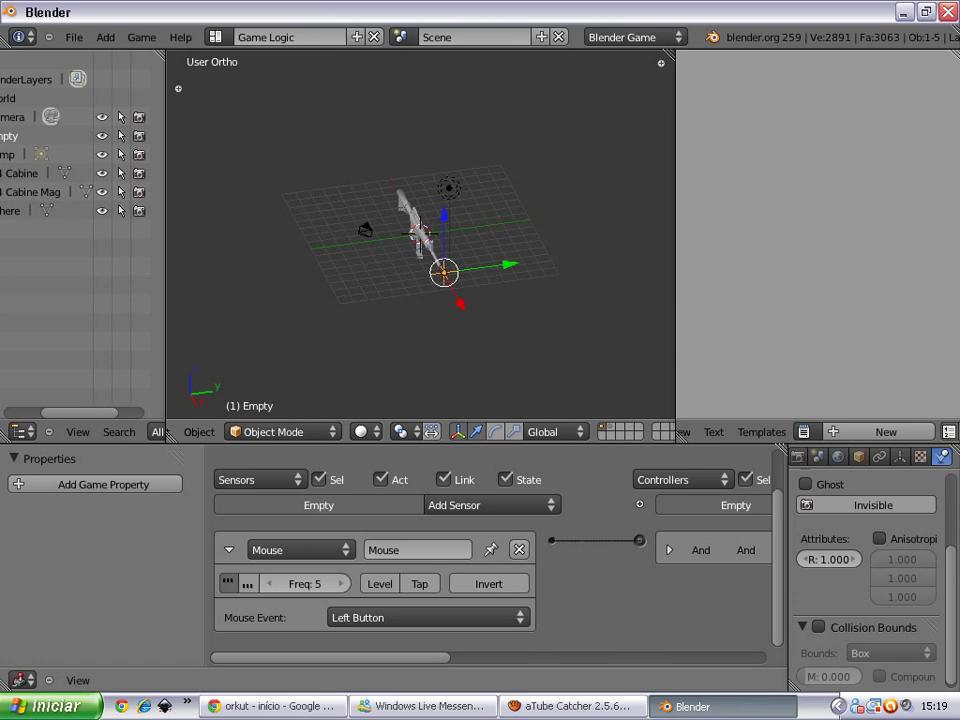
click(229, 549)
scroll(480, 560, down, 3)
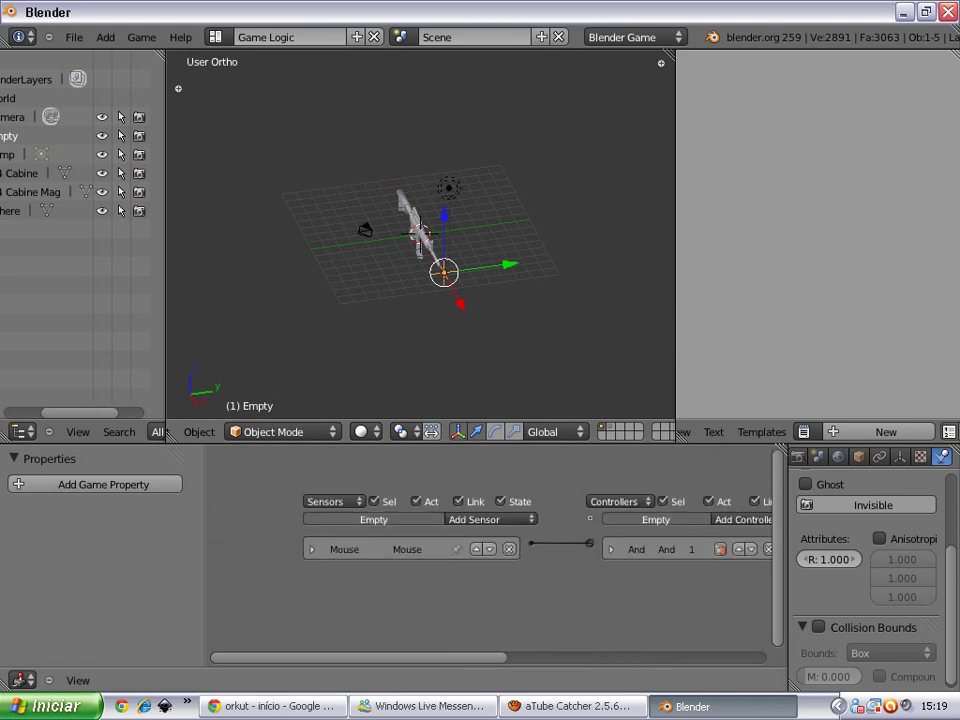
- Parent the Empty to the M4 Cabine rifle and check it with a cancelled X-axis move
scroll(420, 235, up, 1)
right_click(418, 260)
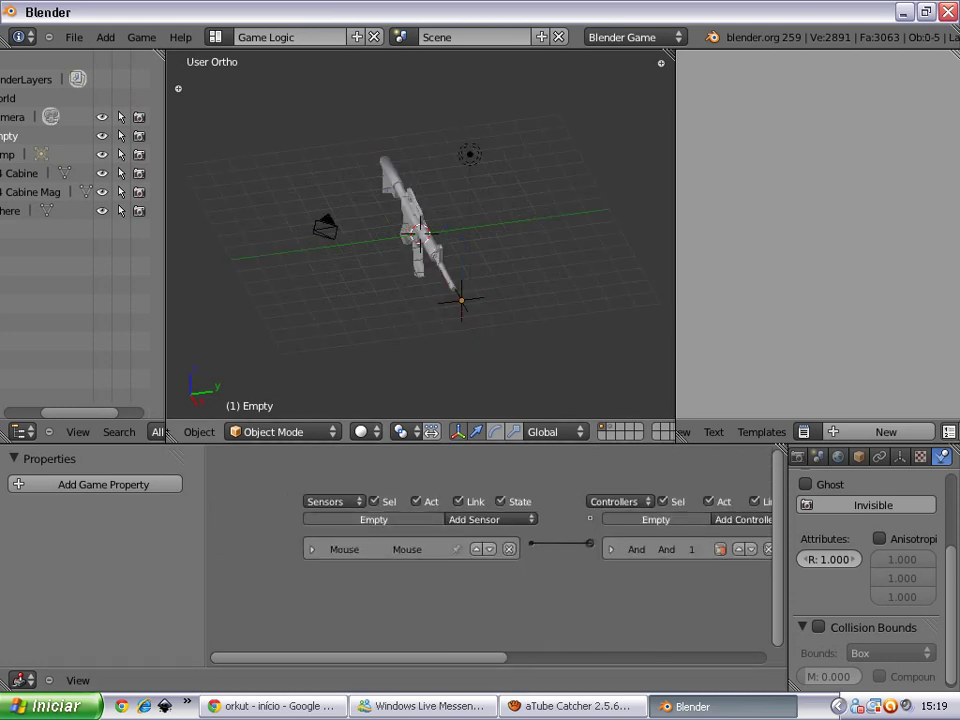
key(a)
right_click(460, 300)
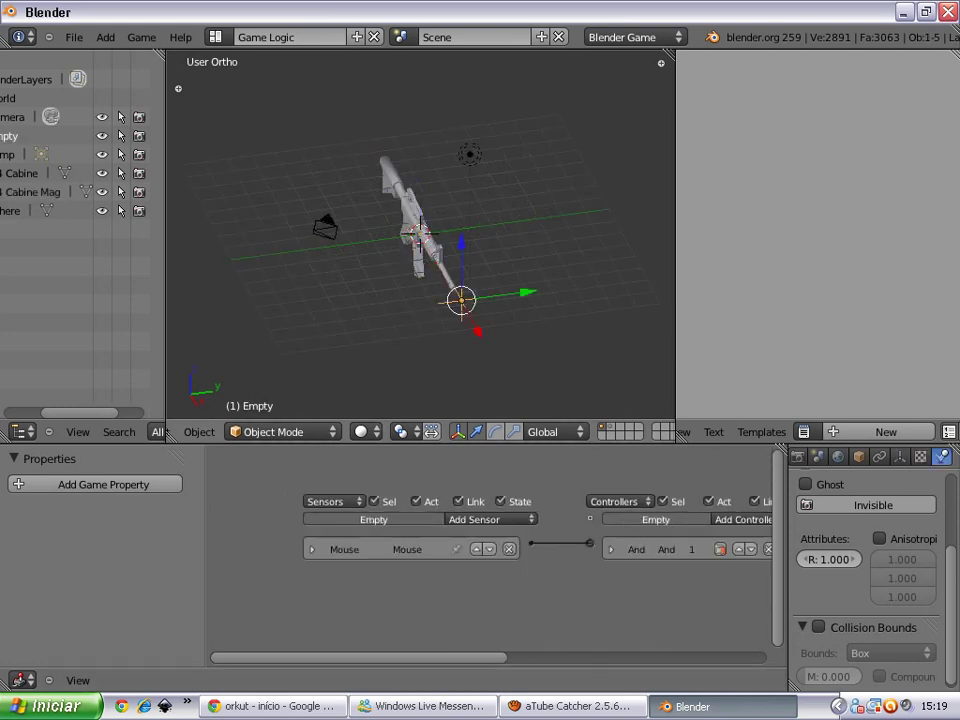
shift+right_click(395, 185)
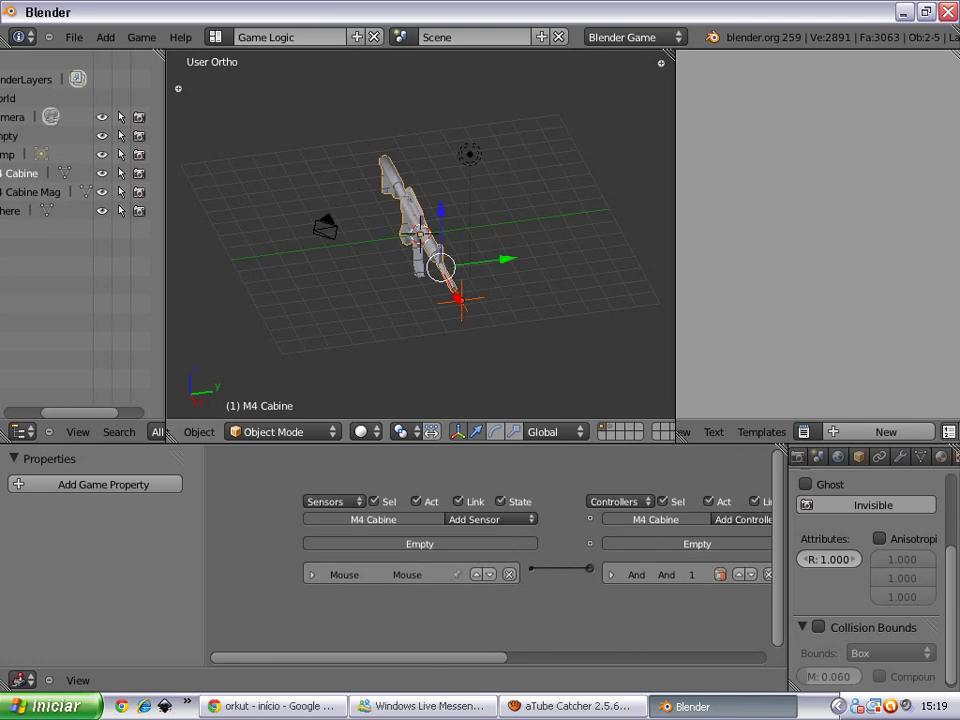
key(ctrl+p)
click(420, 238)
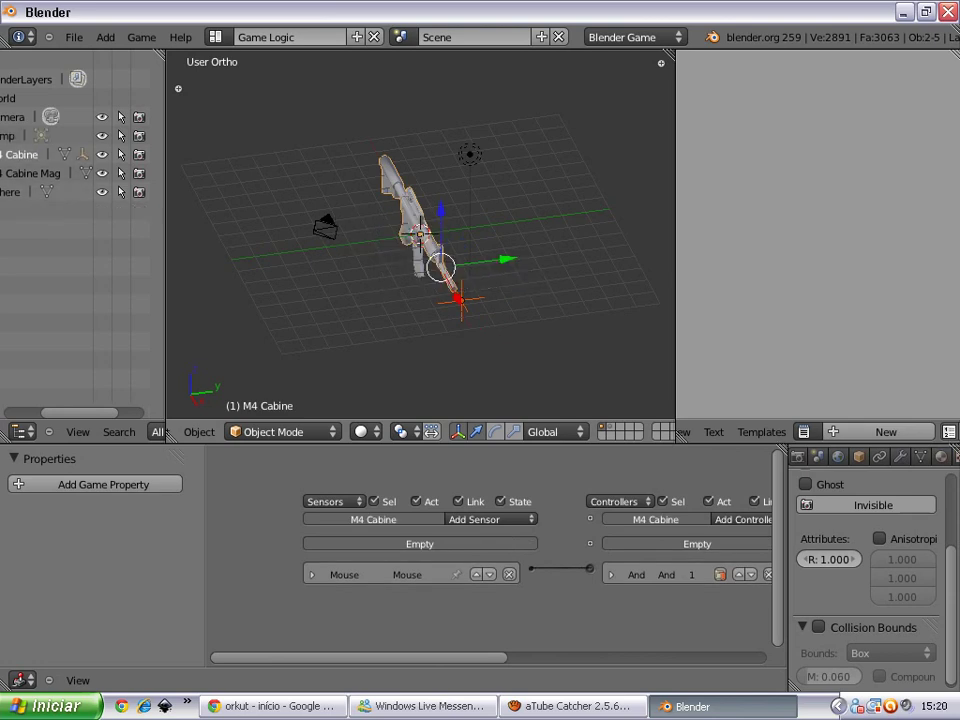
key(a)
middle_drag(420, 250, 420, 225)
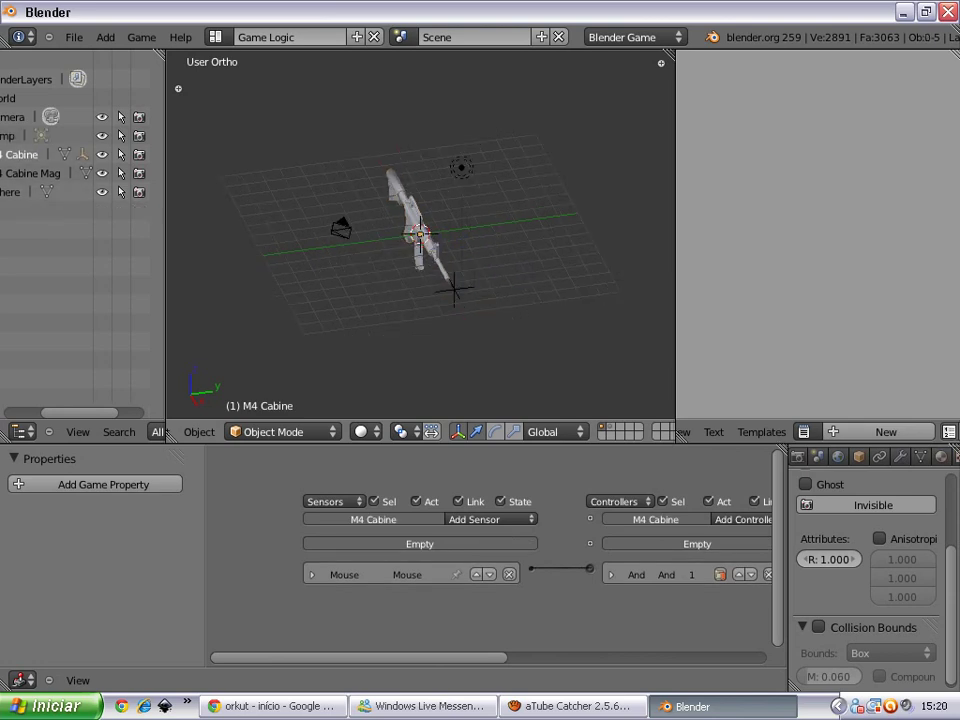
right_click(420, 233)
key(g)
key(x)
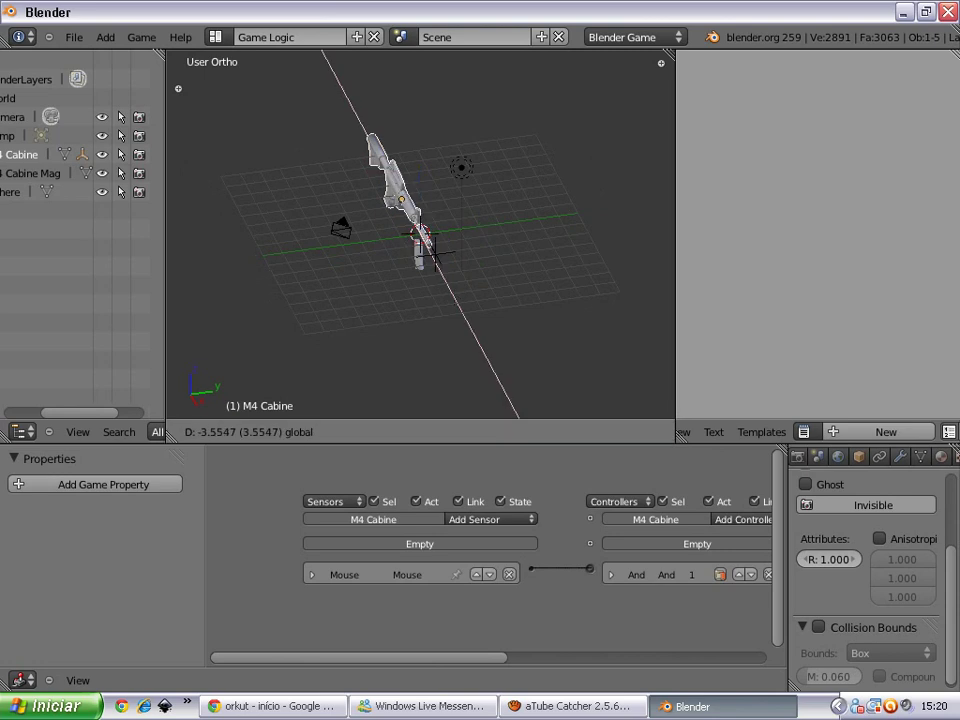
key(Escape)
- Parent M4 Cabine Mag to the rifle and verify with a cancelled X-axis move
middle_drag(432, 250, 470, 313)
key(ctrl+z)
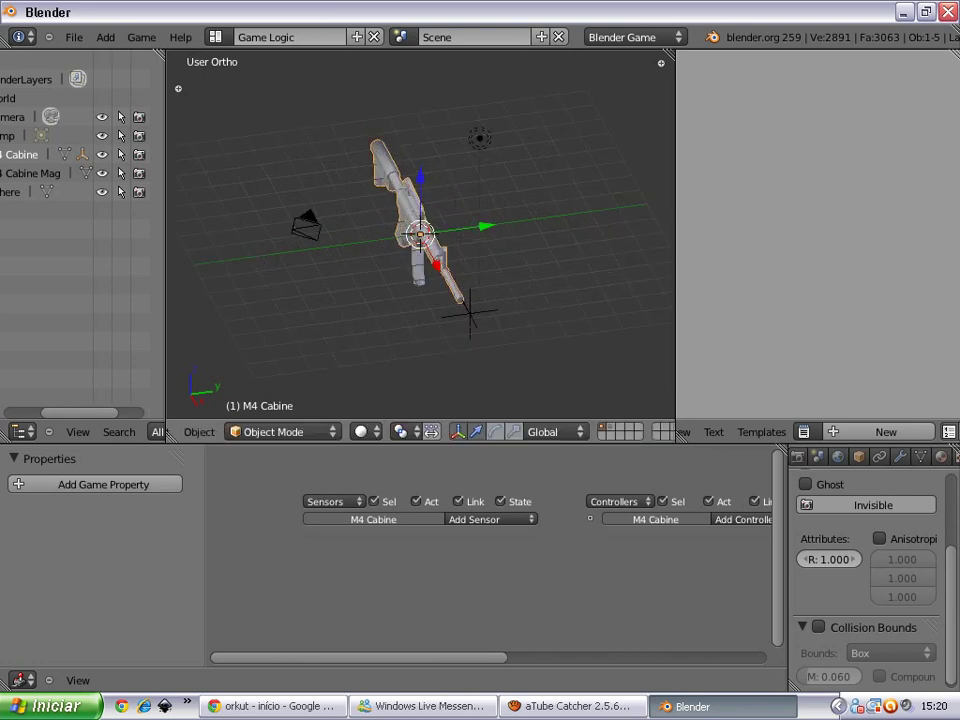
right_click(418, 265)
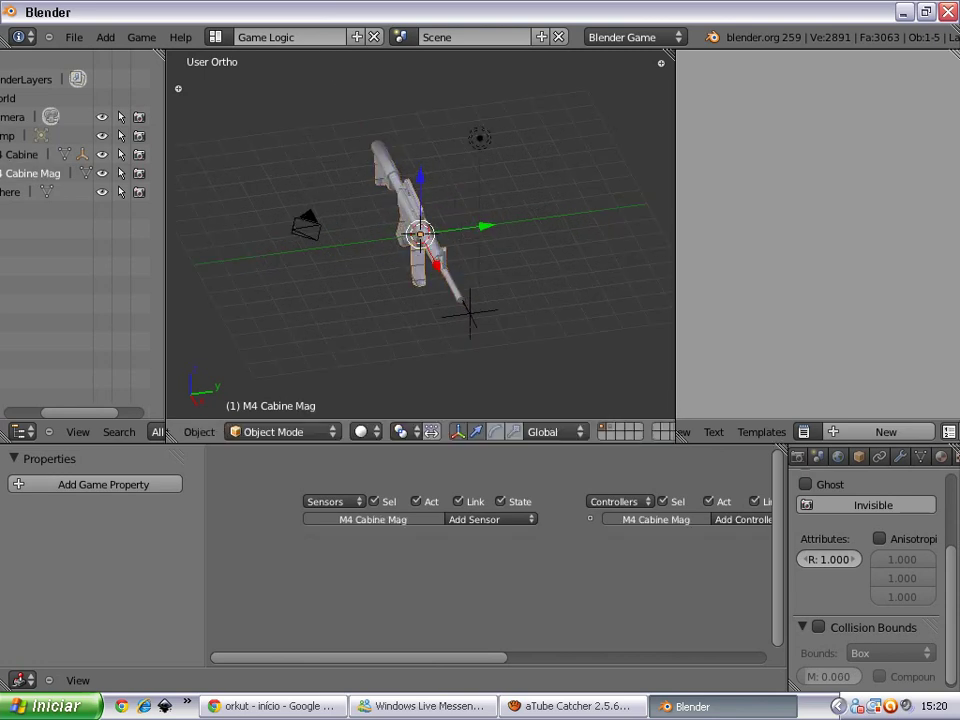
shift+right_click(440, 285)
key(ctrl+p)
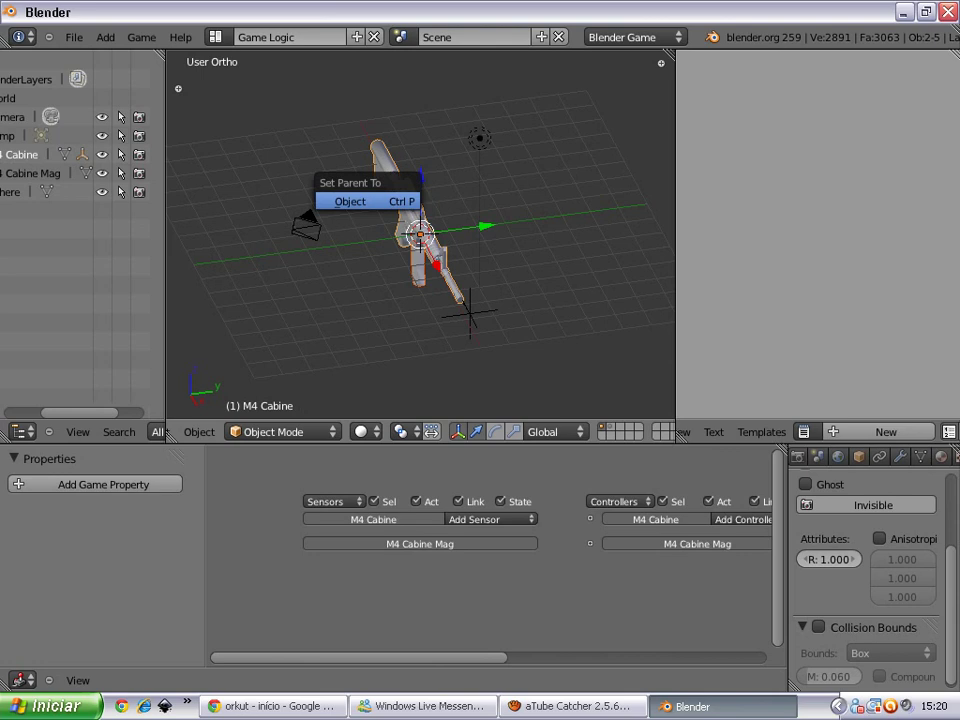
click(350, 201)
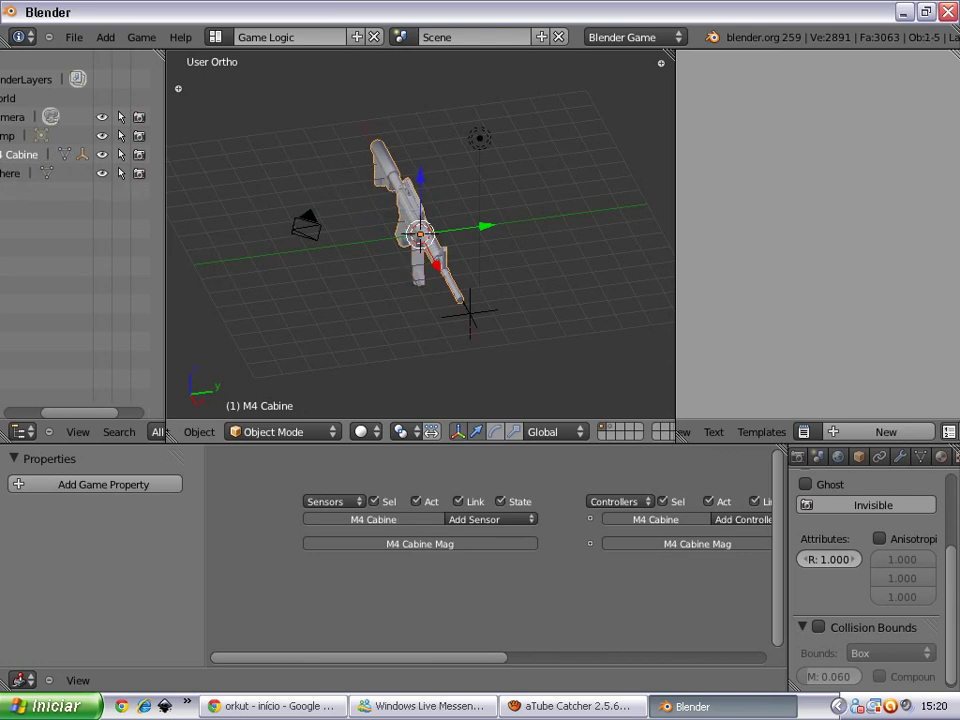
key(g)
key(x)
key(Escape)
- Test-run the game with the parented rifle, then reselect the rifle body
right_click(400, 190)
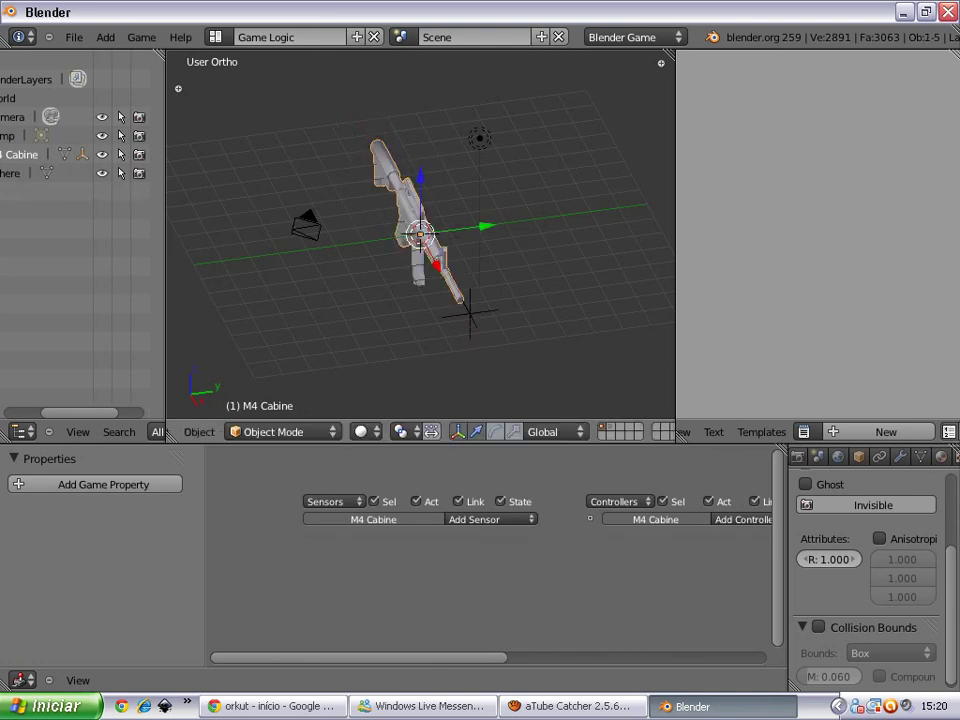
scroll(420, 235, down, 3)
key(p)
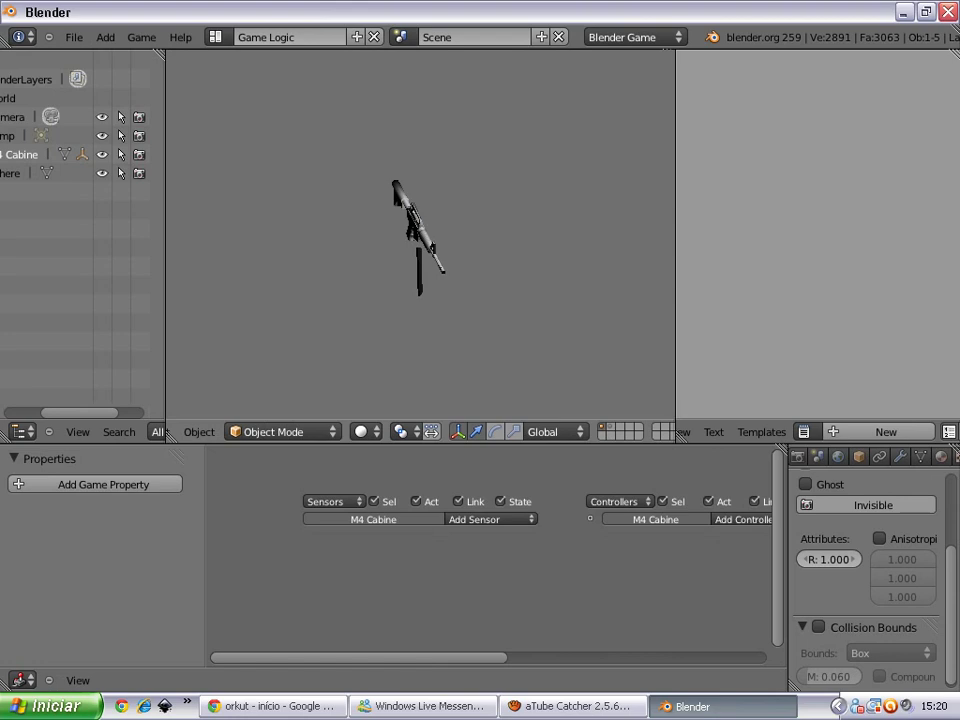
key(Escape)
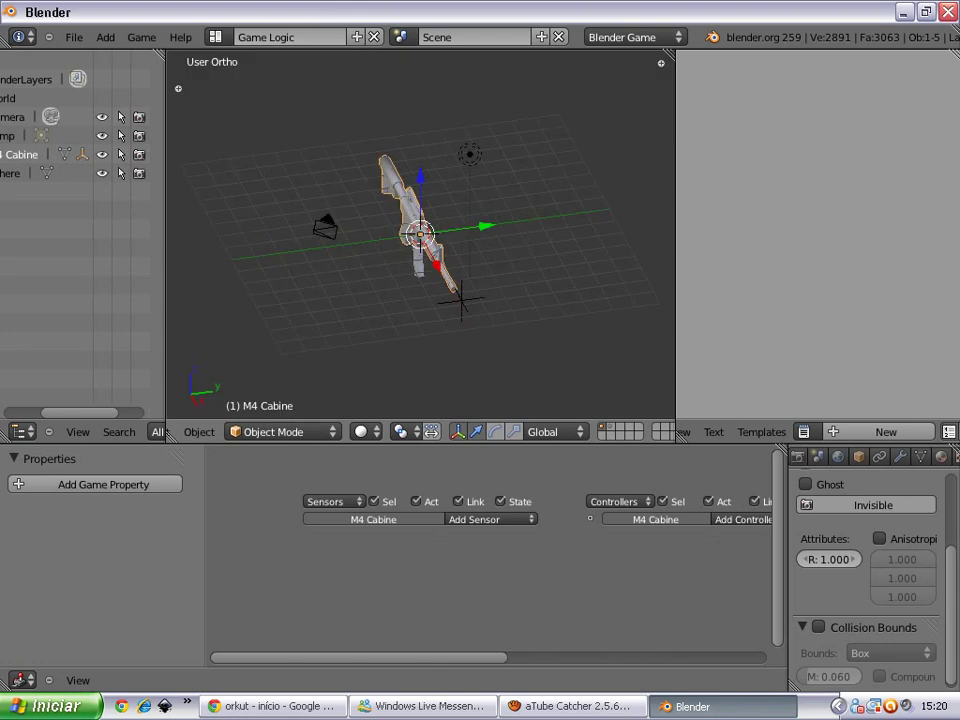
right_click(418, 262)
shift+right_click(395, 190)
right_click(417, 262)
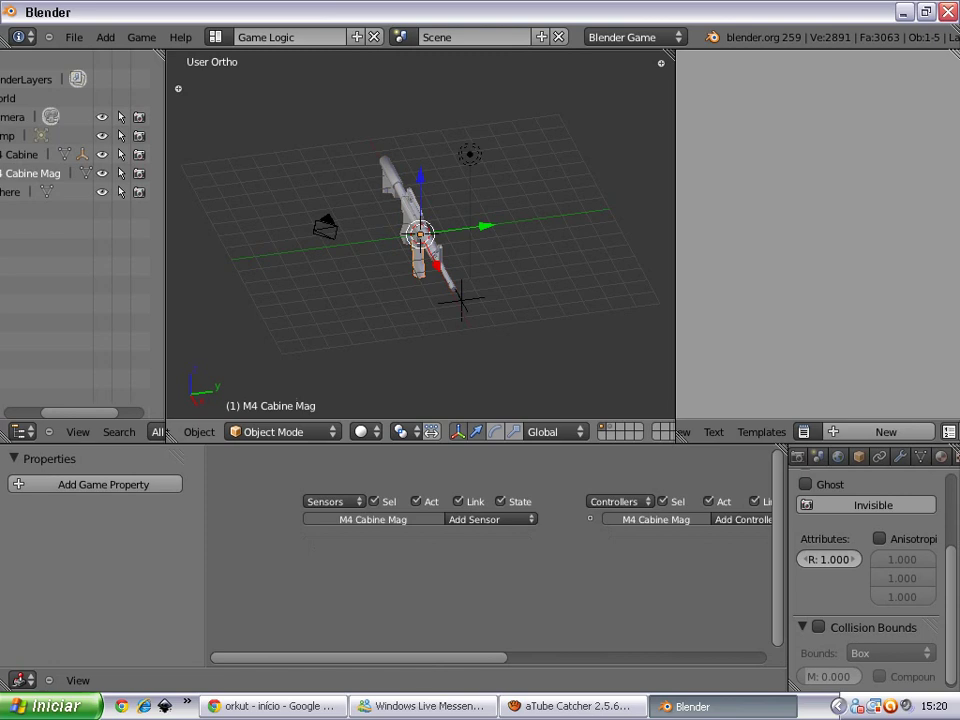
right_click(395, 190)
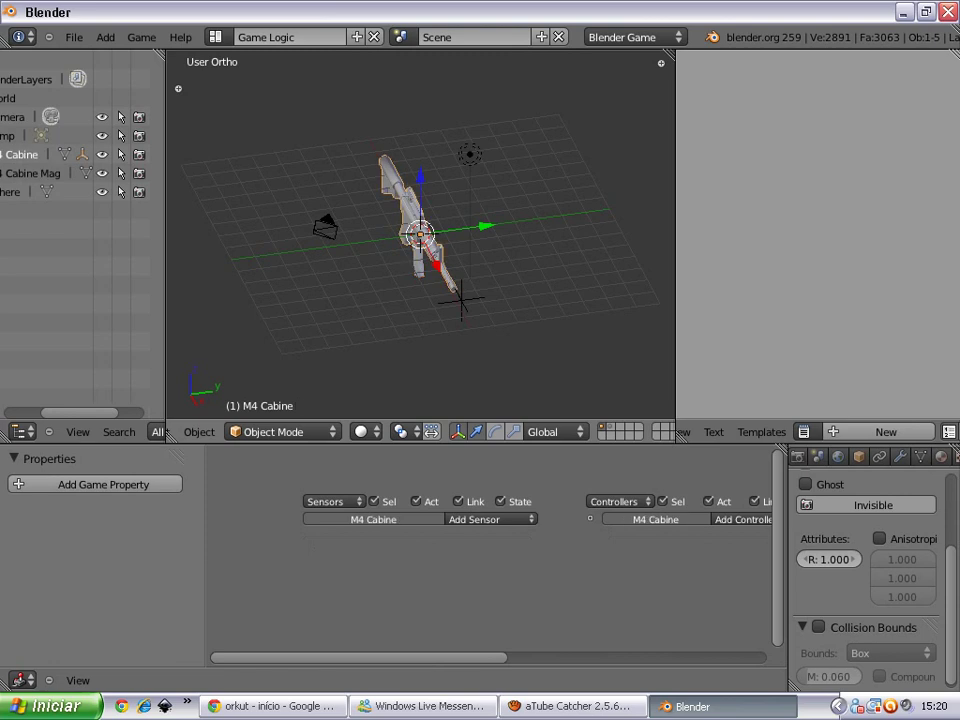
- Test-run the game twice more, then switch to layer 2 showing only the bullet Sphere
key(p)
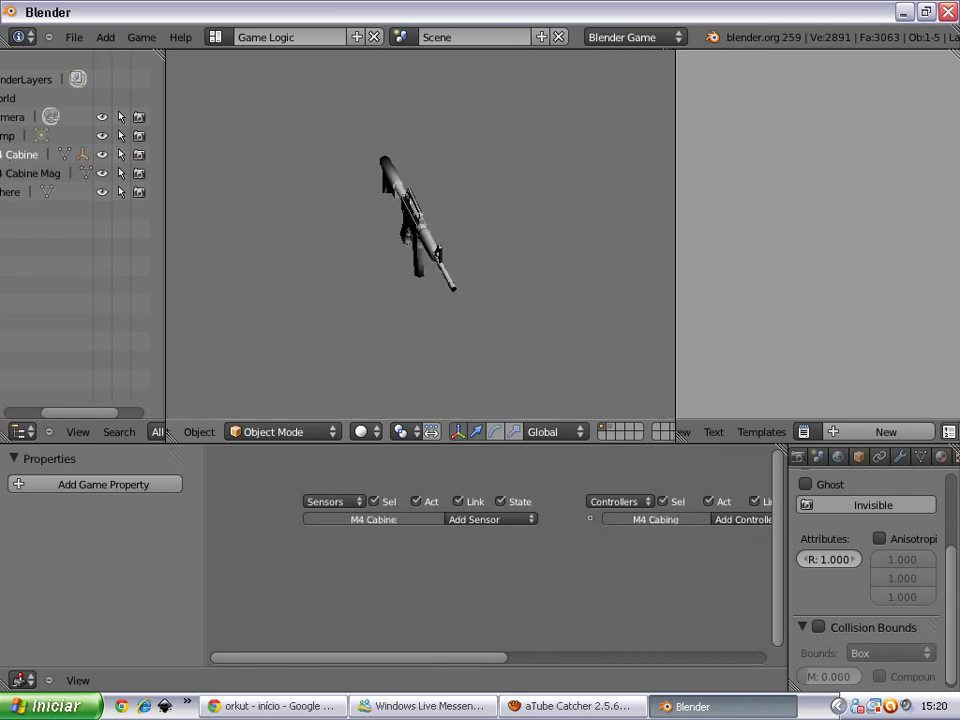
key(Escape)
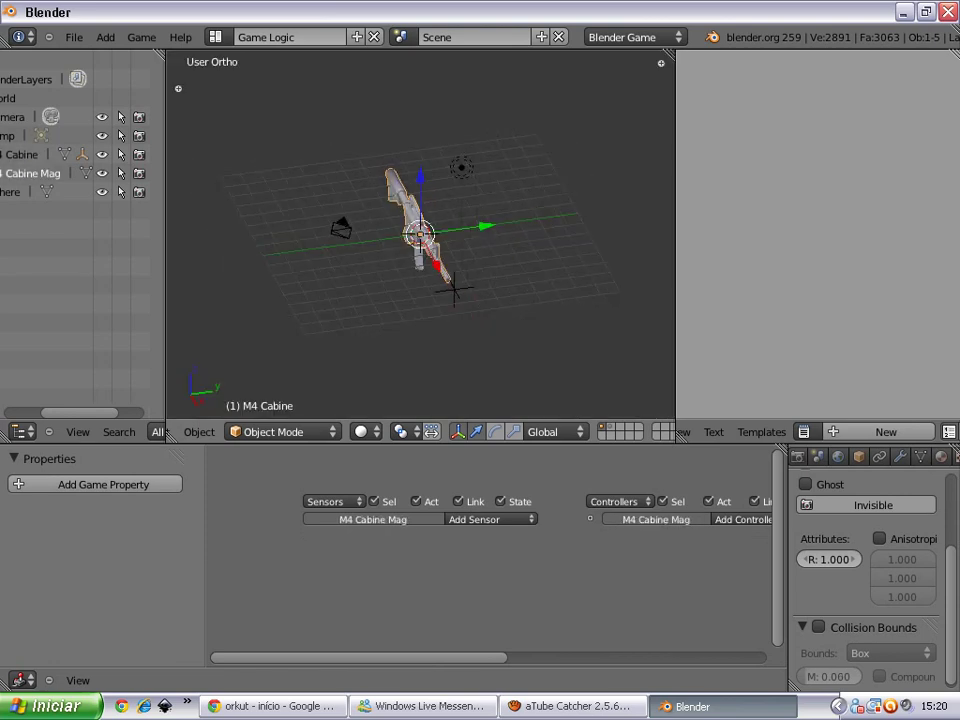
key(p)
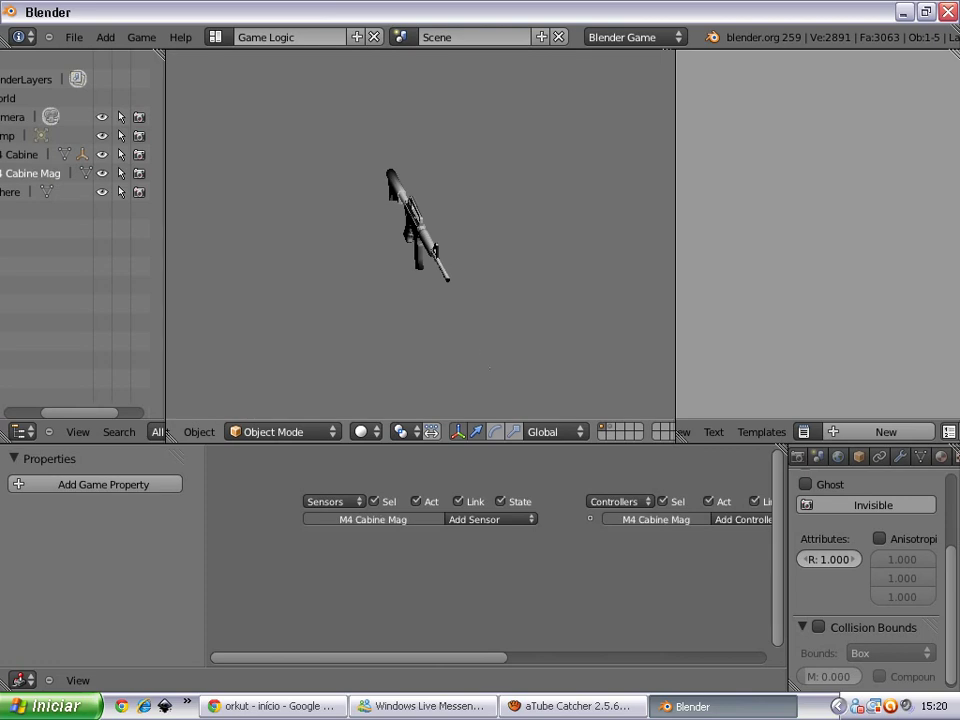
key(Escape)
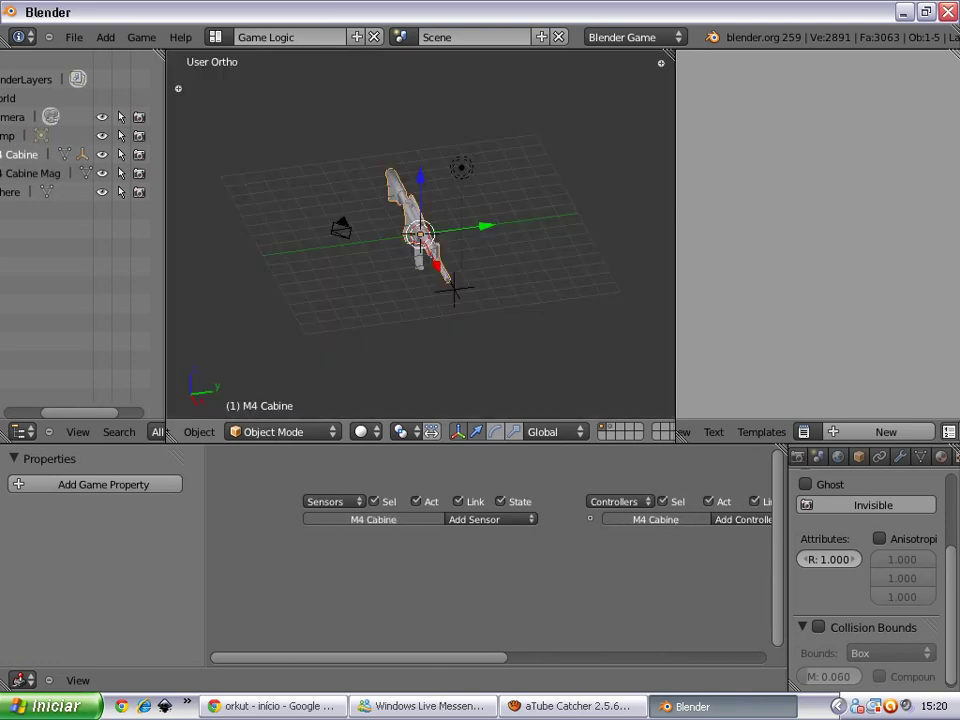
key(2)
scroll(420, 240, up, 2)
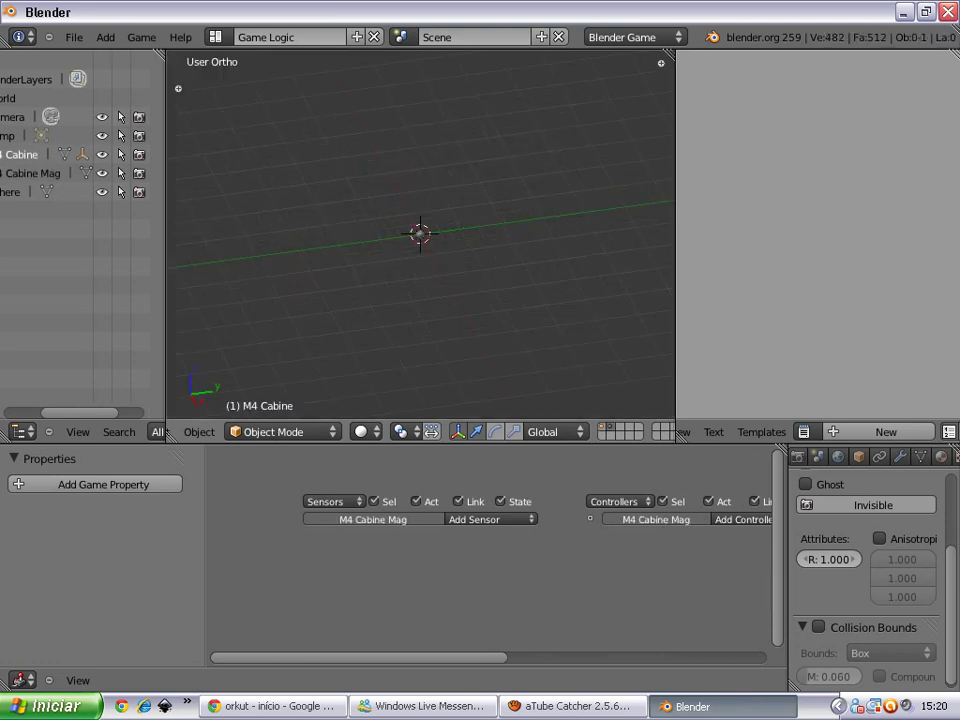
- Select the Sphere and scale it up in two passes
right_click(425, 238)
key(s)
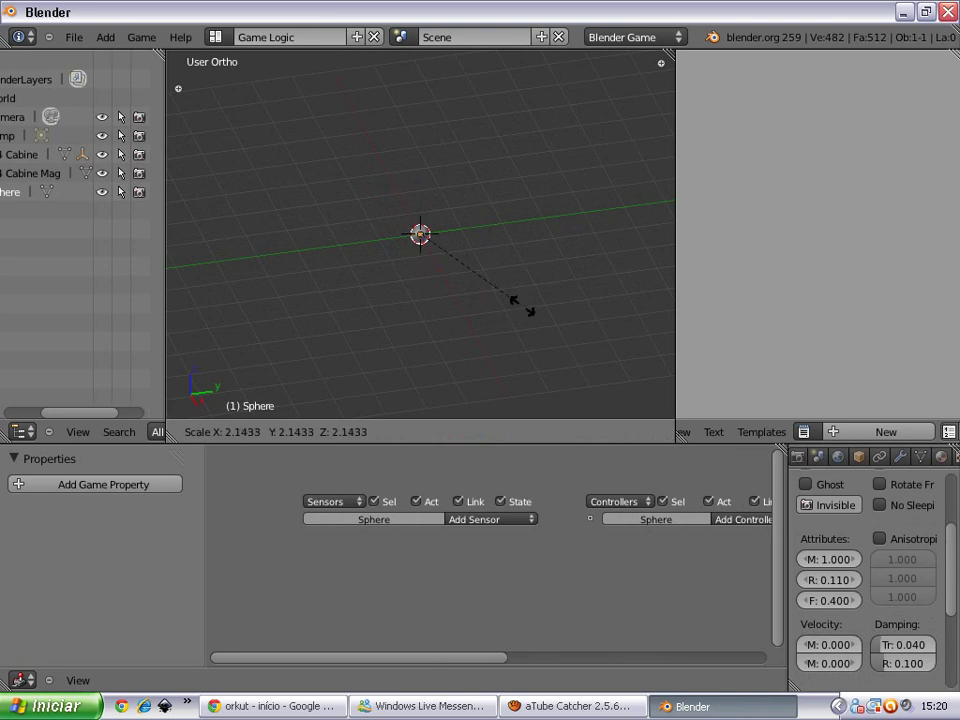
click(549, 330)
key(s)
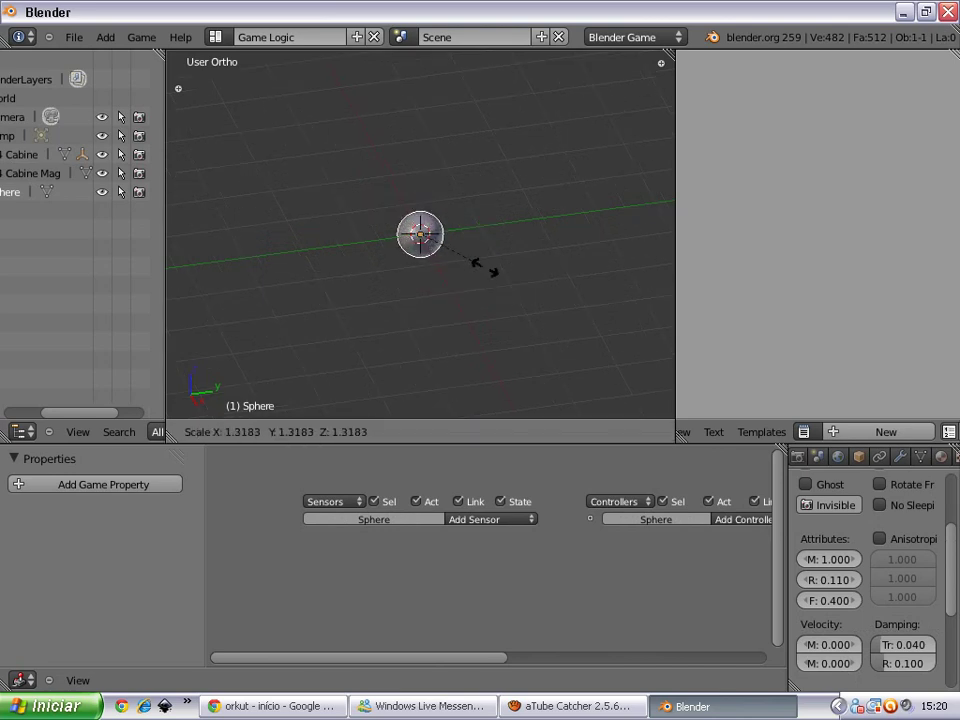
click(476, 265)
- Raise the Sphere's physics radius from 0.110 to 0.390
key(alt+z)
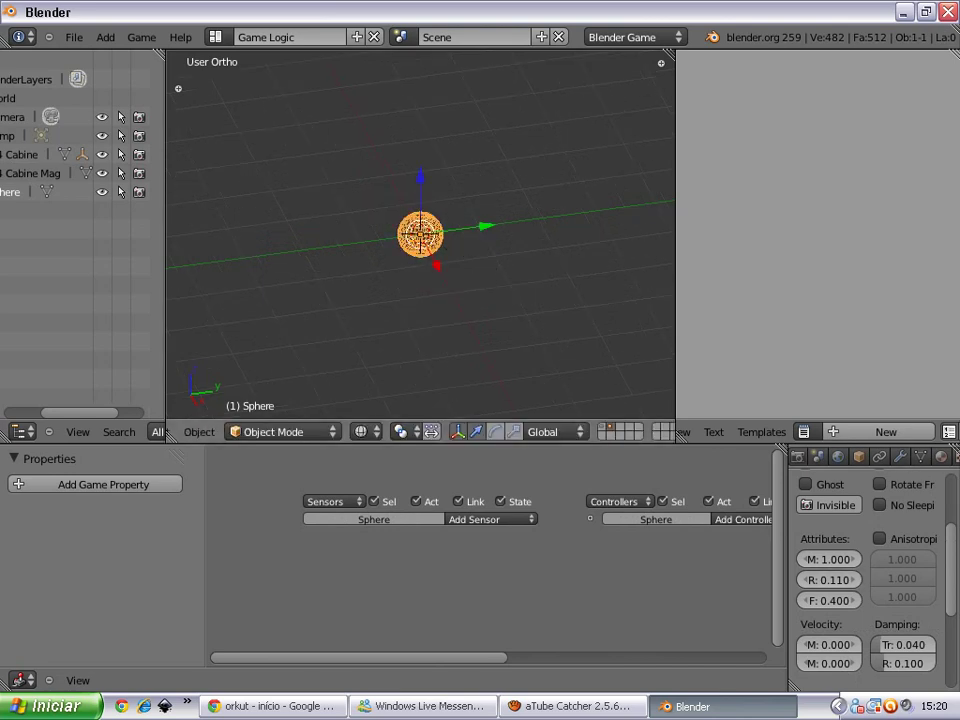
mouse_move(829, 580)
mouse_down()
mouse_move(860, 580)
mouse_move(830, 580)
mouse_up()
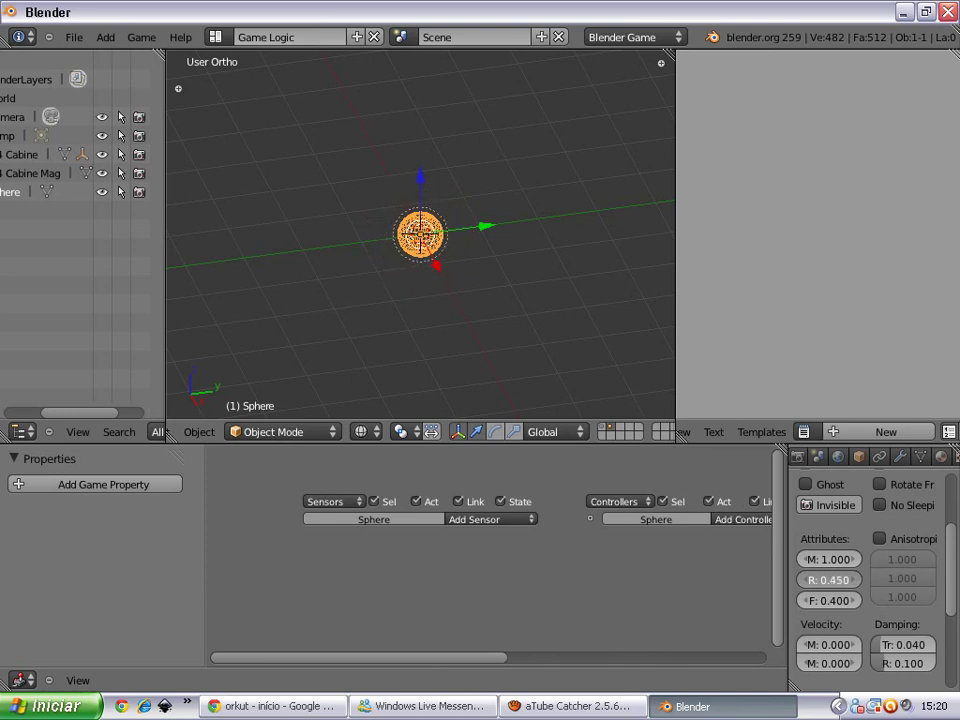
key(alt+z)
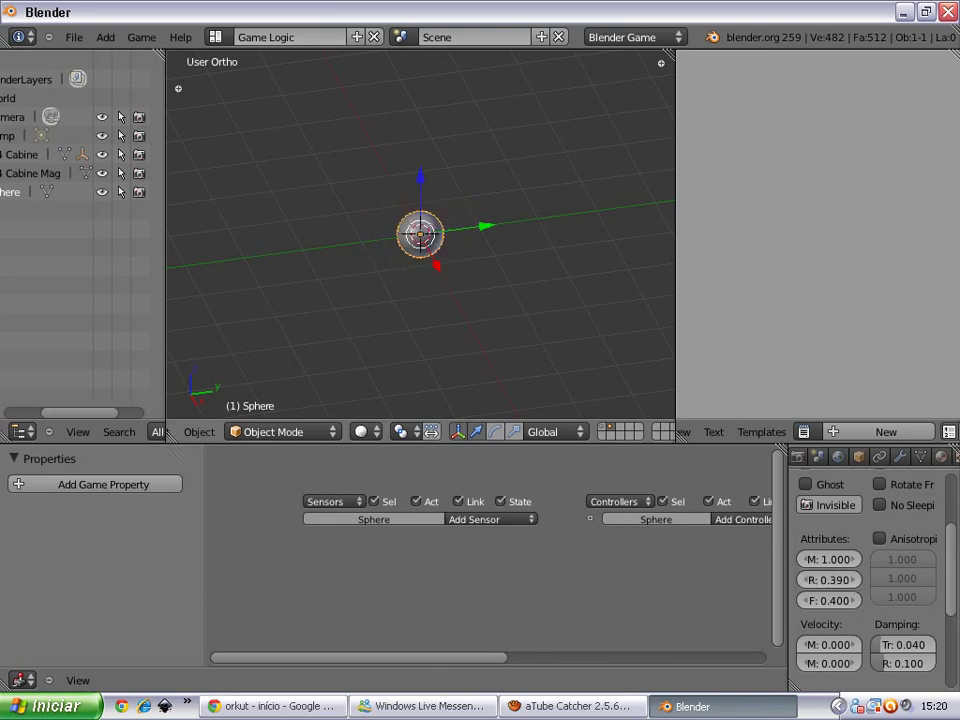
key(KP_Divide)
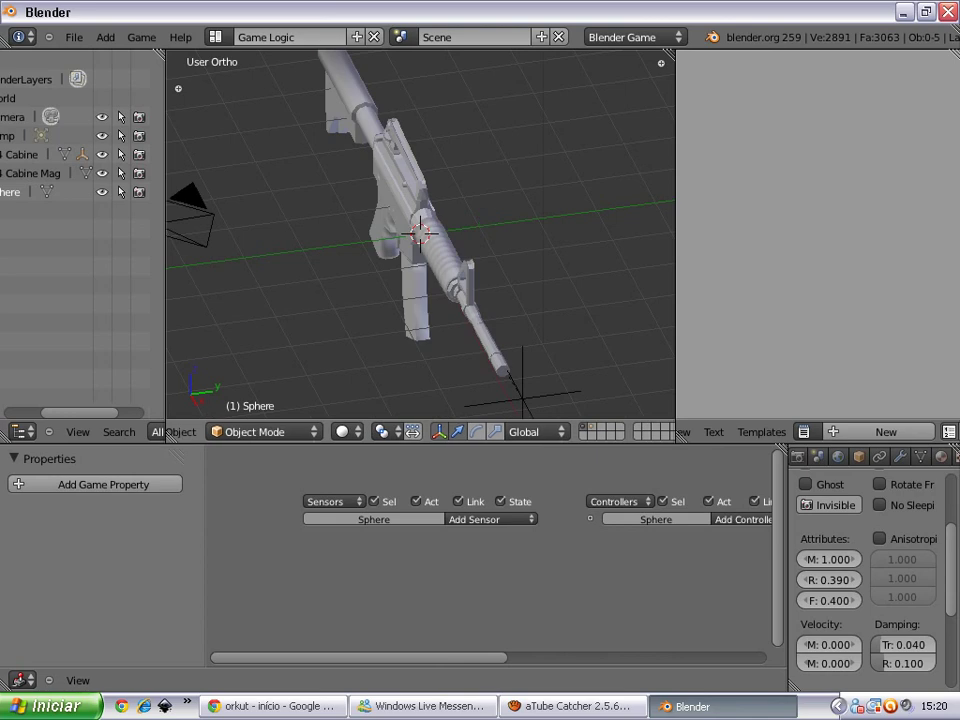
key(p)
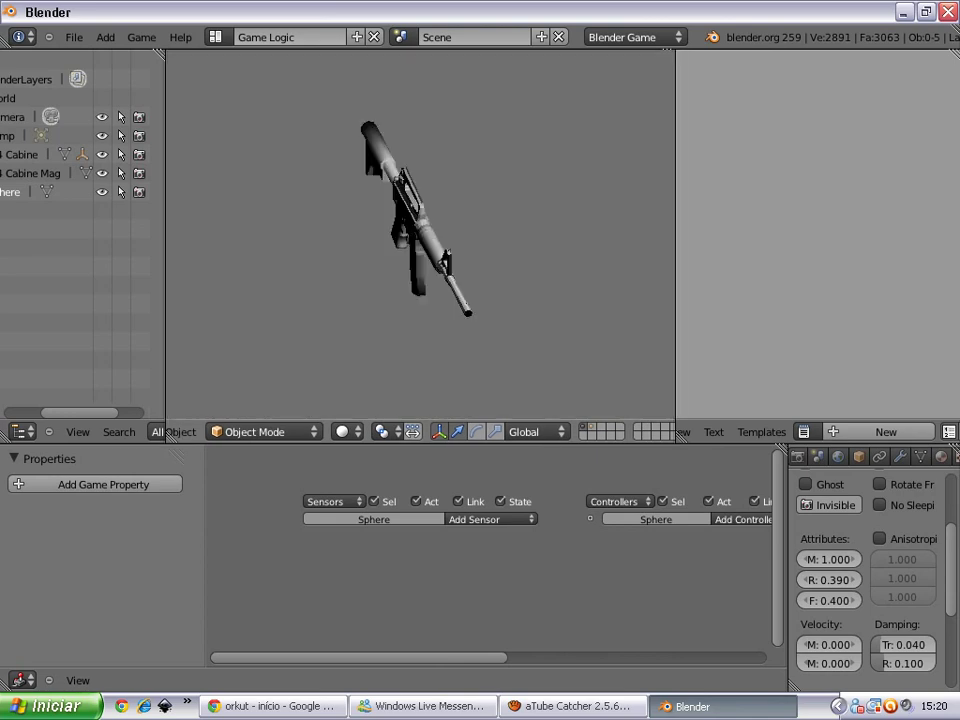
key(Escape)
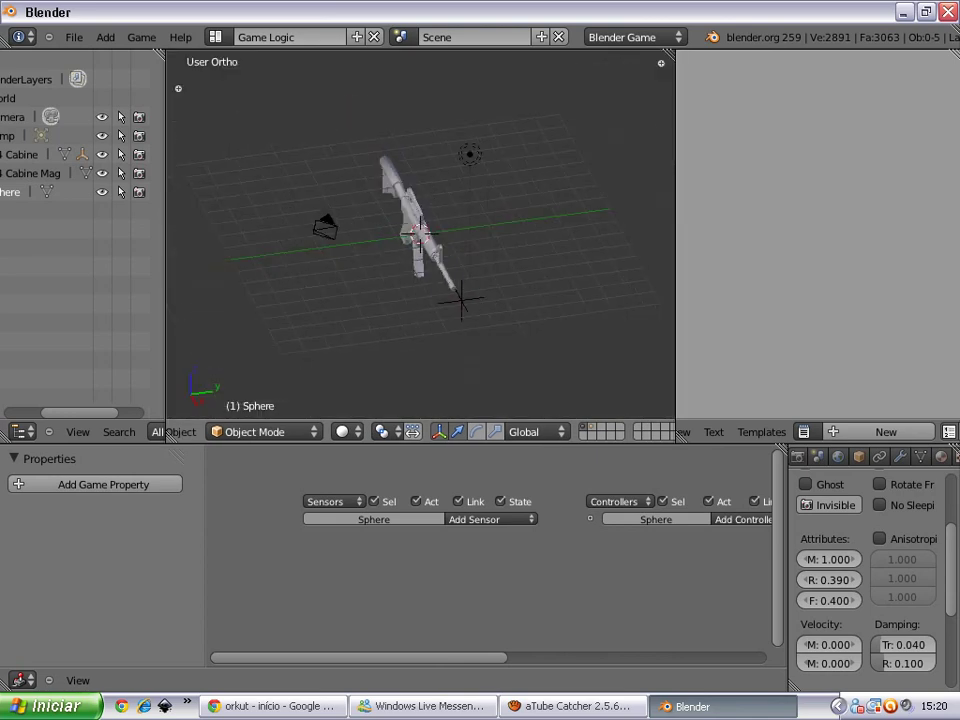
key(p)
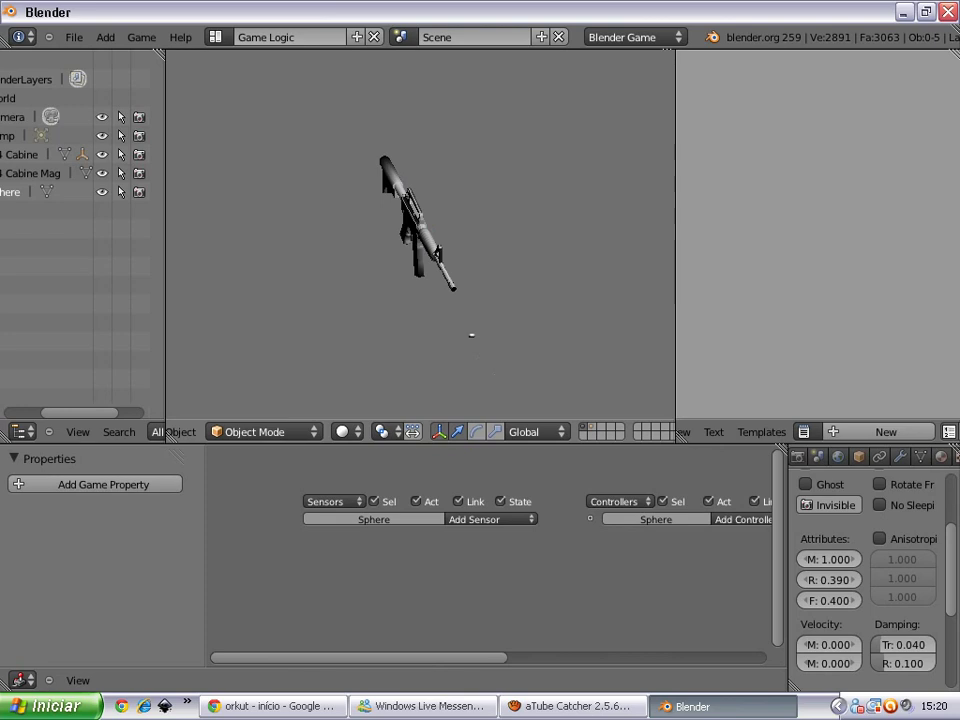
key(Escape)
scroll(420, 235, down, 2)
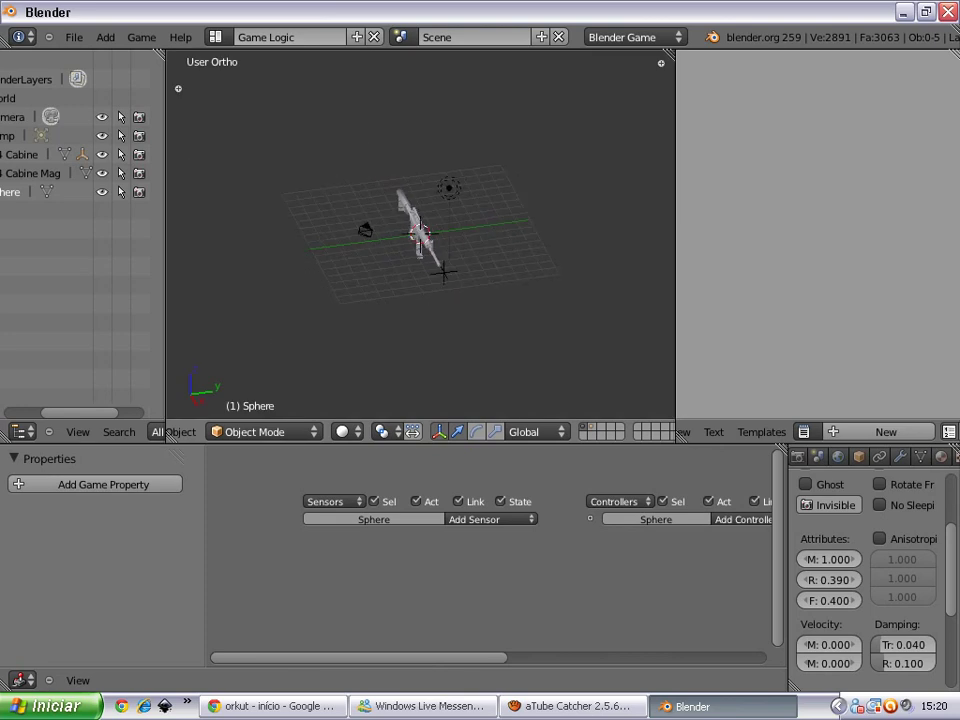
key(p)
key(Escape)
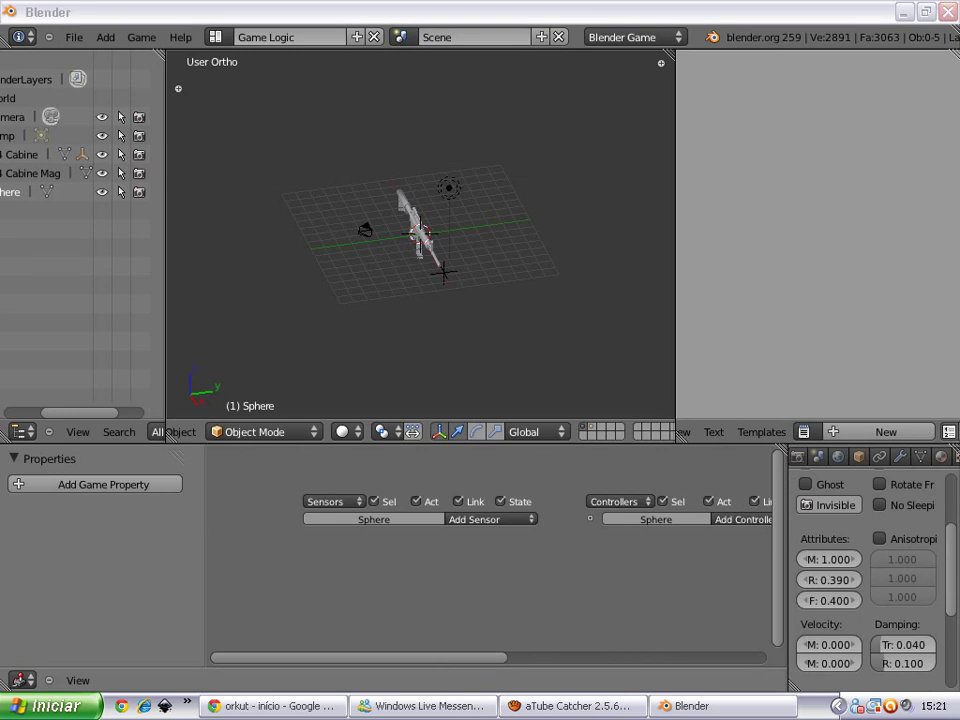
- Select the Empty and test-run the game
click(82, 154)
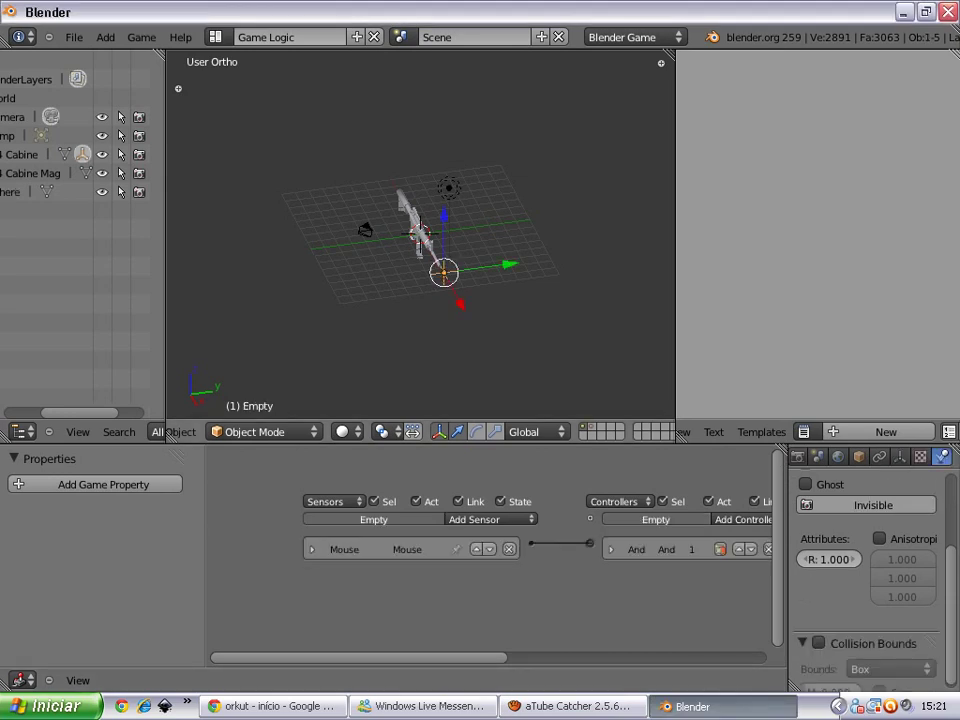
key(p)
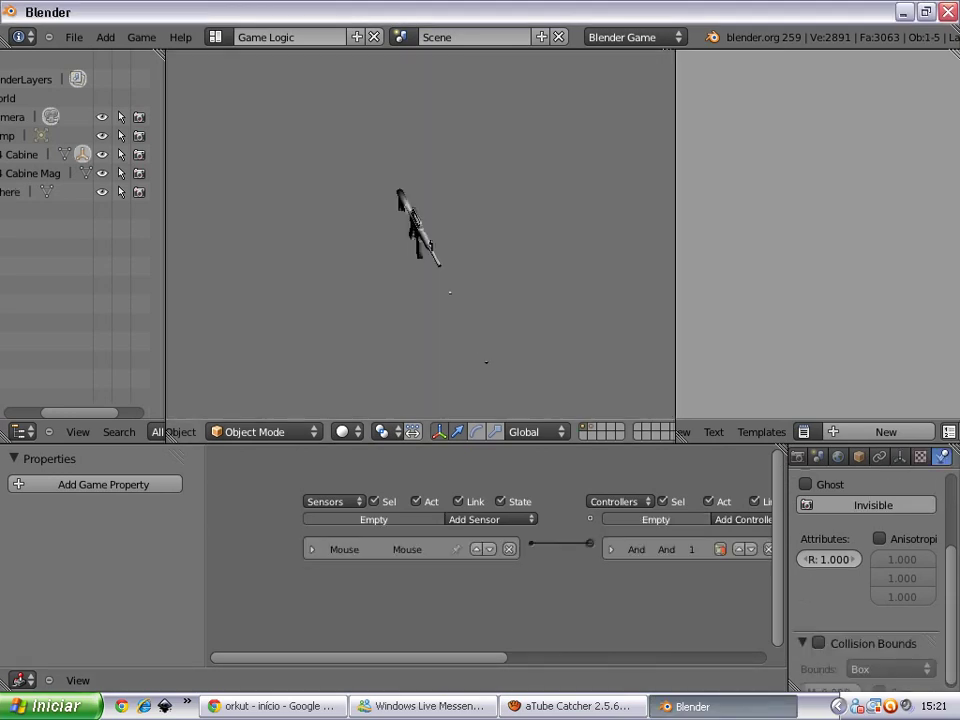
key(Escape)
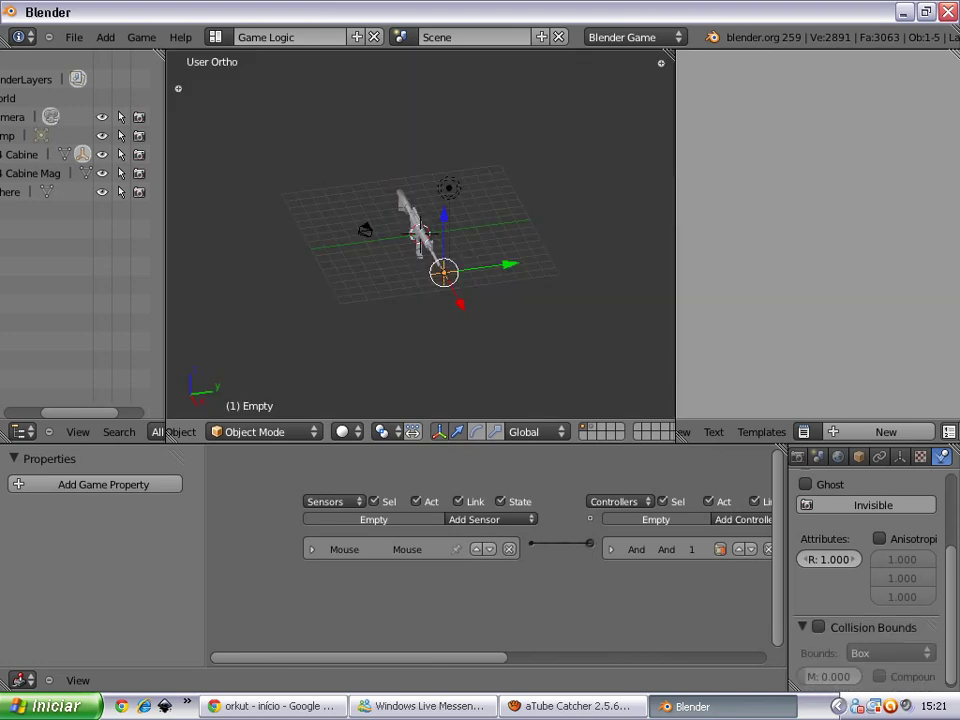
- Change the Edit Object actuator's Time from 5 to 10
drag(358, 657, 574, 657)
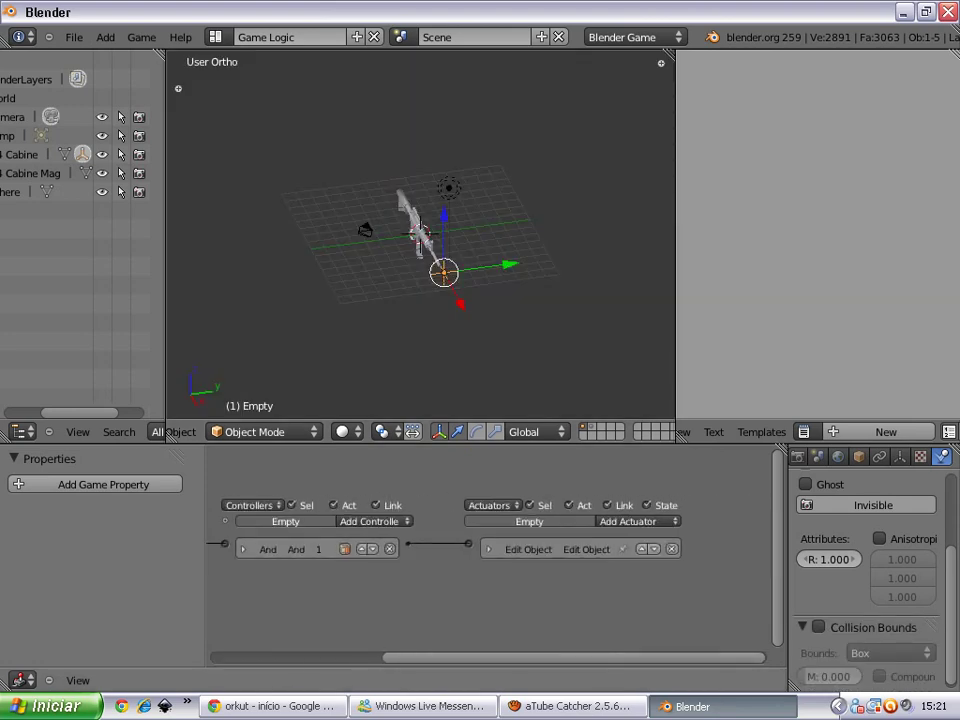
click(489, 549)
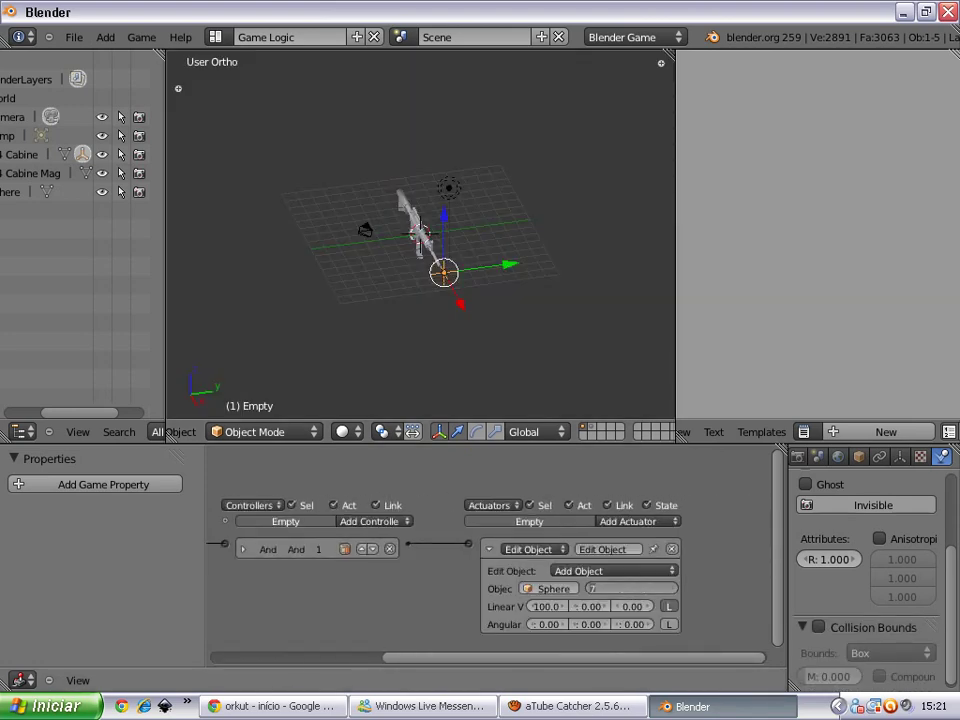
click(631, 589)
text(7)
key(BackSpace)
text(10)
key(Return)
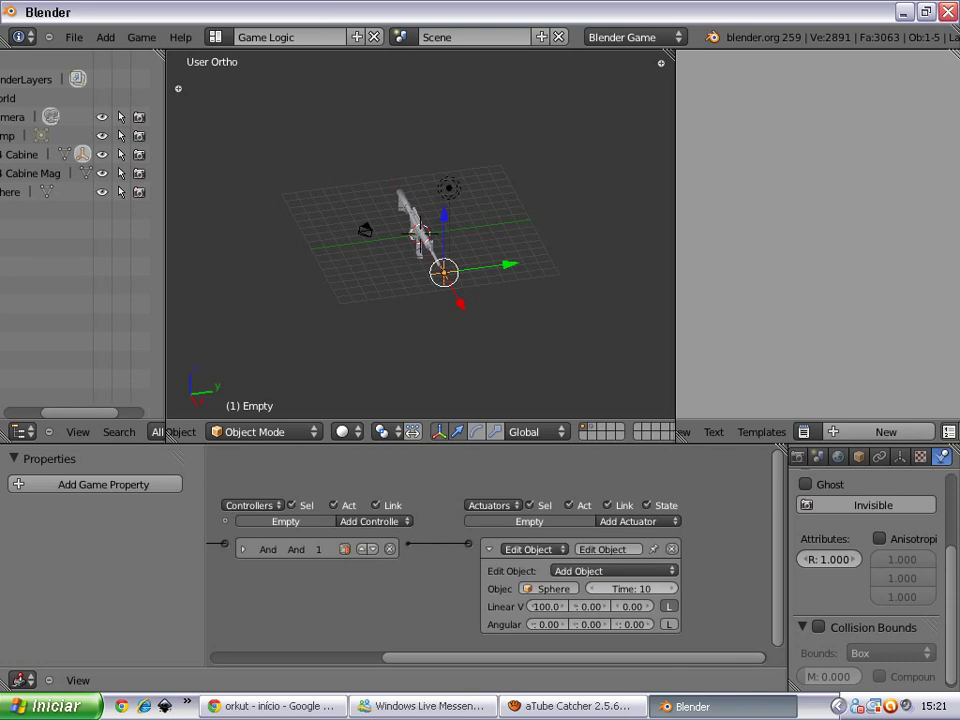
click(489, 549)
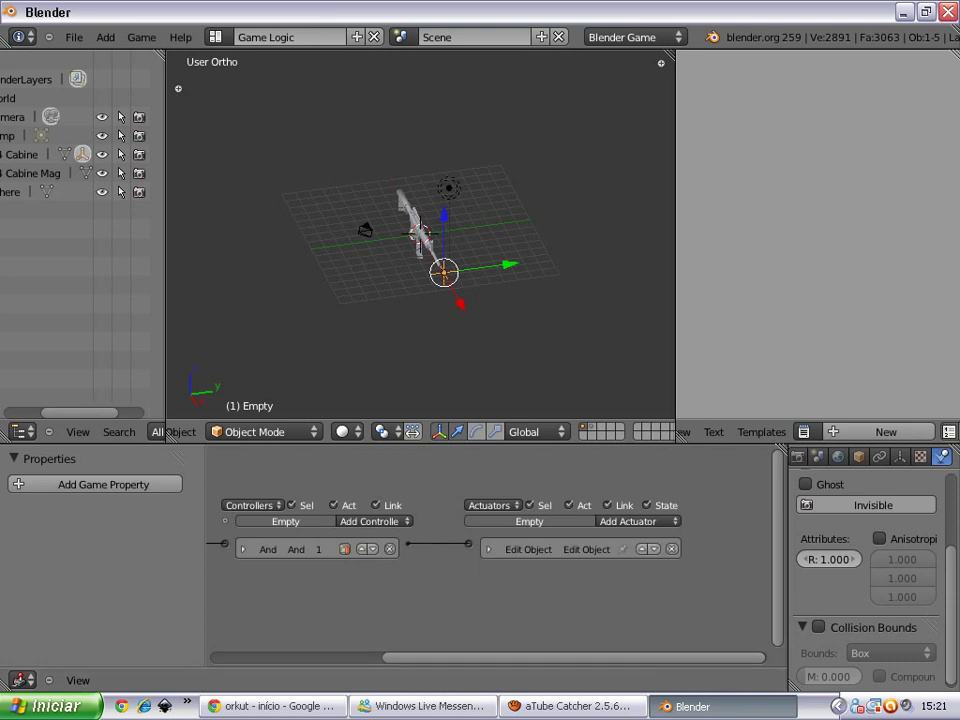
- Test-run the game again to check the longer-lived bullets
middle_drag(300, 590, 646, 590)
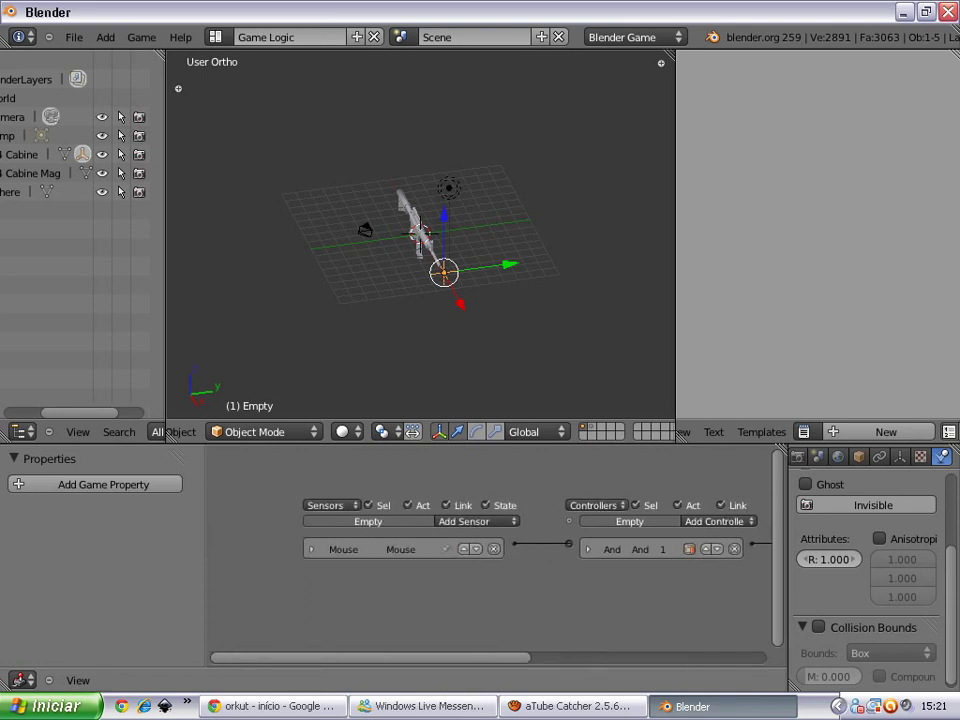
scroll(420, 431, up, 3)
key(p)
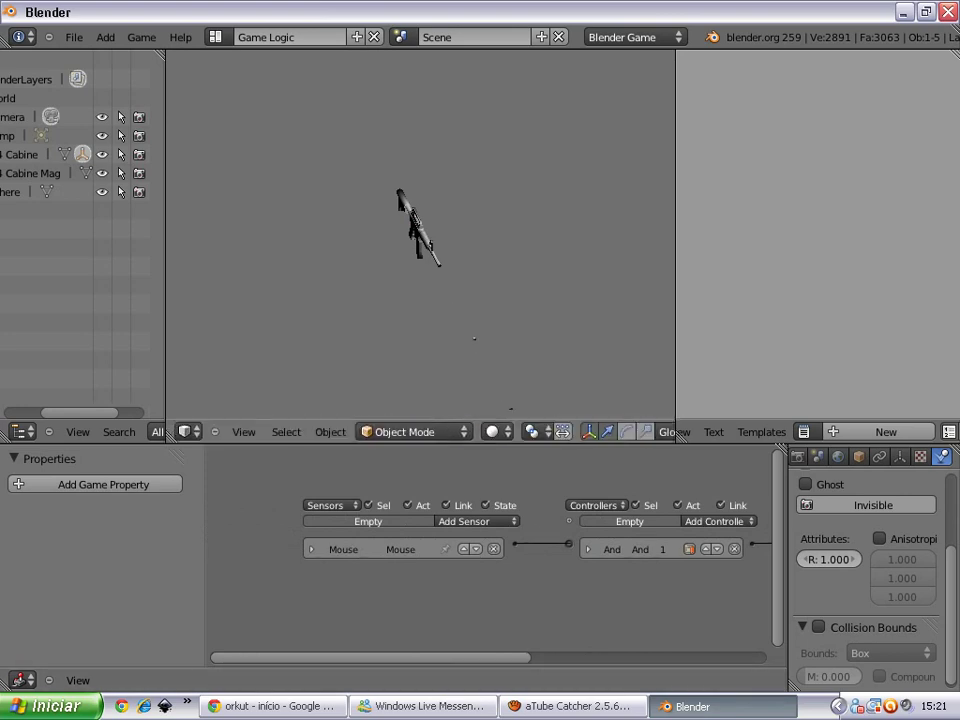
key(Escape)
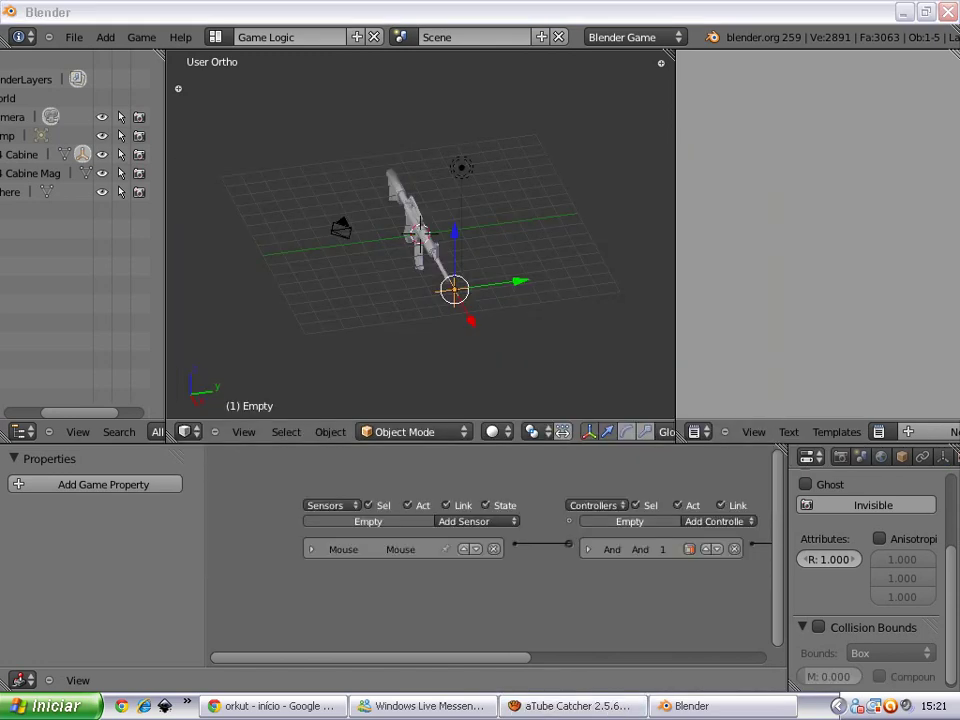
- Switch to an empty scene layer and look at it from the top view
scroll(420, 431, down, 2)
scroll(420, 431, down, 2)
scroll(420, 431, down, 2)
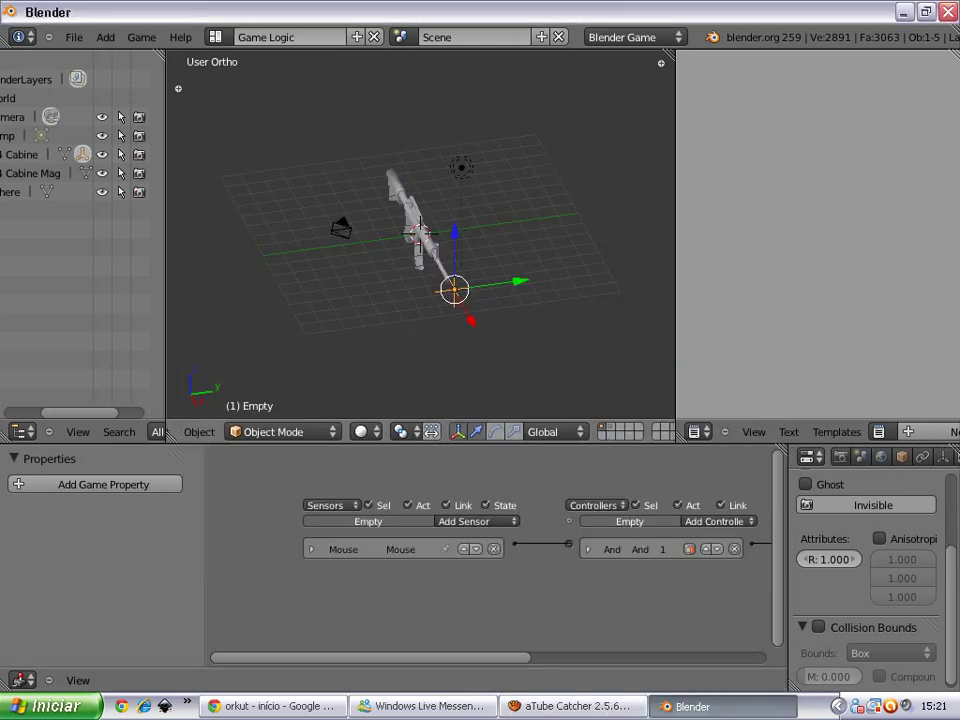
click(612, 428)
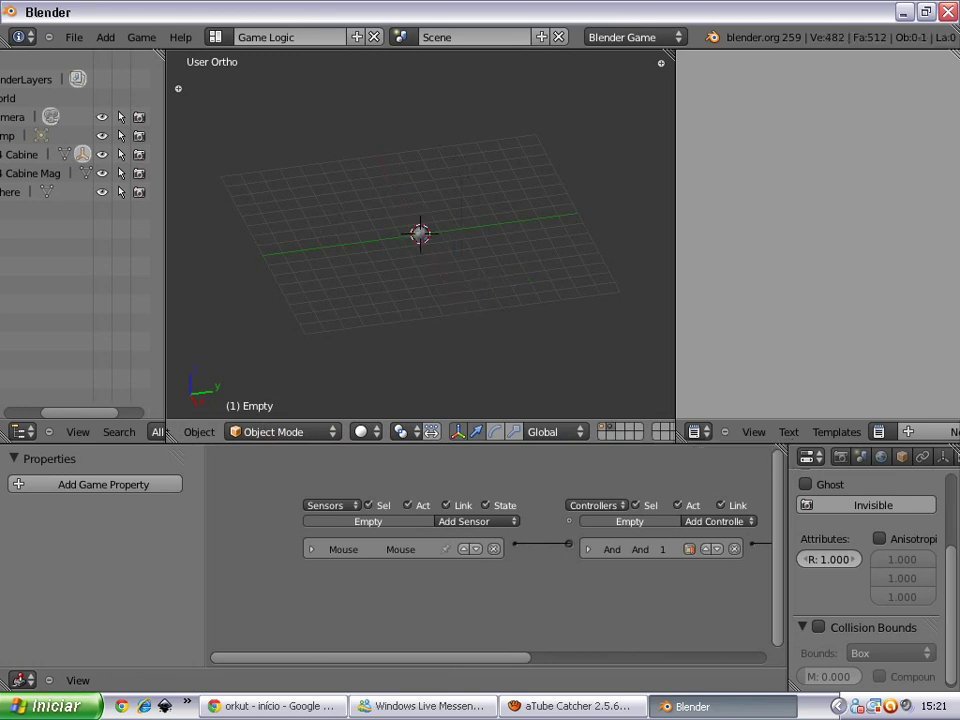
mouse_move(420, 300)
middle_down()
mouse_move(460, 300)
mouse_move(450, 310)
middle_up()
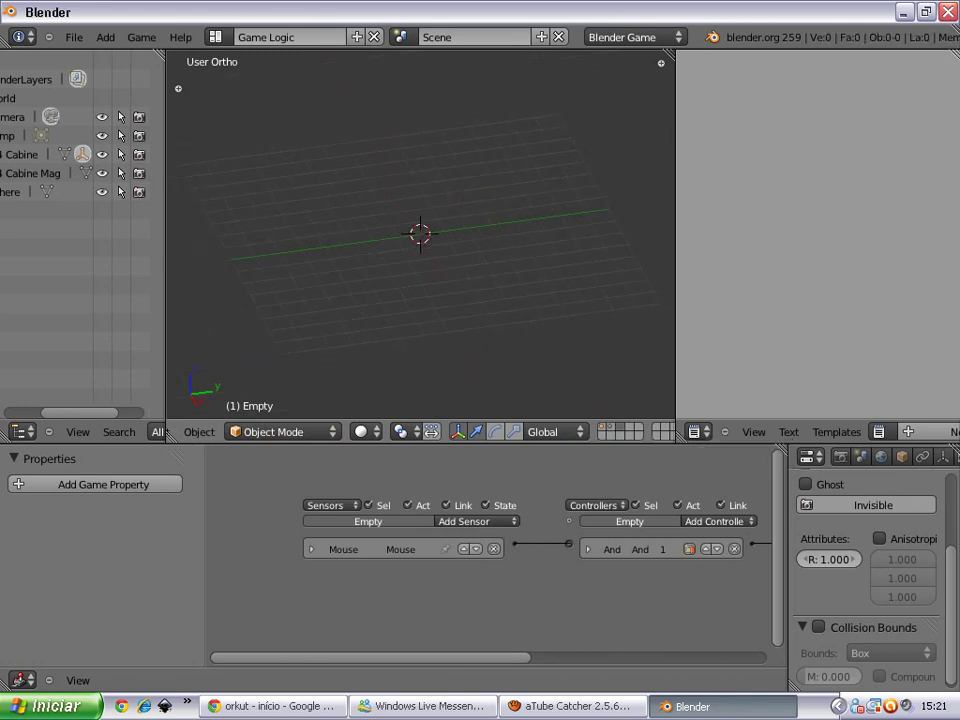
key(KP_7)
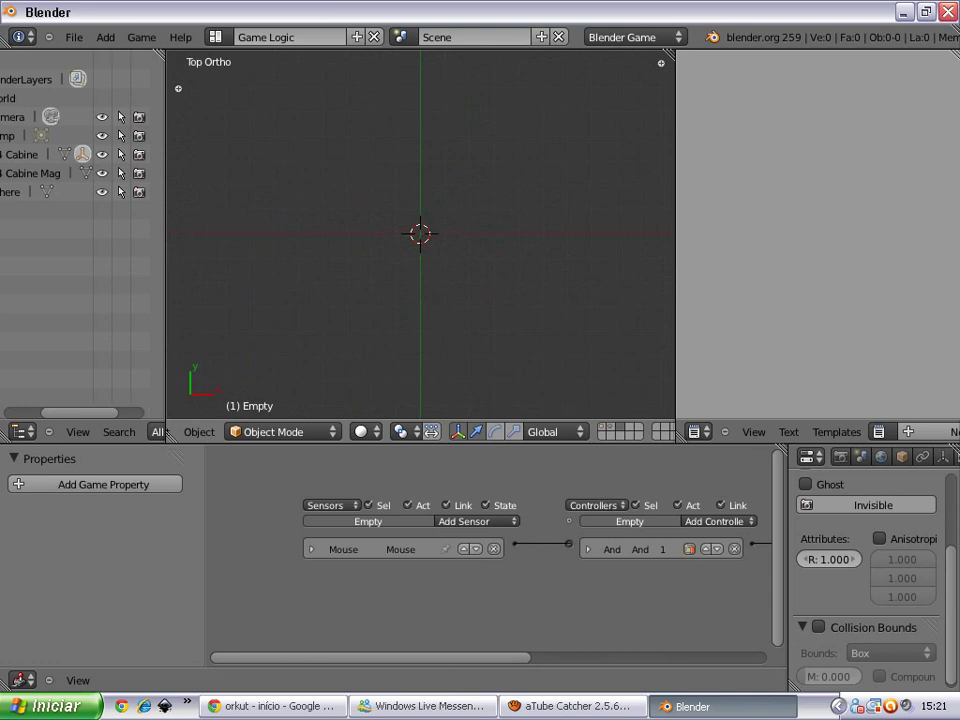
- Add a Plane through the 'add plane' search and scale it up twice
key(space)
text(add)
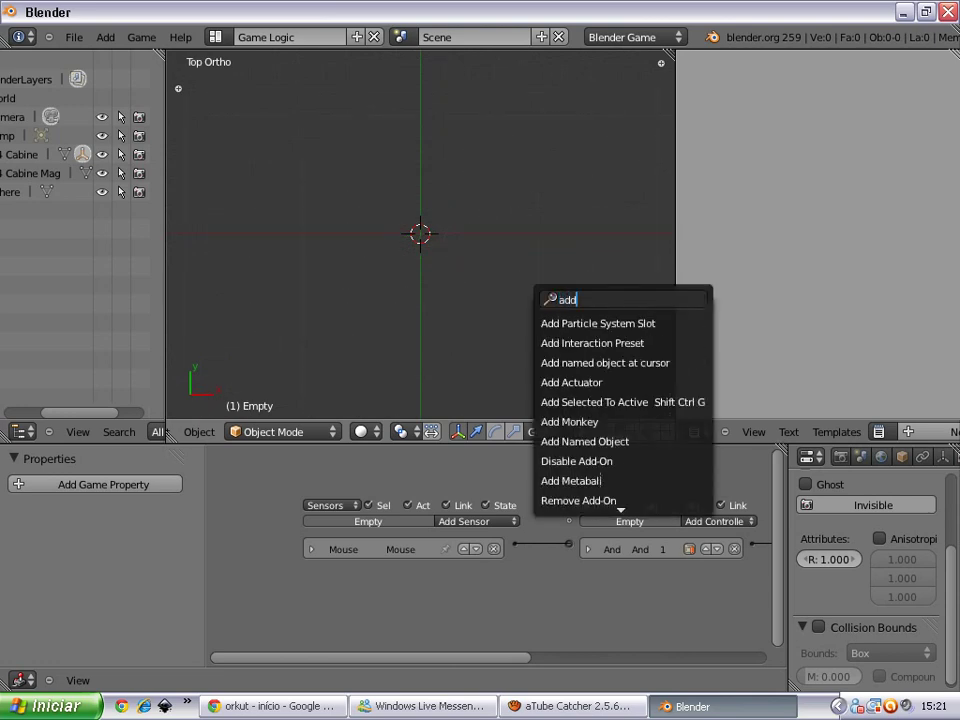
text( pla)
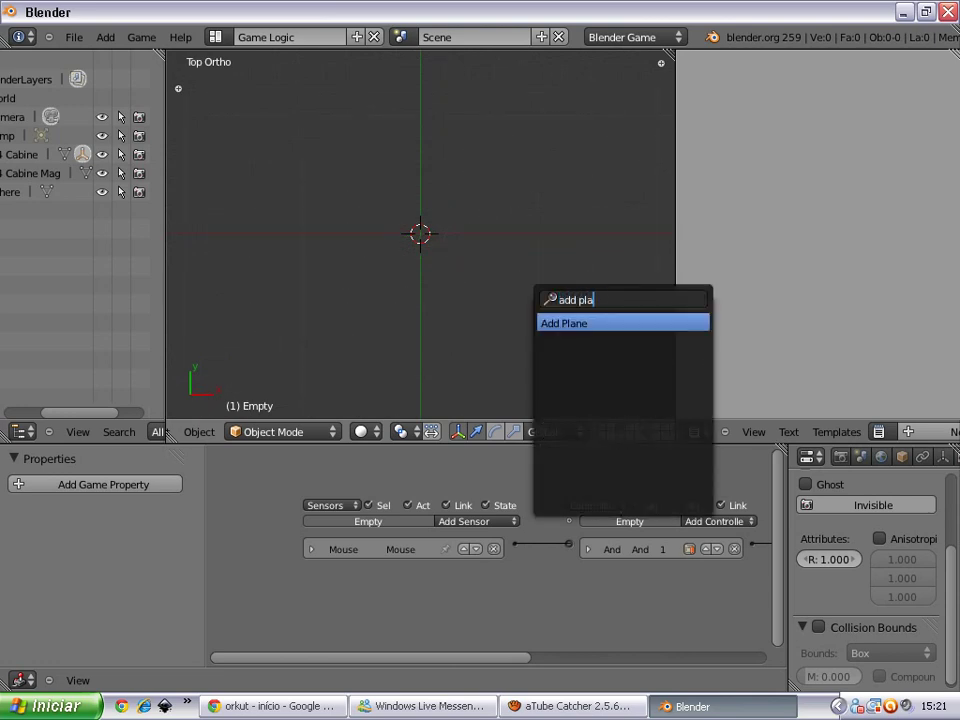
text(ne)
key(Return)
key(shift+a)
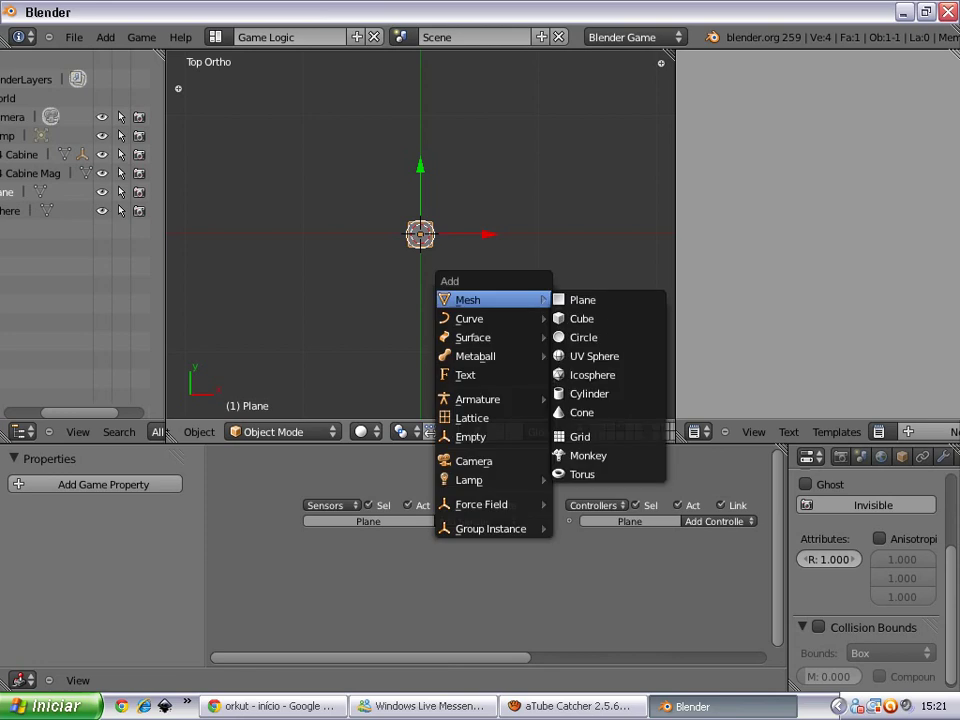
key(Escape)
key(s)
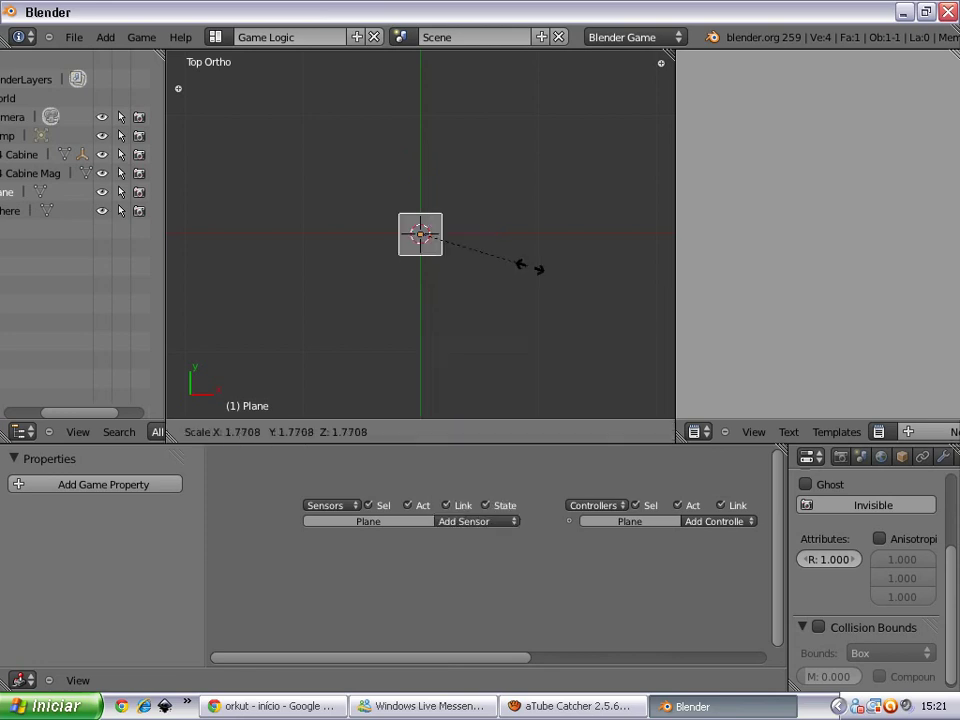
click(540, 270)
key(s)
click(542, 270)
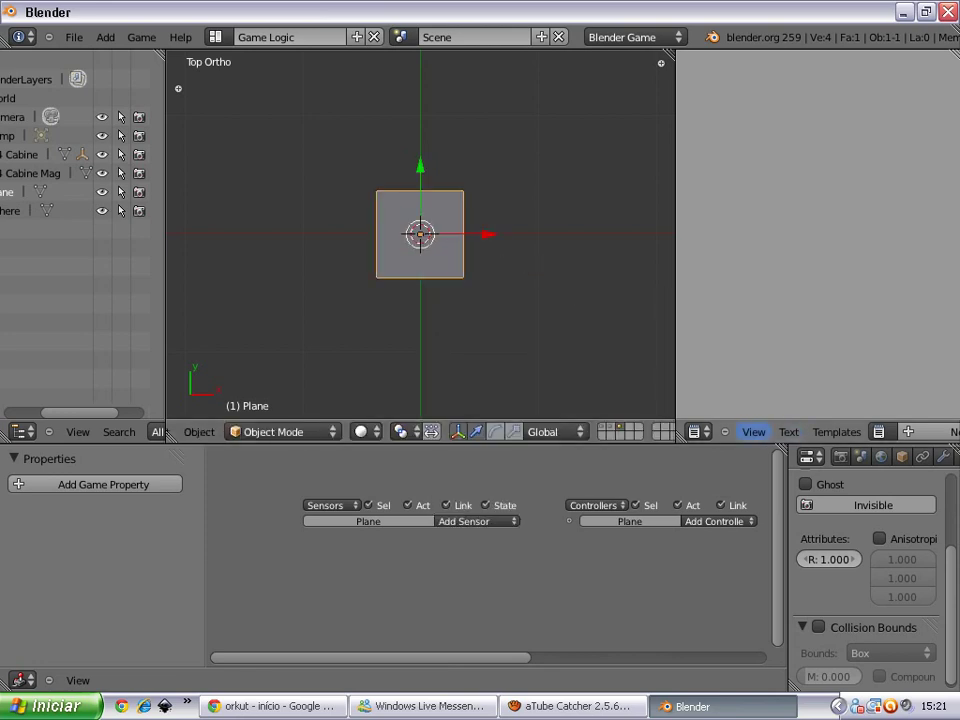
click(697, 431)
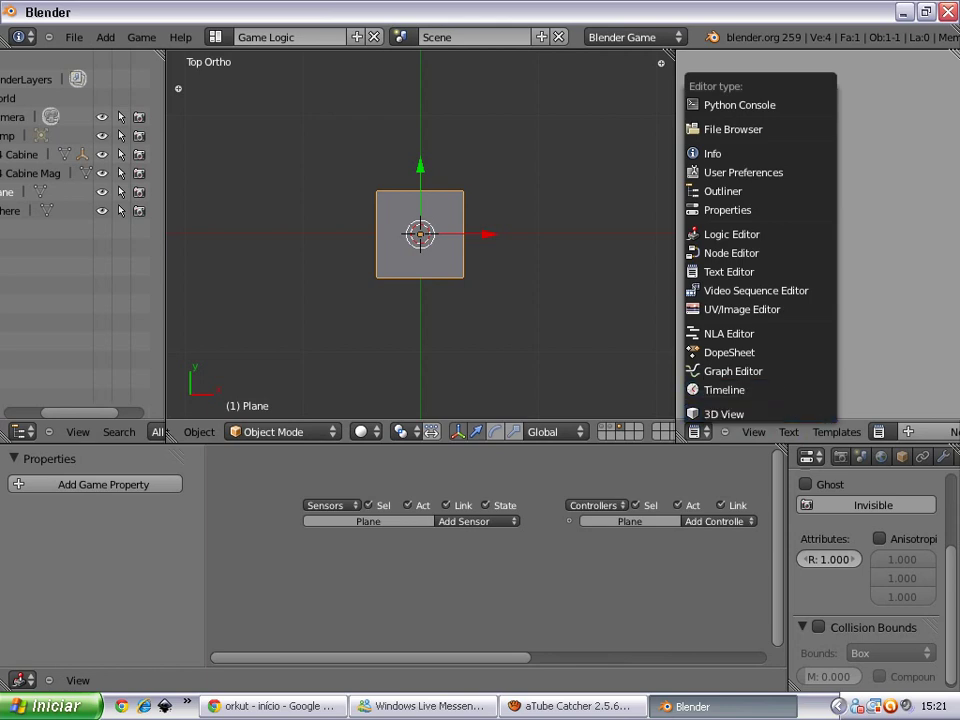
- Turn the right area into the UV/Image Editor and open fonte.tga from Minhas imagens\Texturas
click(742, 309)
click(791, 432)
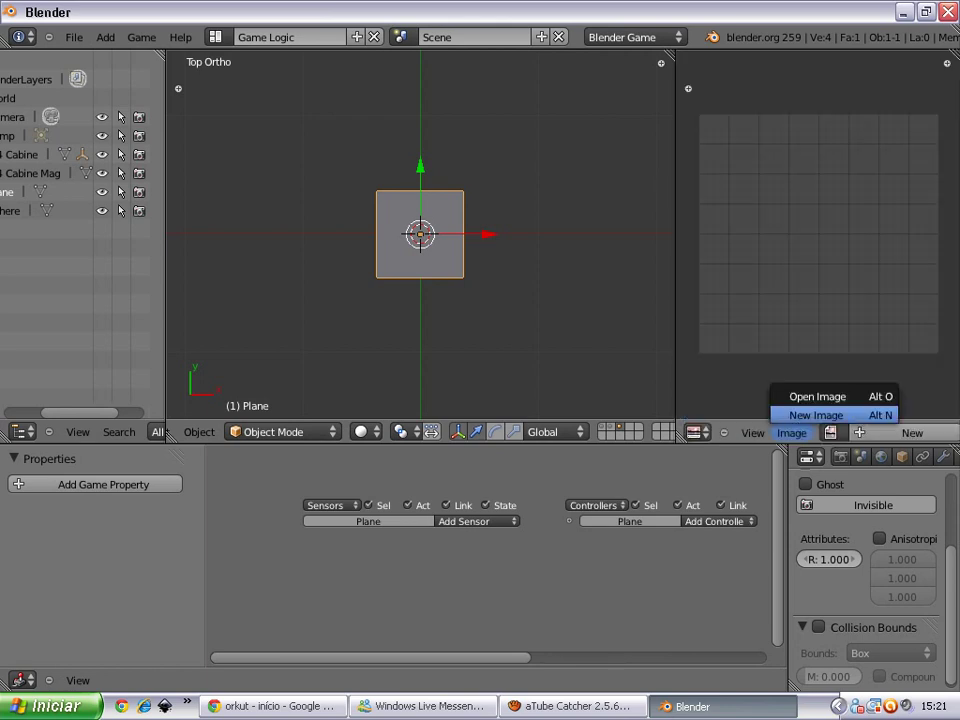
click(814, 394)
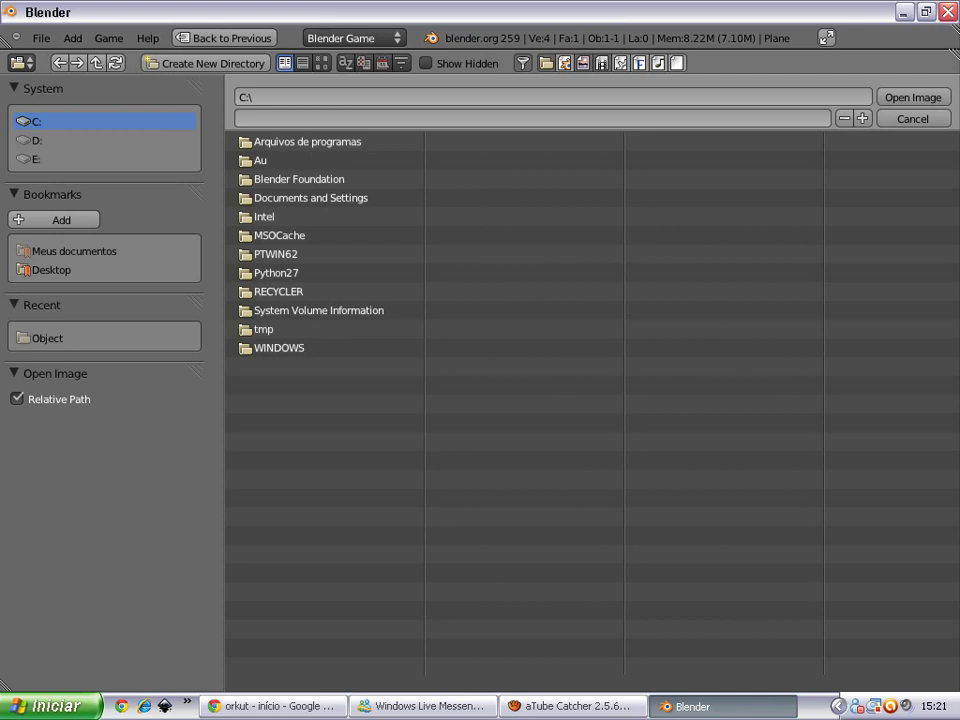
click(51, 269)
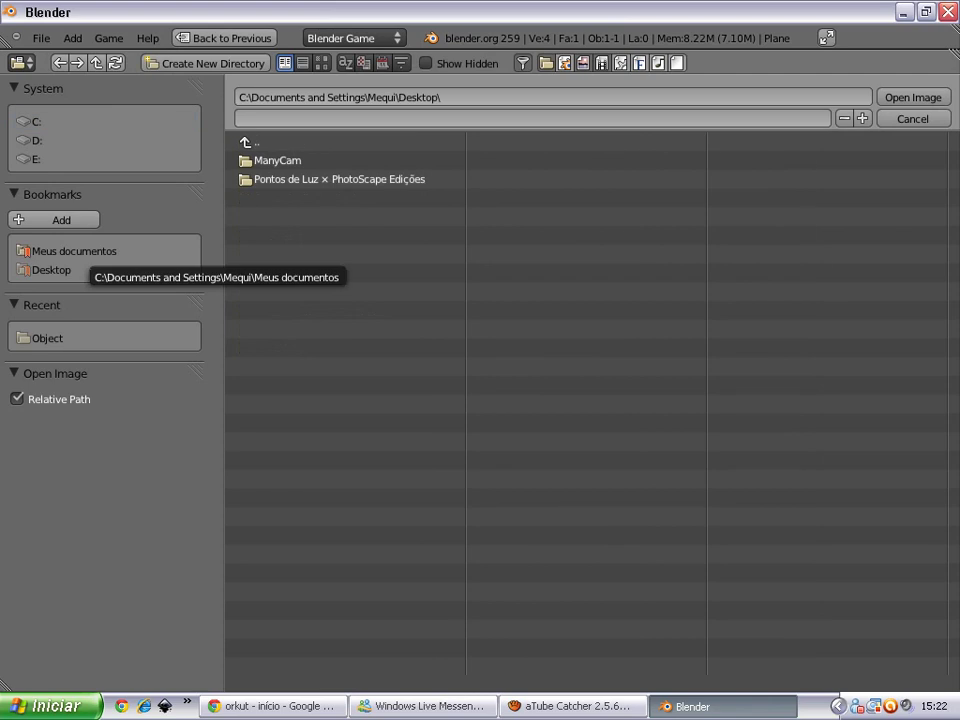
click(70, 251)
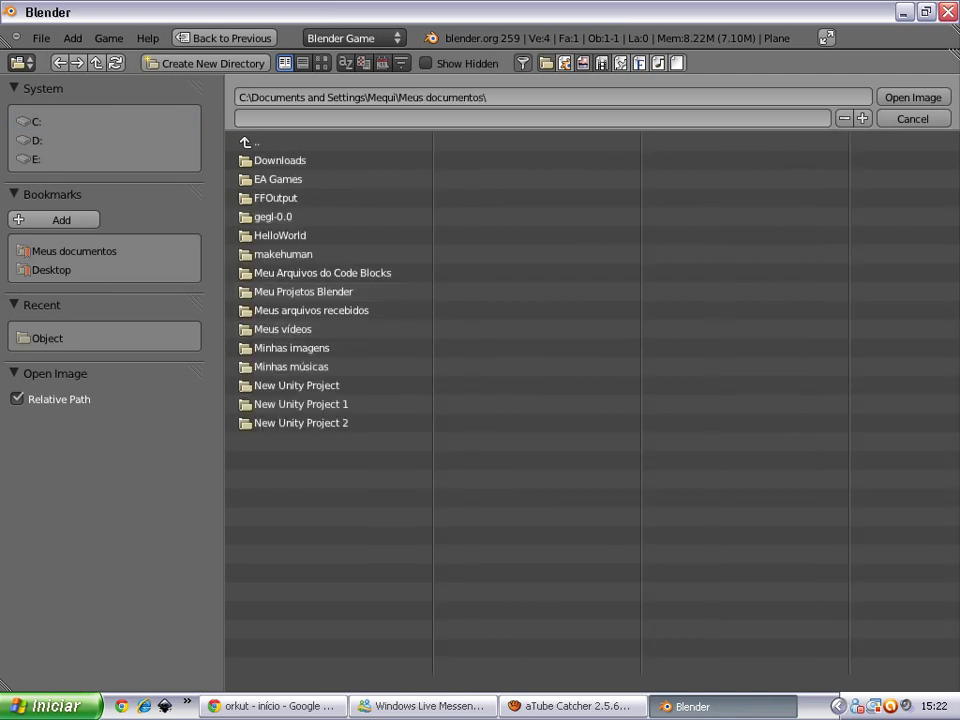
click(51, 269)
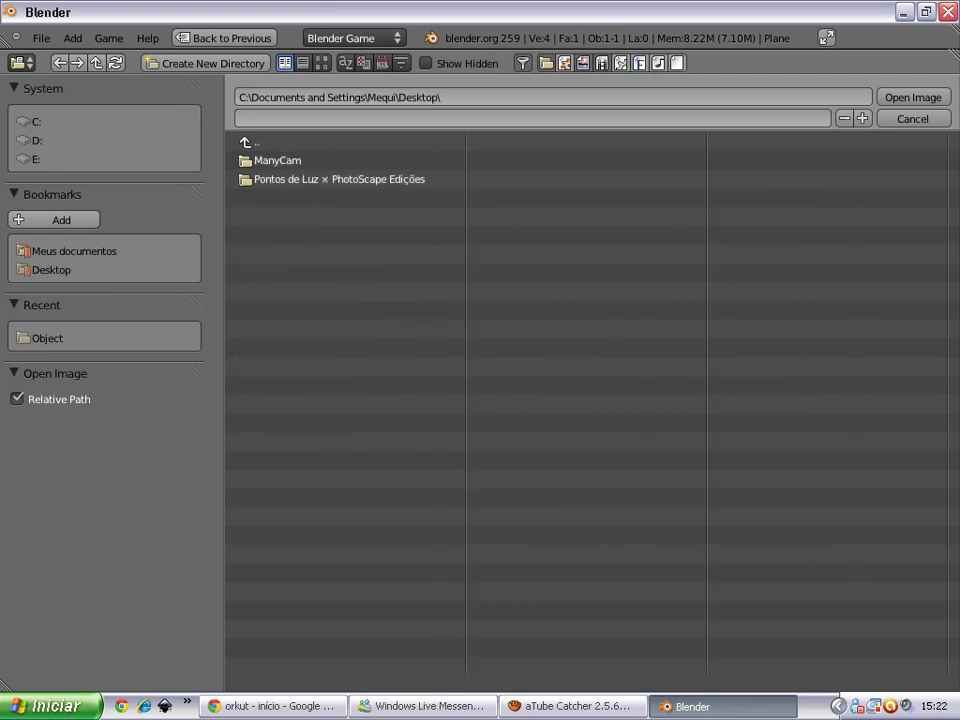
click(70, 251)
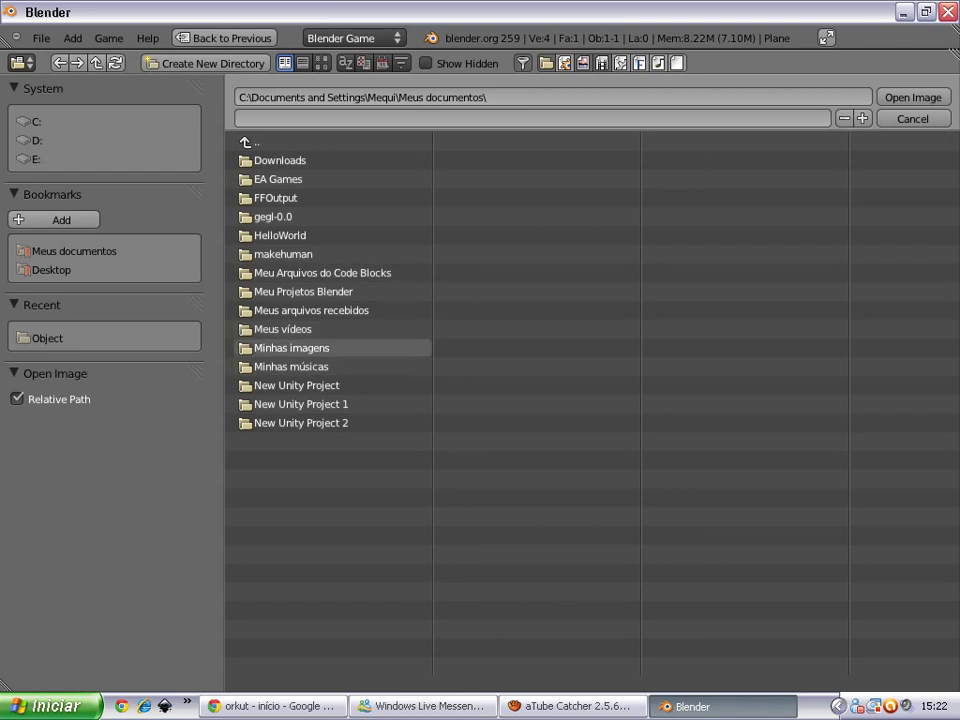
click(291, 348)
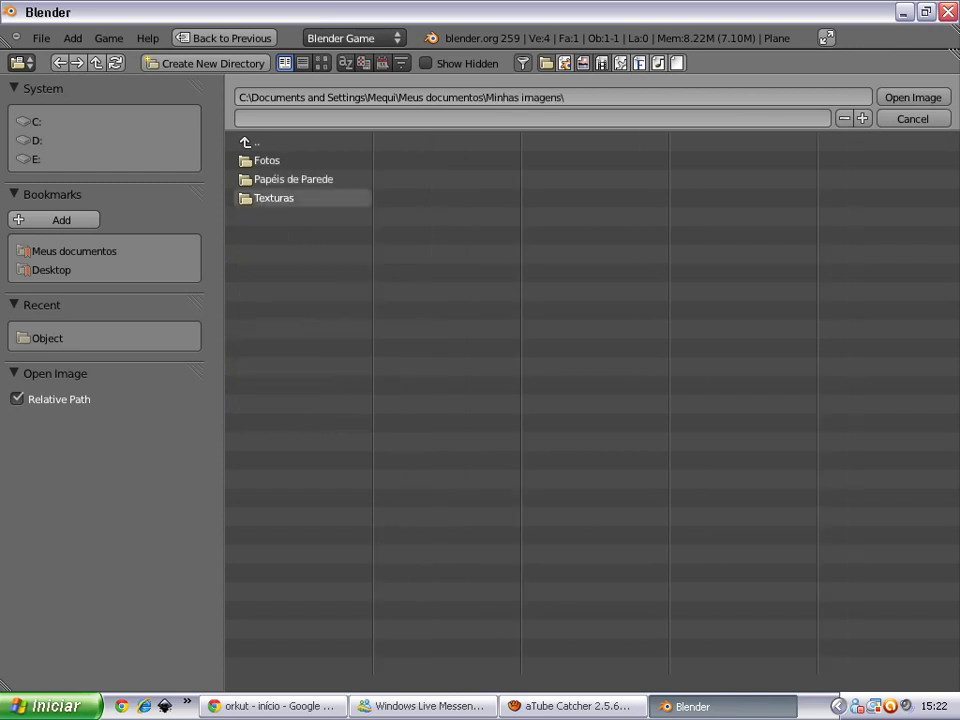
click(274, 198)
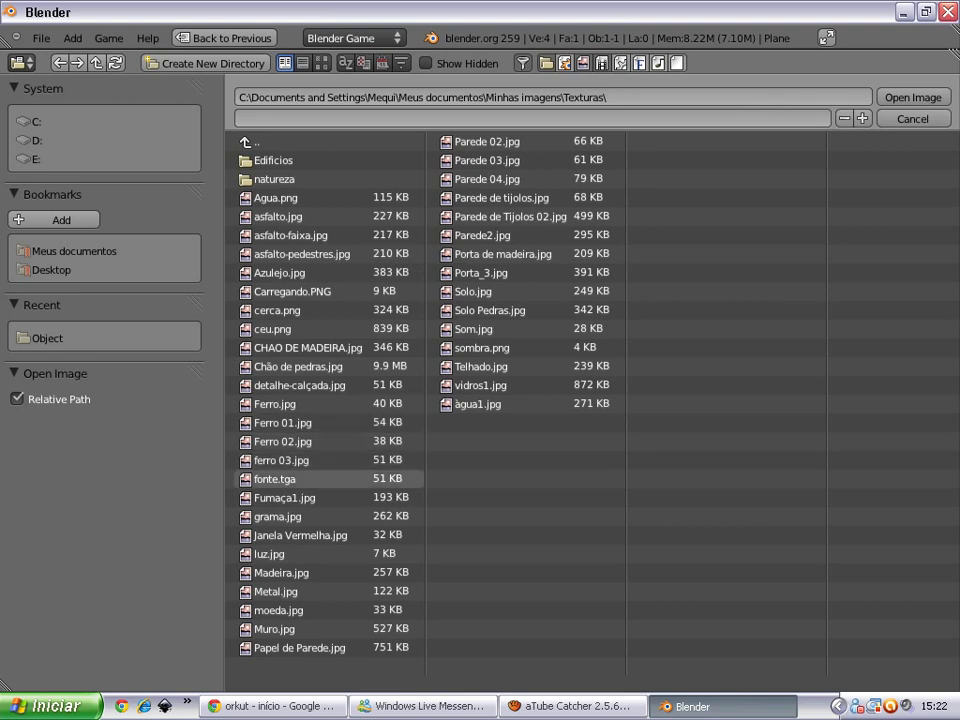
click(275, 479)
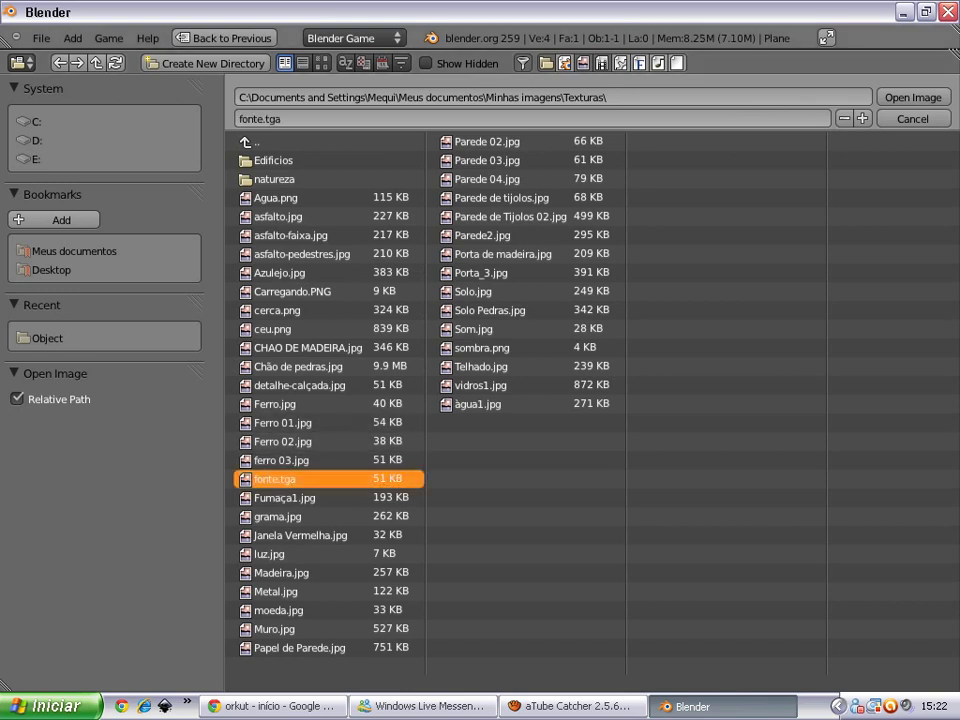
click(275, 479)
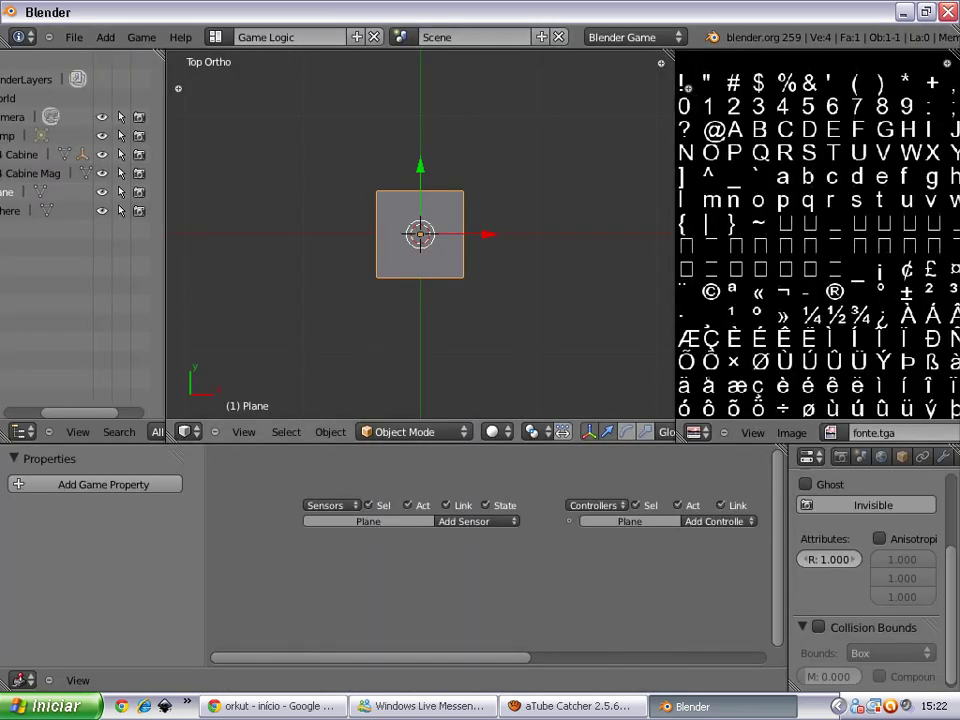
- Switch to Textured shading and unwrap the plane in Edit Mode
click(491, 431)
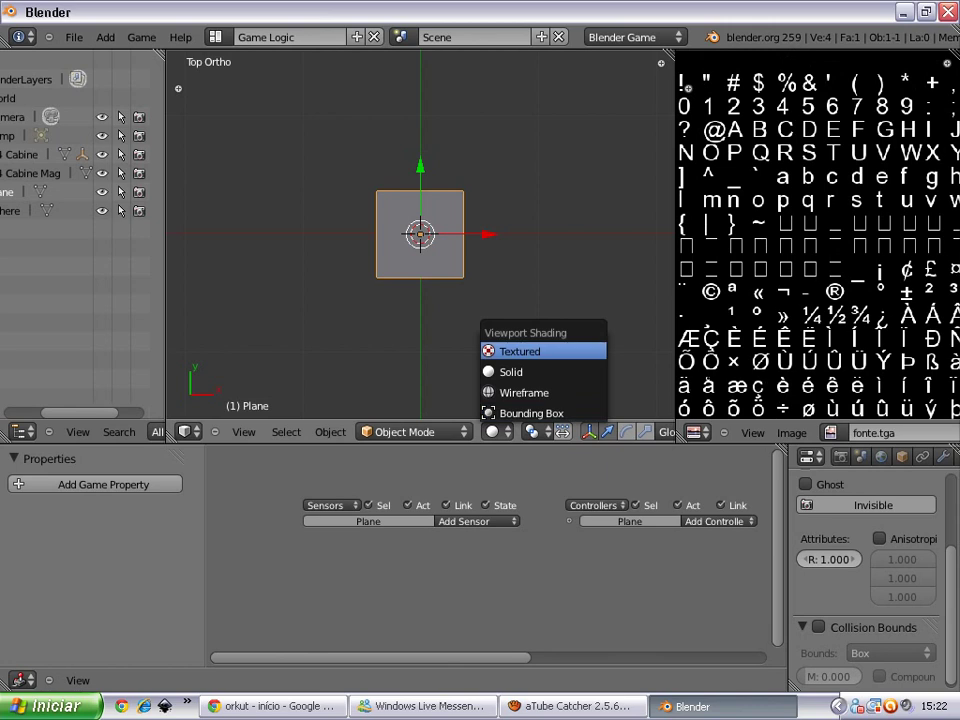
click(525, 349)
key(Tab)
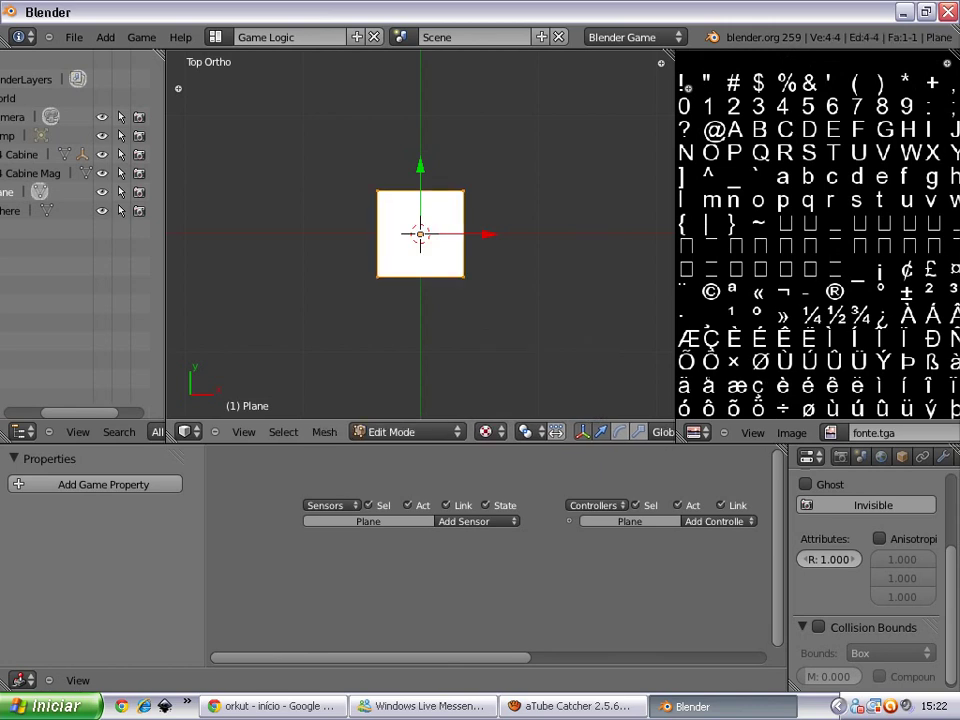
key(u)
key(Return)
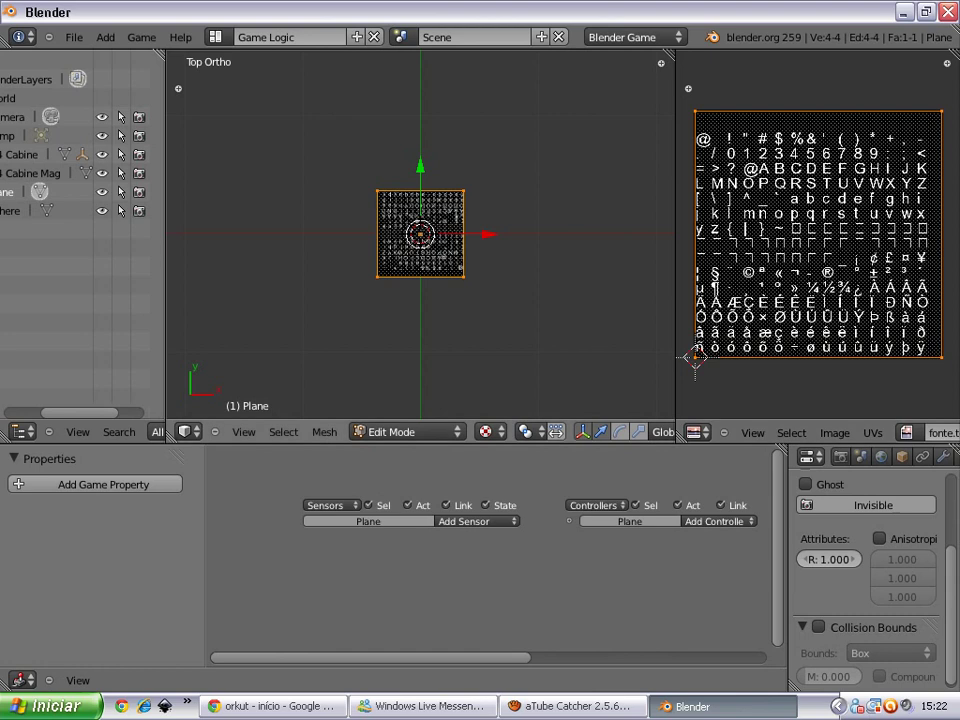
- Rotate the plane's UVs 180° over the font image
key(u)
key(Escape)
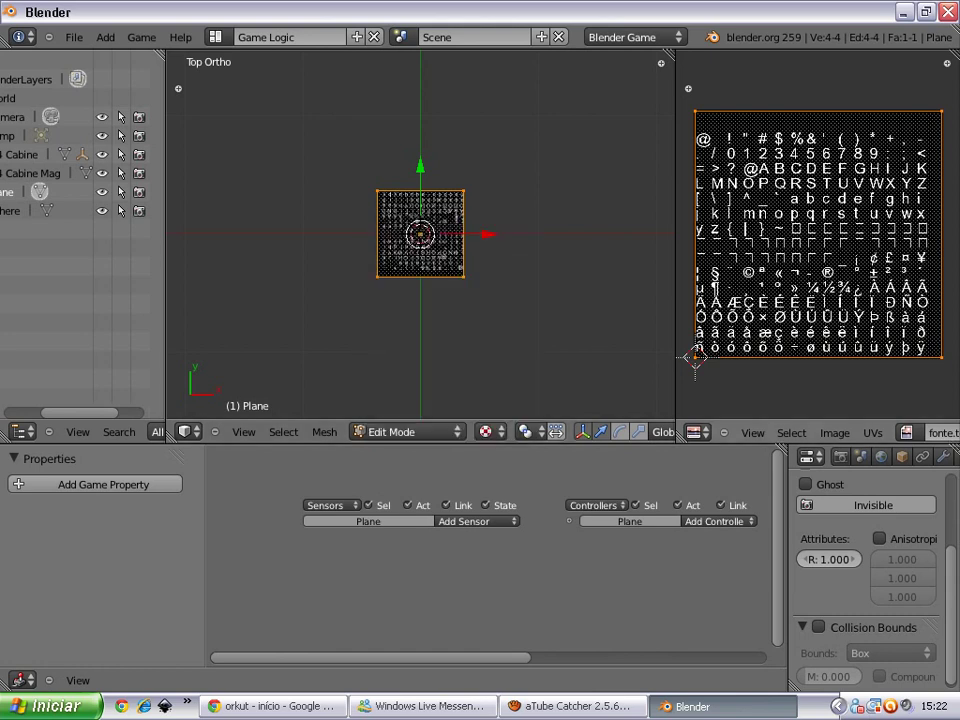
key(r)
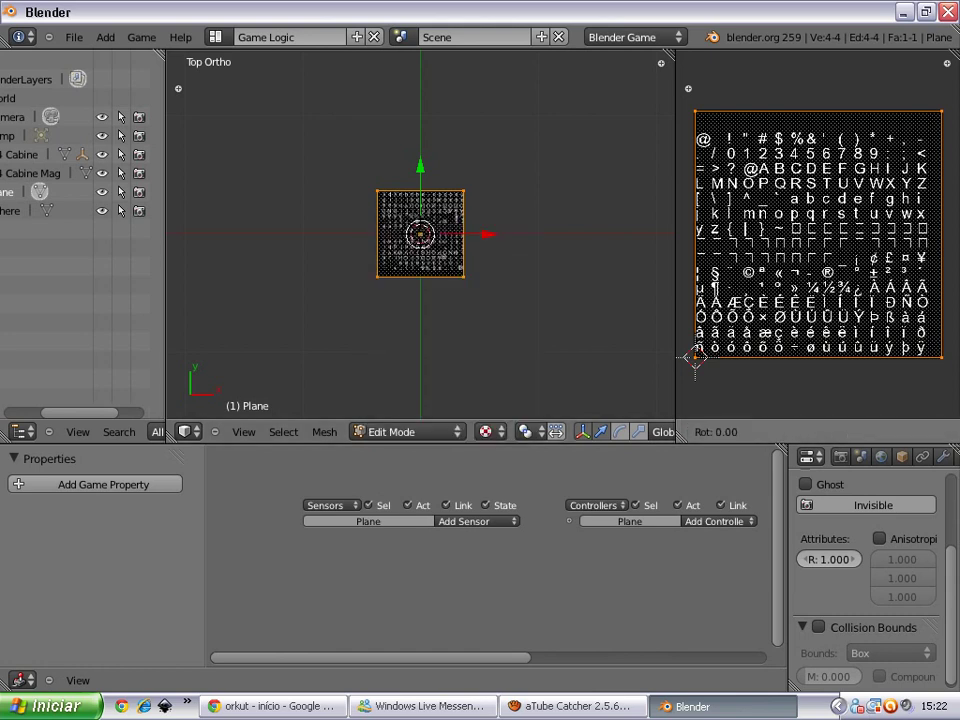
text(1)
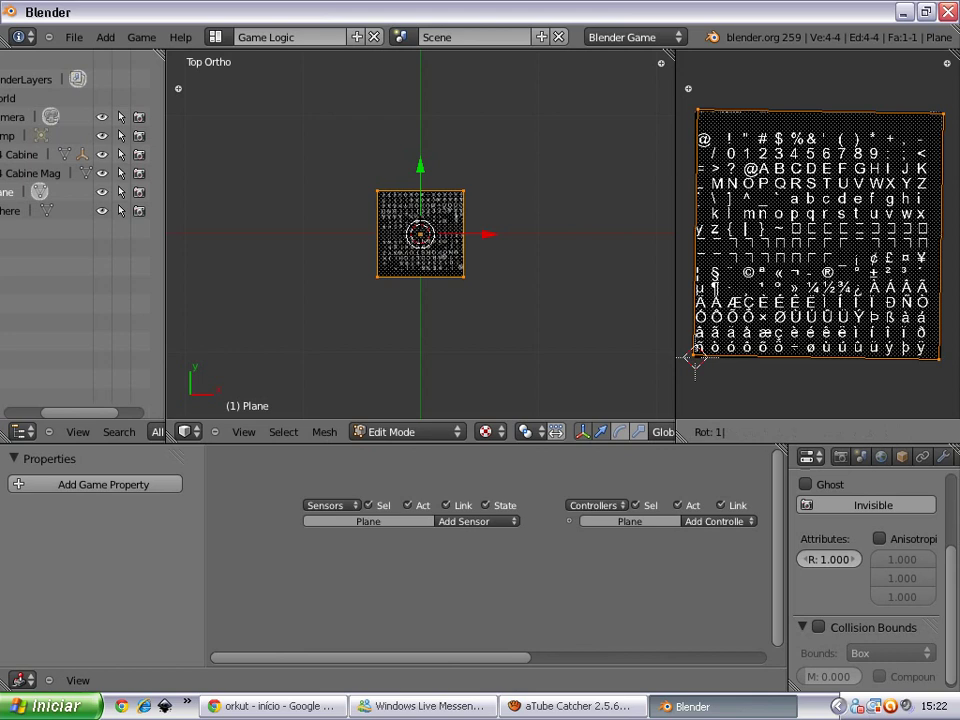
text(80)
key(Return)
- Shrink the UV box and move it onto the @ glyph in the fonte.tga image
key(s)
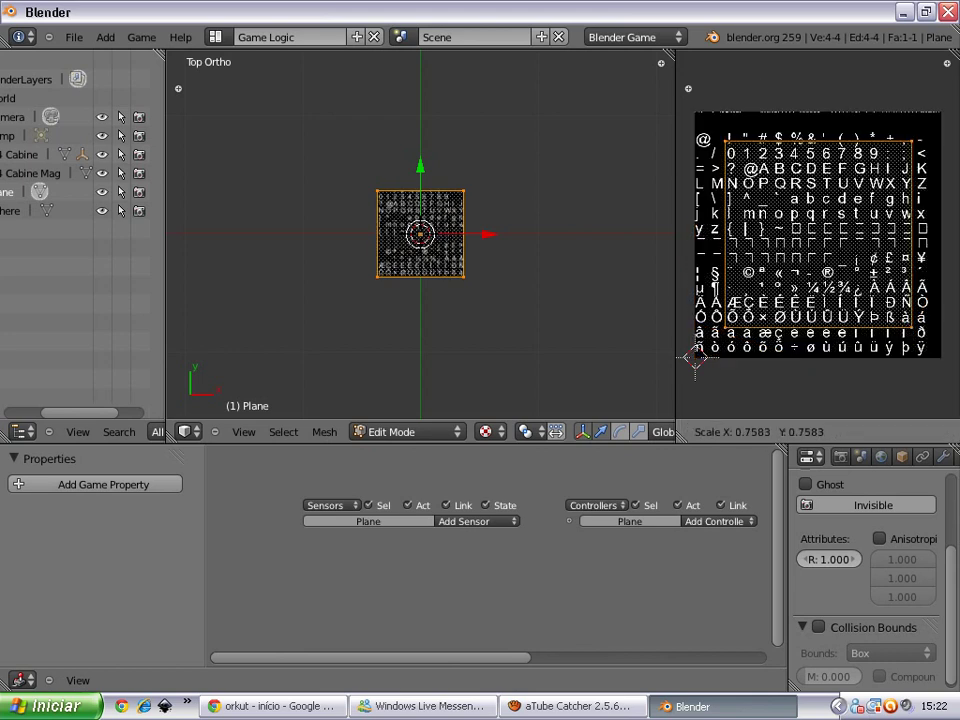
key(Return)
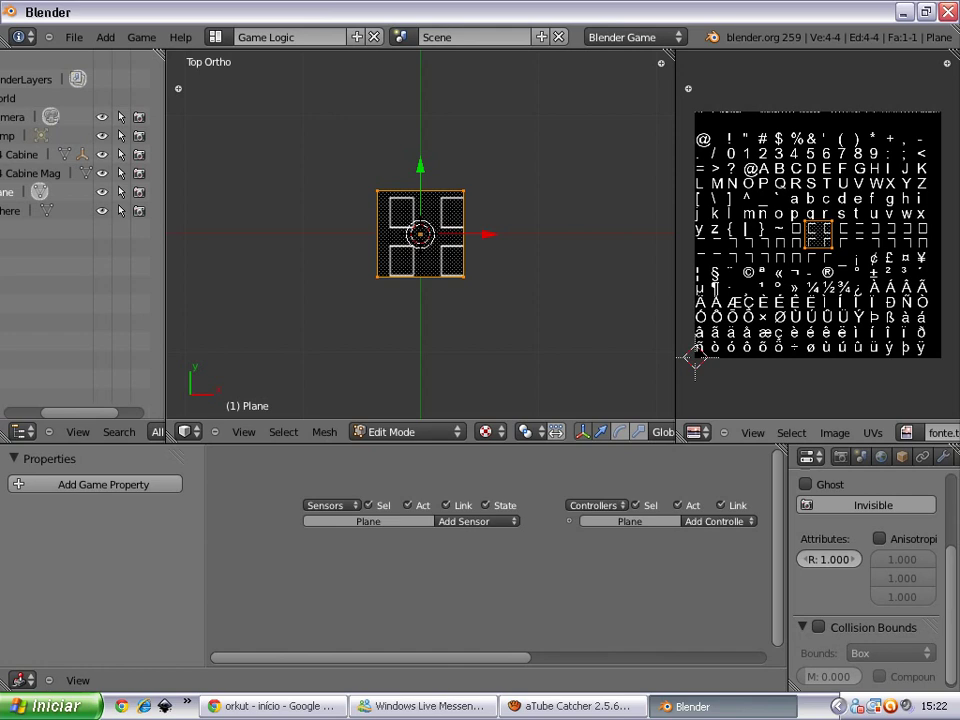
key(g)
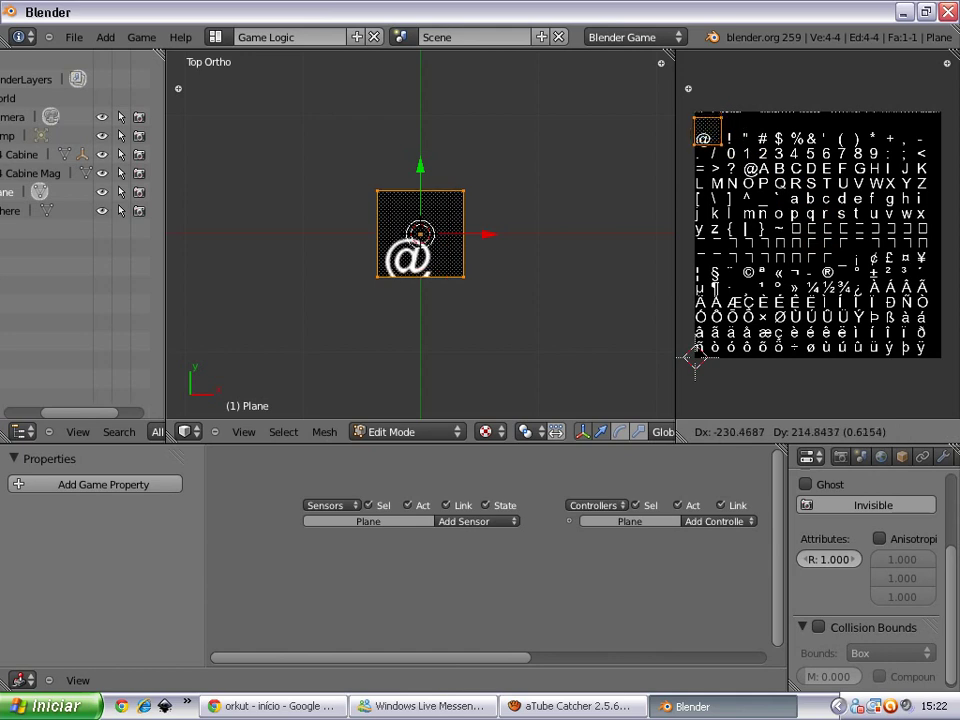
key(Return)
- Refine the UV box's size and position so it fits tightly around the @ glyph
scroll(818, 235, up, 2)
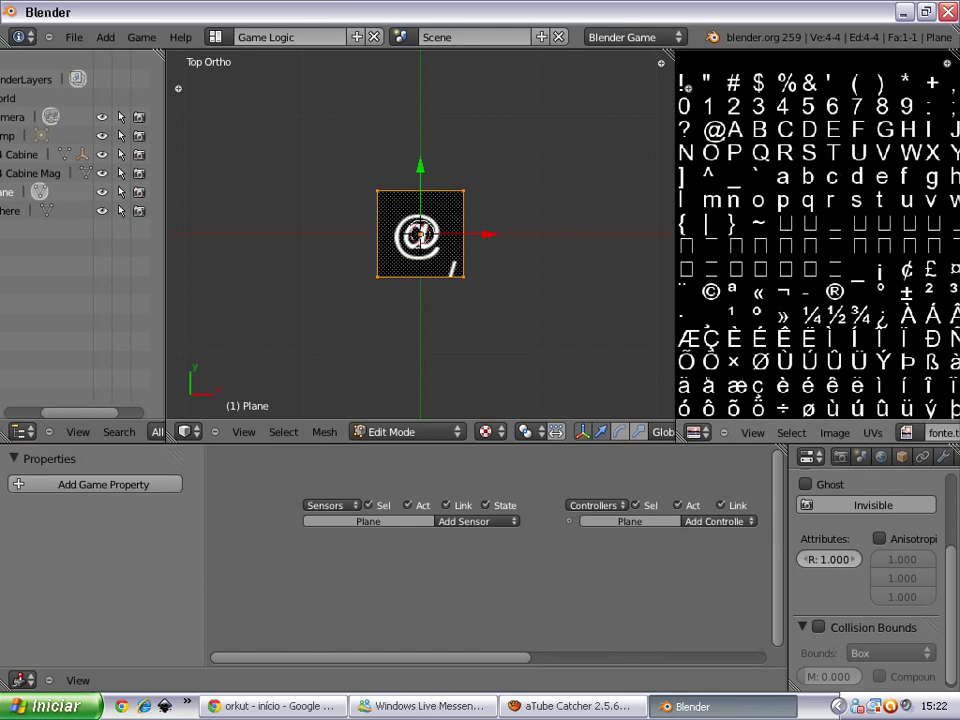
key(s)
key(Return)
scroll(818, 235, down, 2)
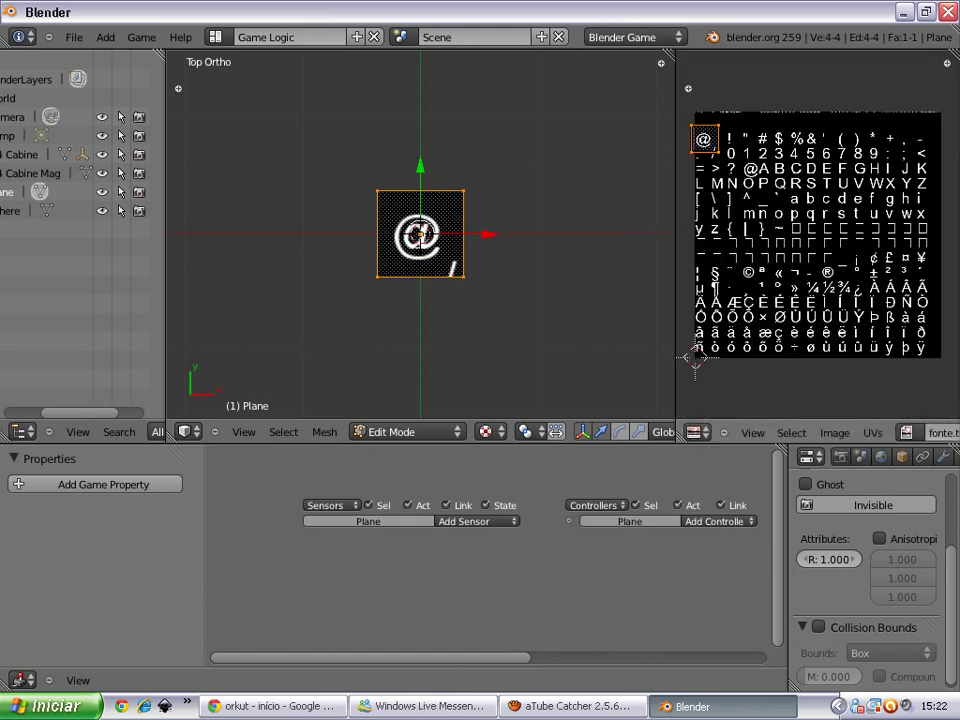
key(s)
key(Return)
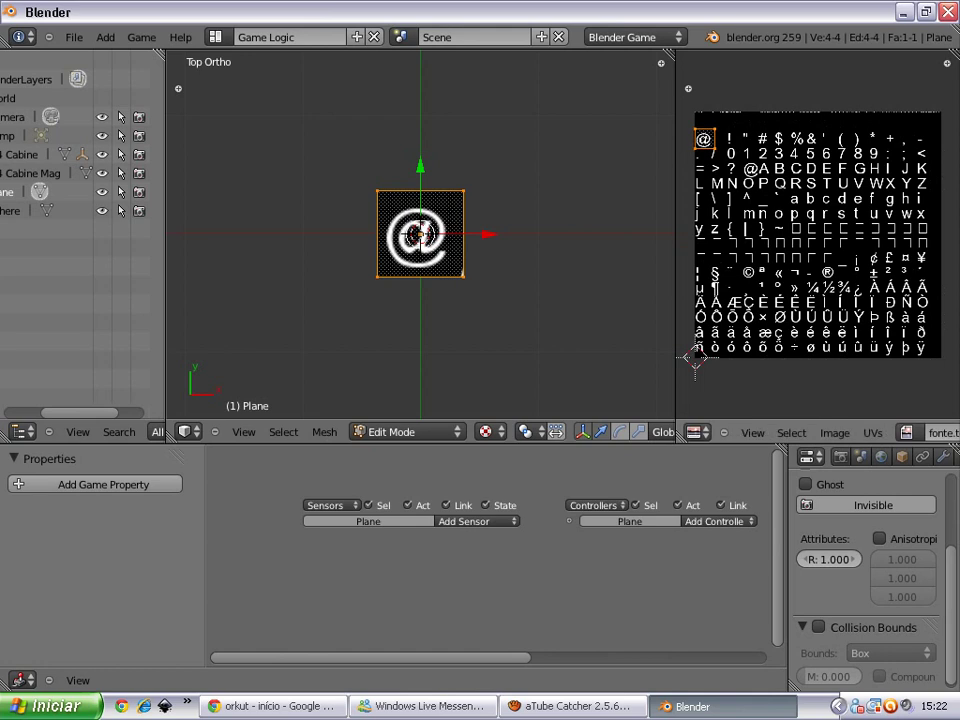
key(g)
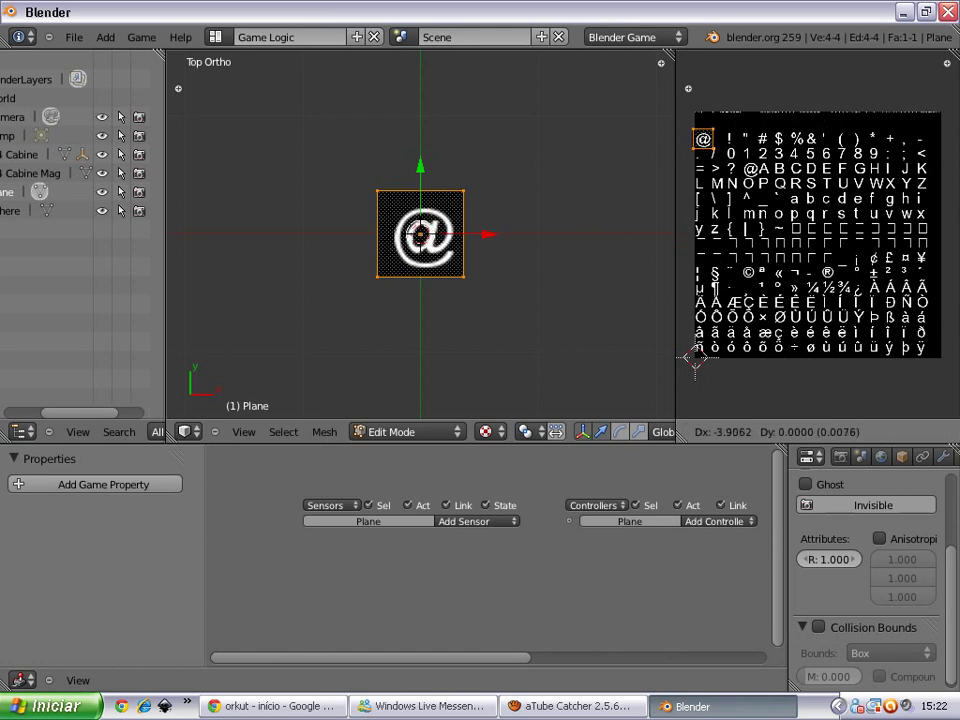
key(Return)
key(alt+Tab)
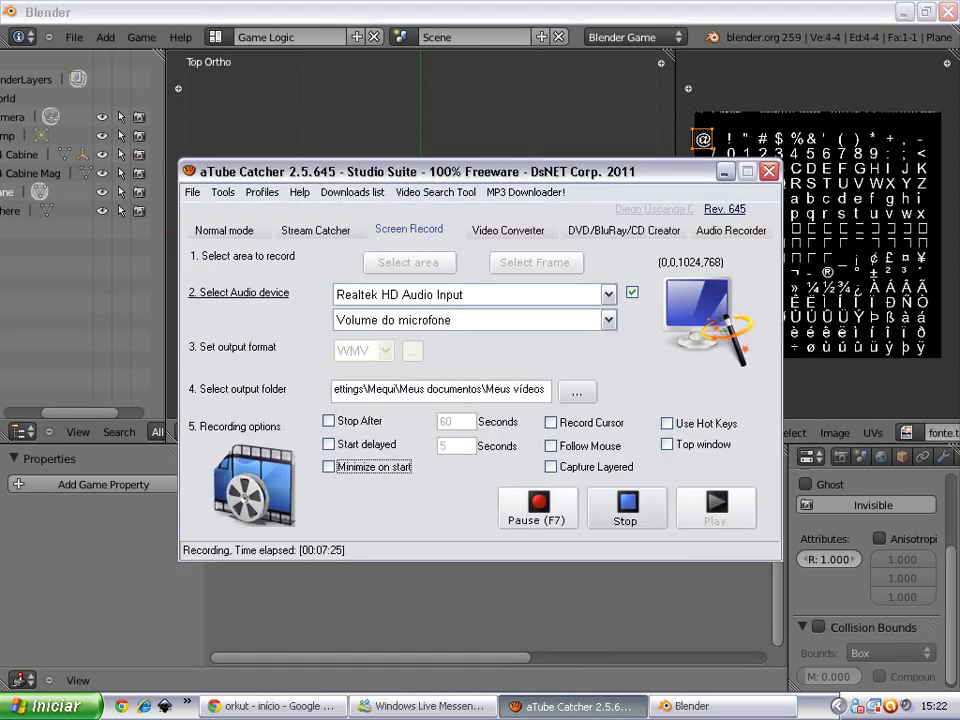
key(alt+Tab)
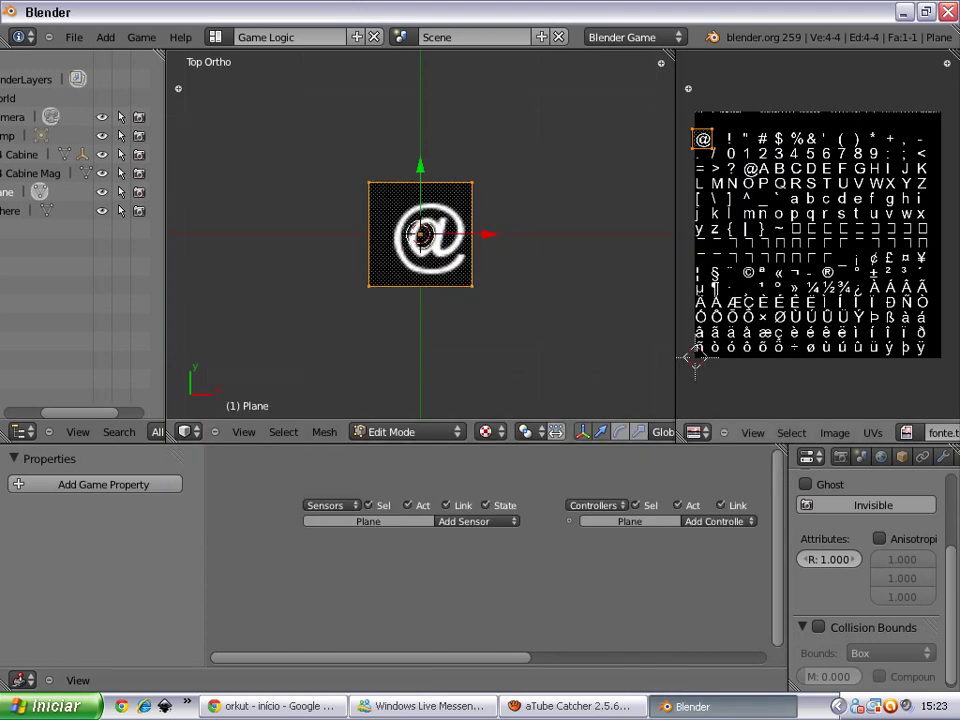
- Shift the plane's UVs slightly to reposition the @ glyph
key(g)
key(Return)
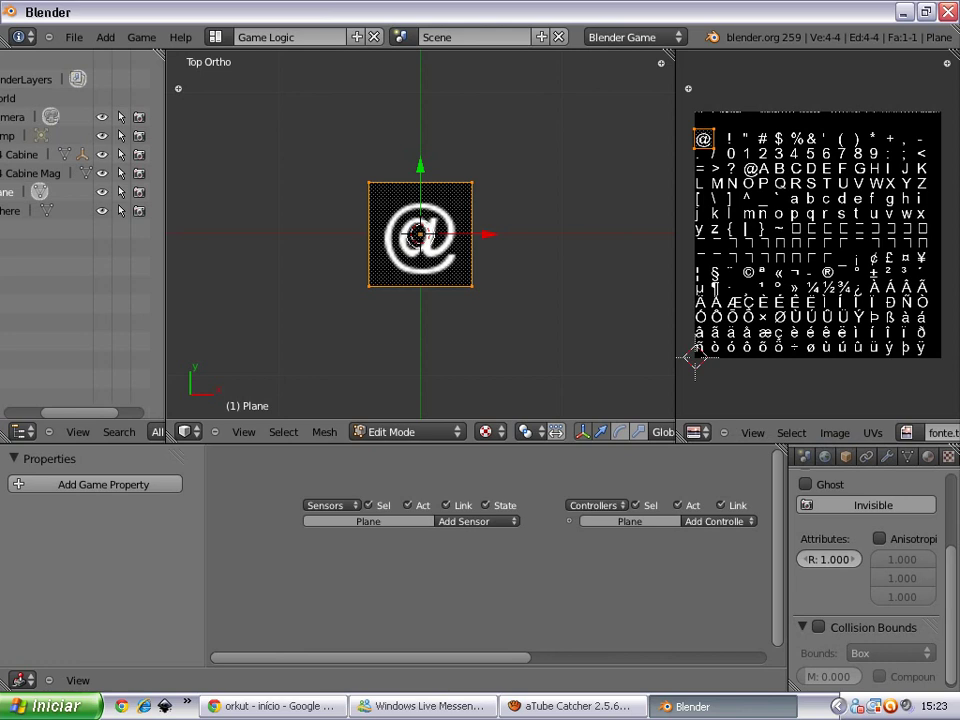
scroll(875, 456, down, 2)
scroll(870, 560, up, 2)
scroll(870, 560, up, 1)
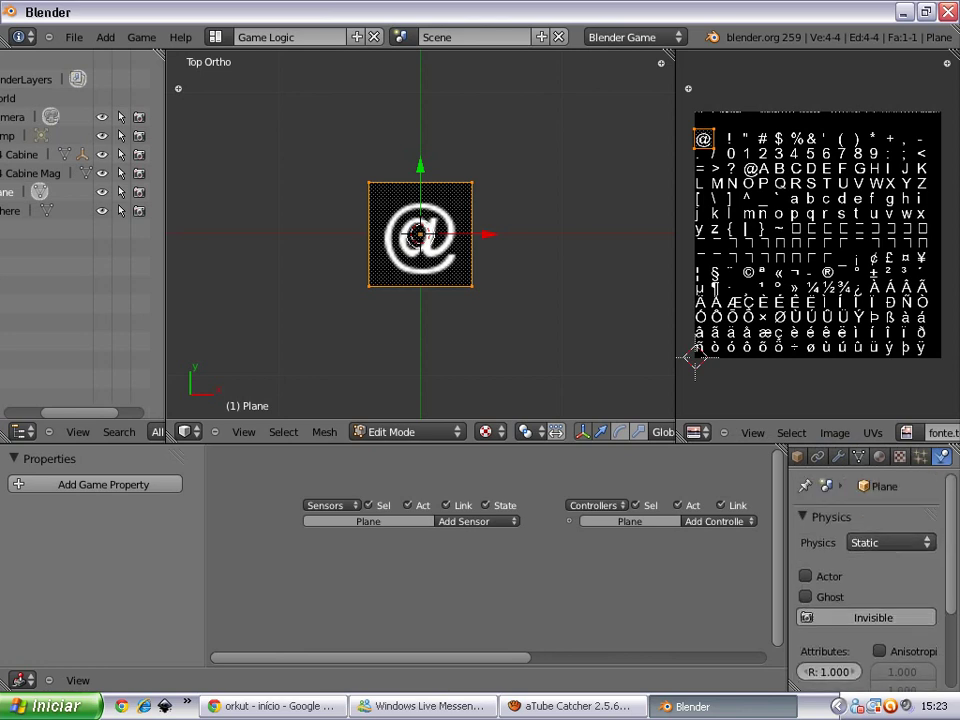
- Make the plane's faces two-sided in the mesh data settings
click(858, 456)
scroll(870, 580, down, 3)
scroll(870, 580, down, 3)
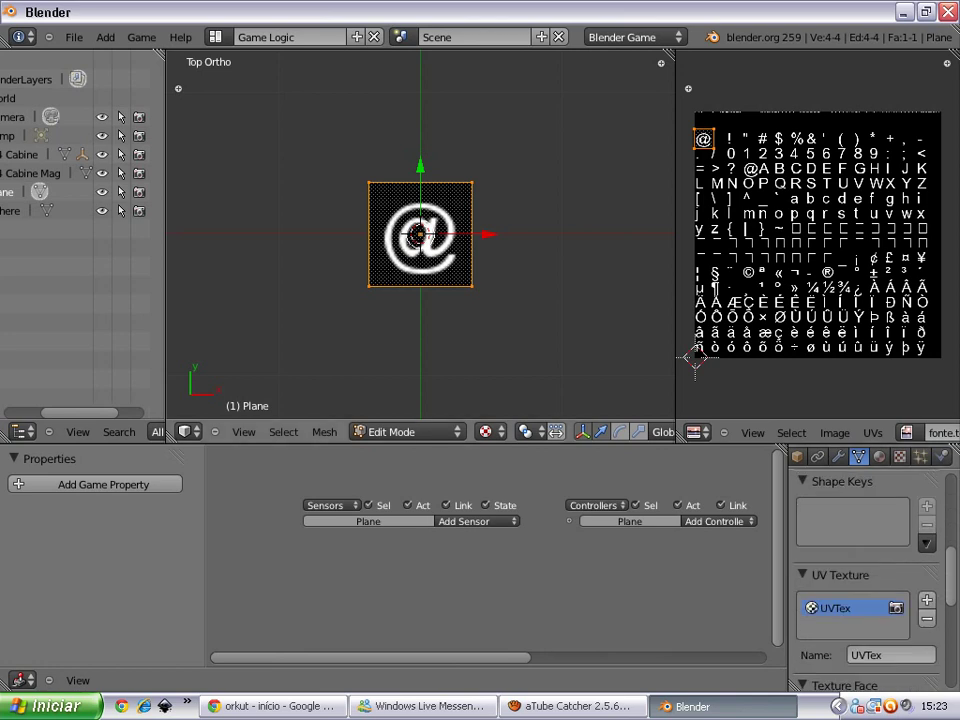
scroll(420, 234, up, 2)
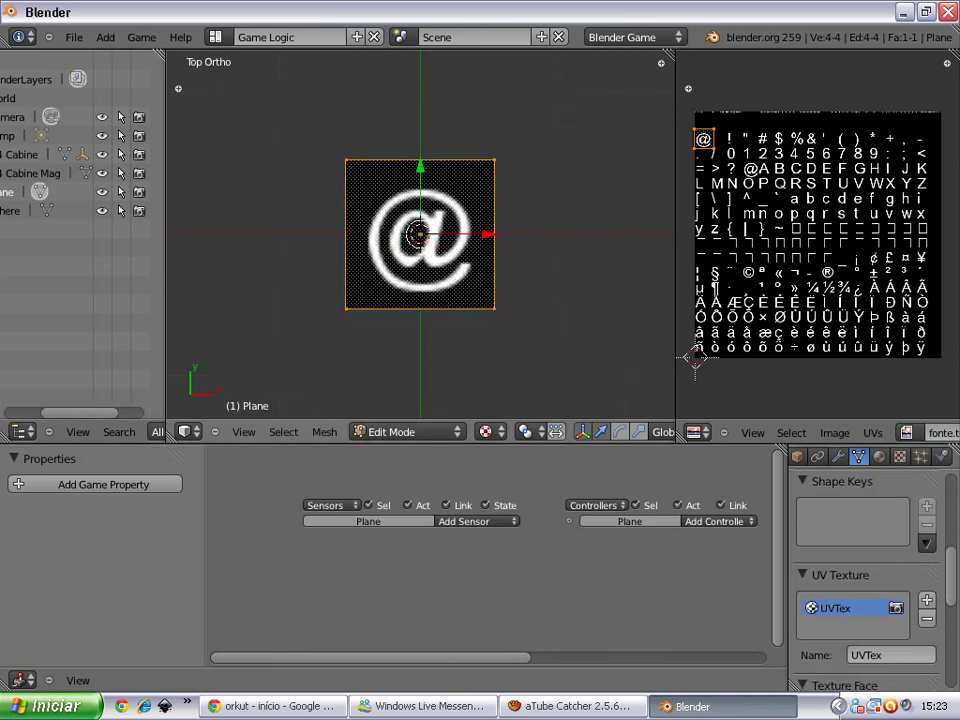
scroll(868, 580, down, 3)
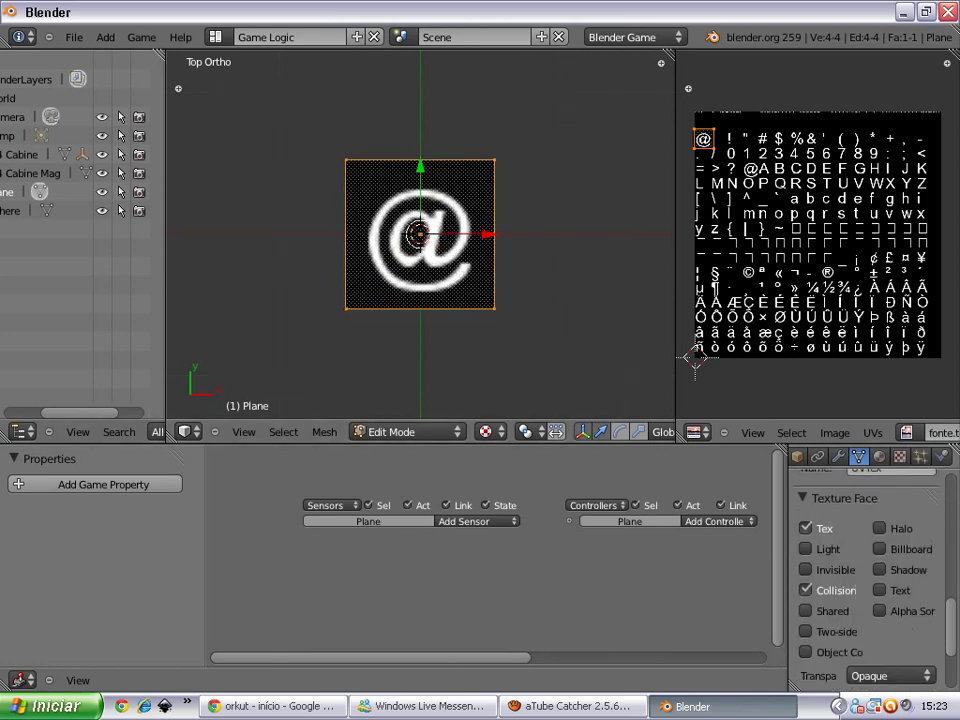
scroll(868, 580, down, 1)
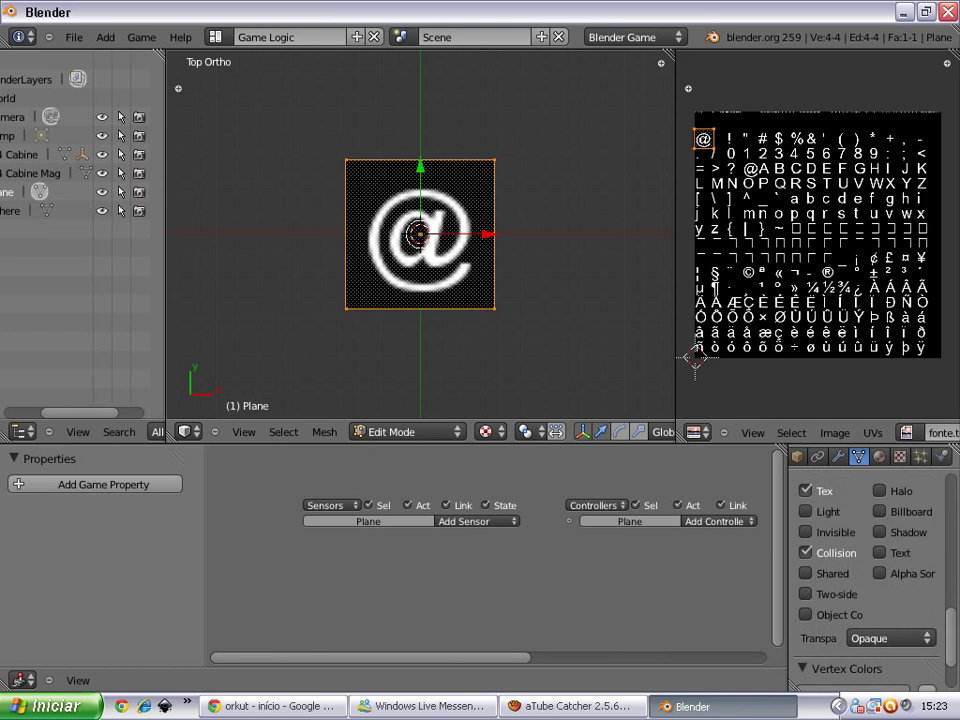
scroll(868, 580, up, 2)
scroll(868, 580, down, 1)
scroll(868, 580, down, 1)
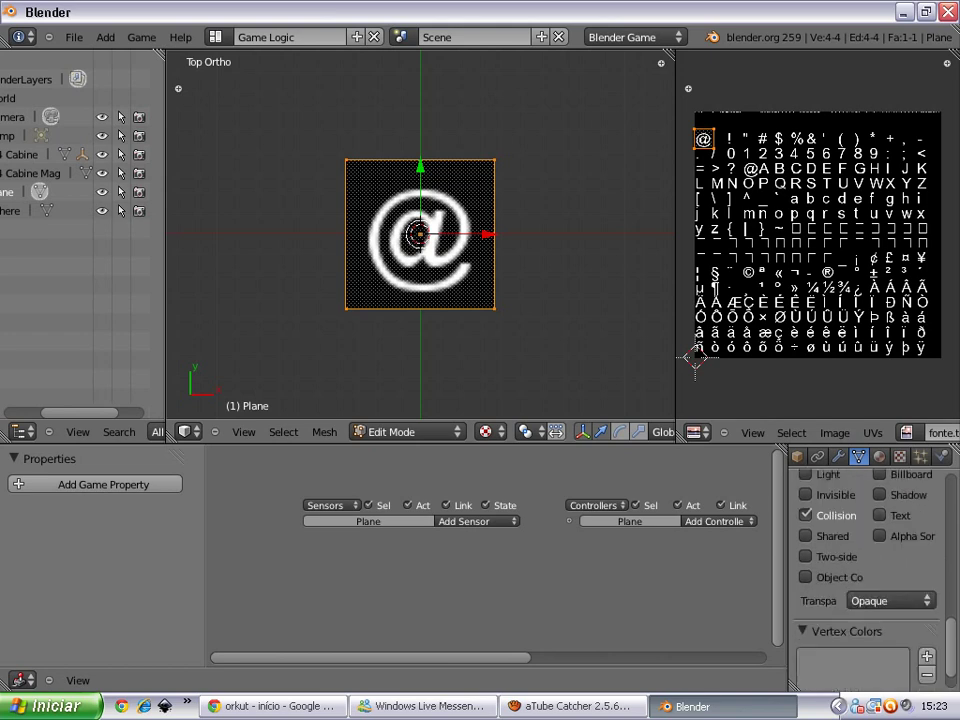
scroll(868, 580, down, 1)
click(806, 556)
- Set the face transparency to Clip Alpha so the glyph's black background disappears
click(890, 600)
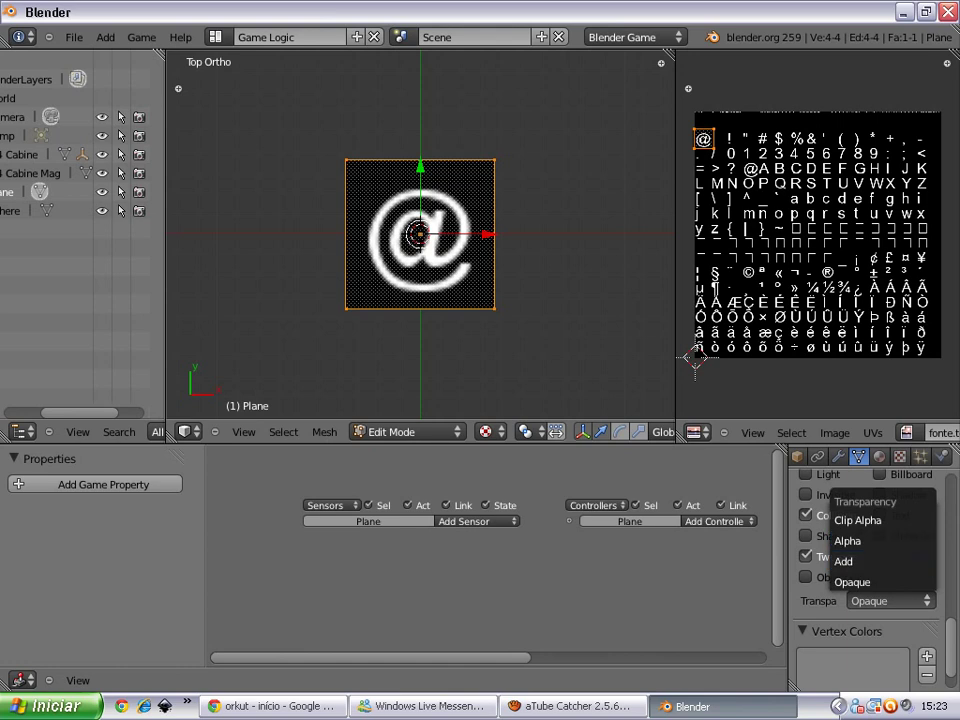
key(Escape)
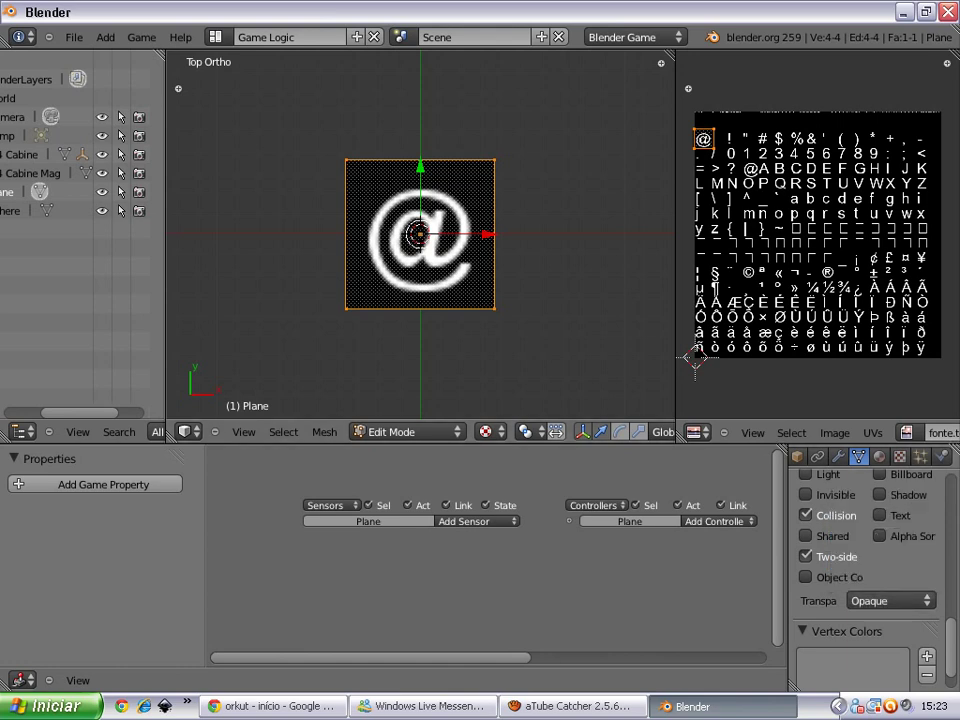
click(890, 600)
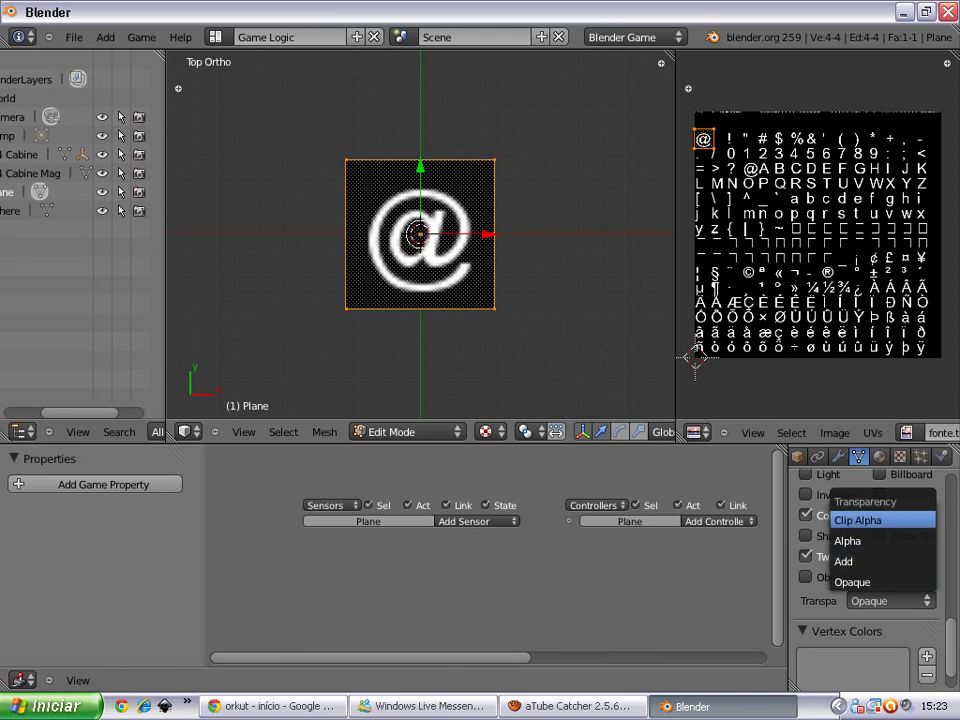
click(858, 520)
scroll(420, 234, up, 2)
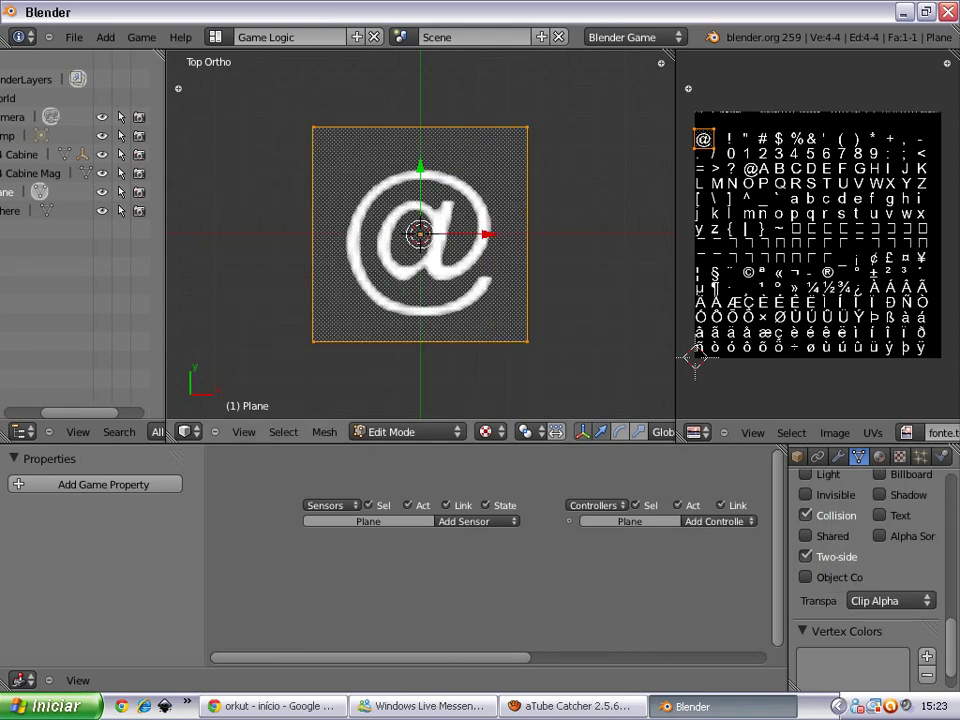
scroll(420, 234, down, 2)
scroll(870, 560, up, 3)
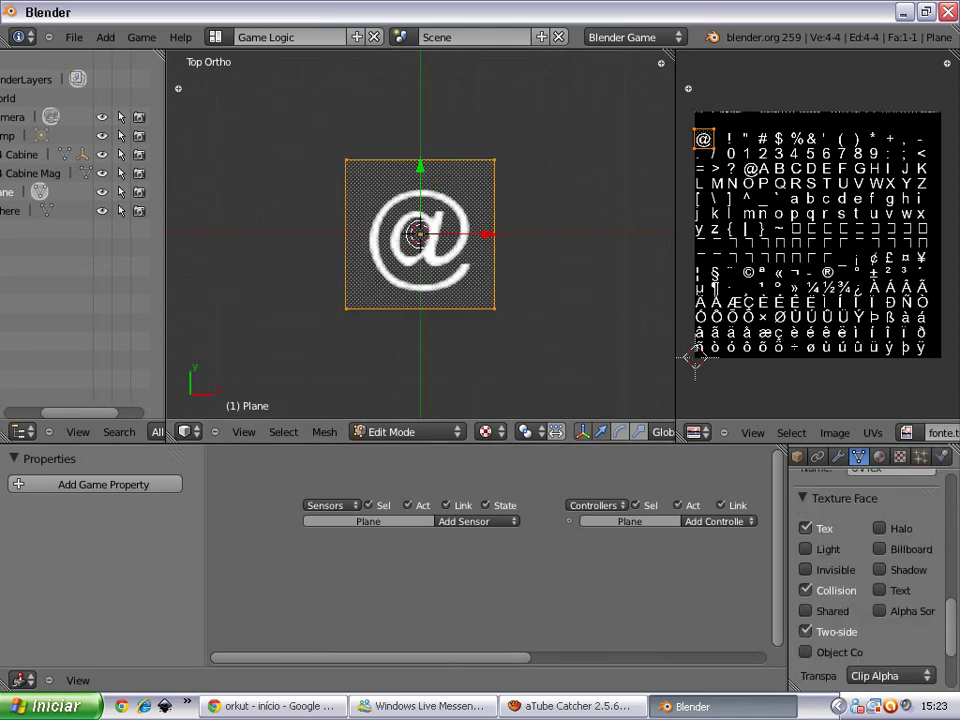
- Return to object mode and run the game briefly to preview the @ plane
key(Tab)
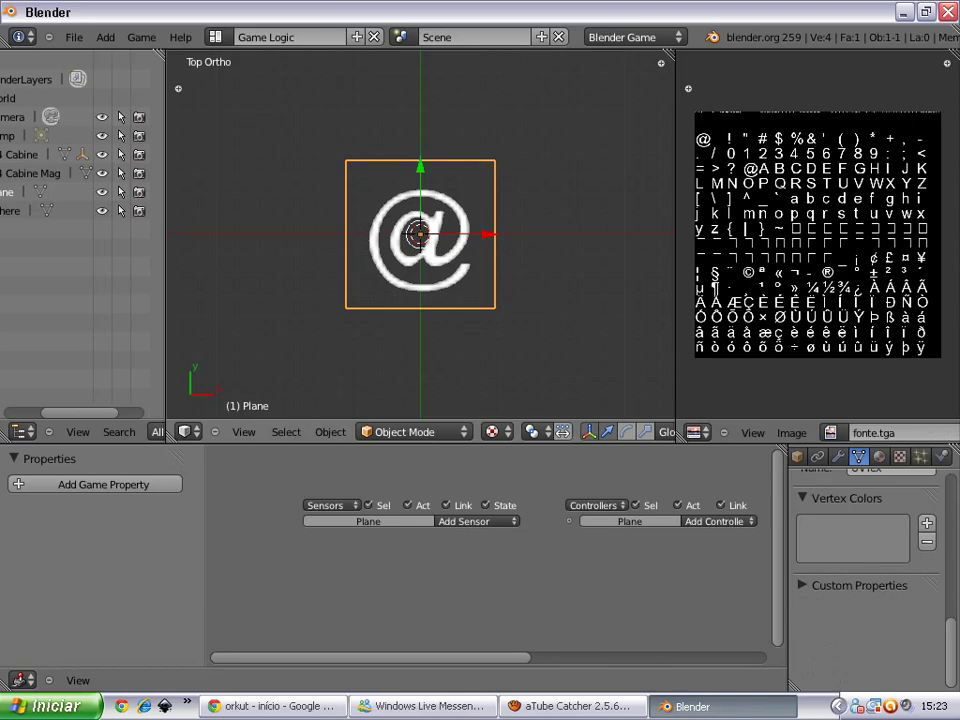
key(p)
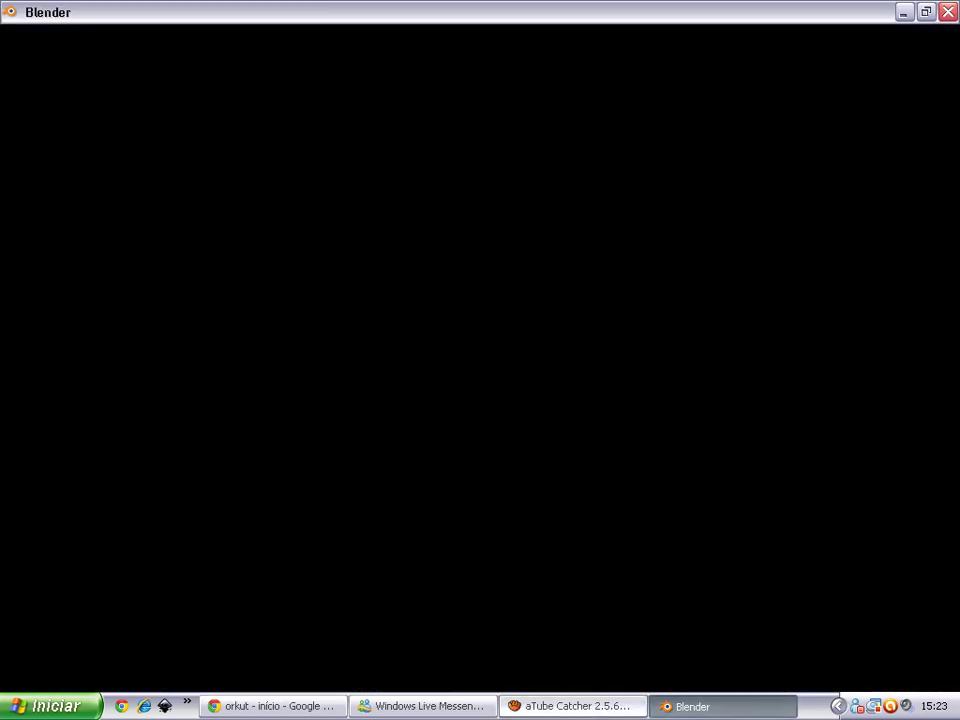
key(Escape)
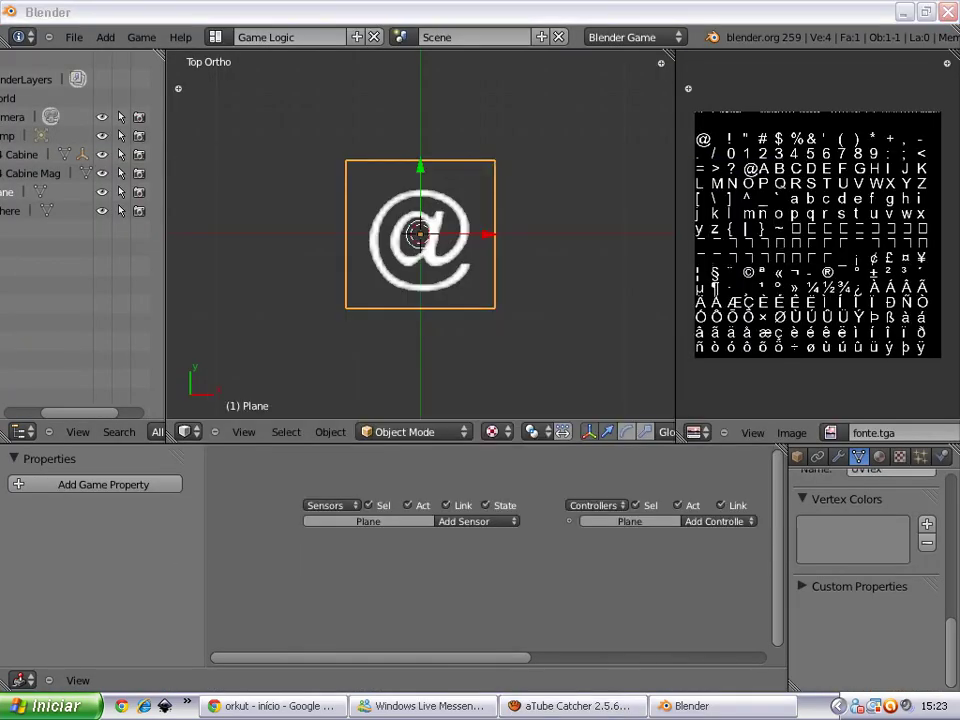
- Add a game property to the plane named Text with type String
click(103, 484)
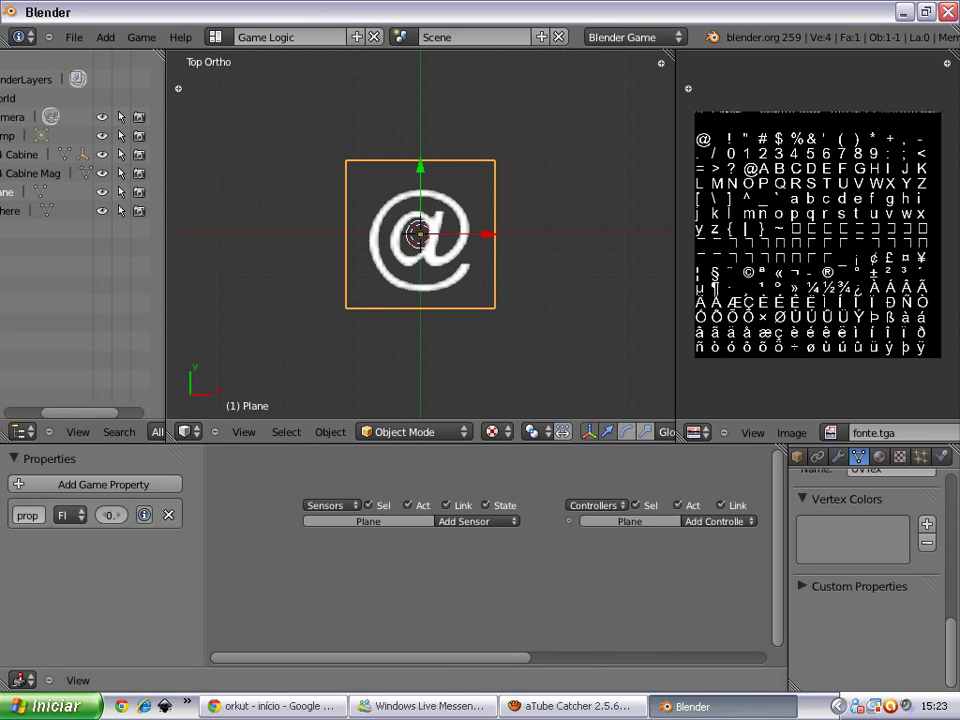
click(27, 515)
text(Tex)
text(t)
key(Return)
click(69, 515)
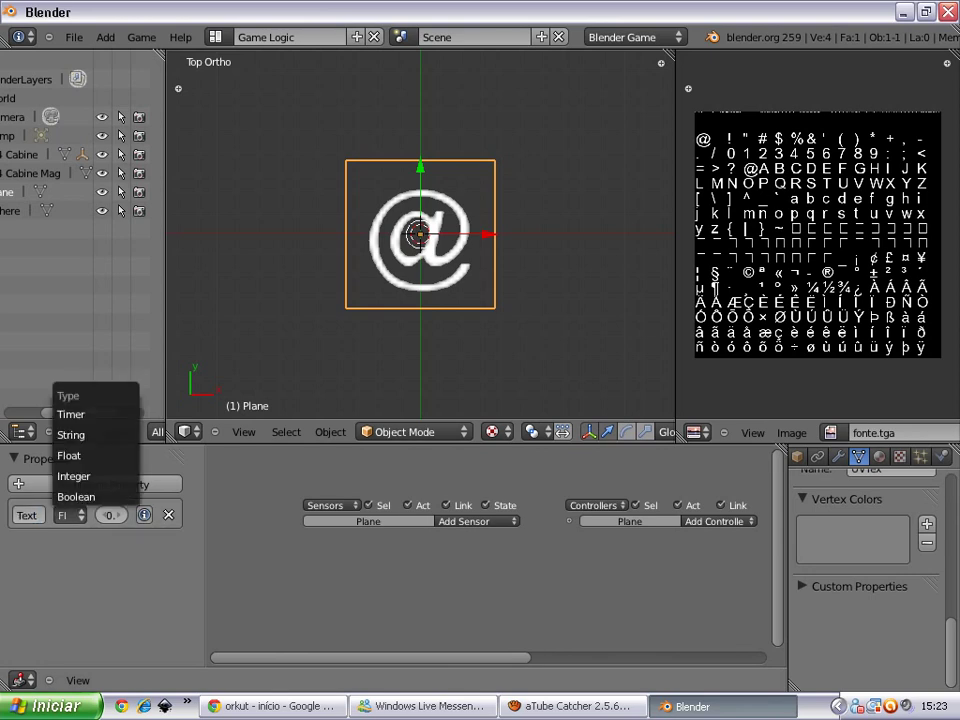
click(70, 435)
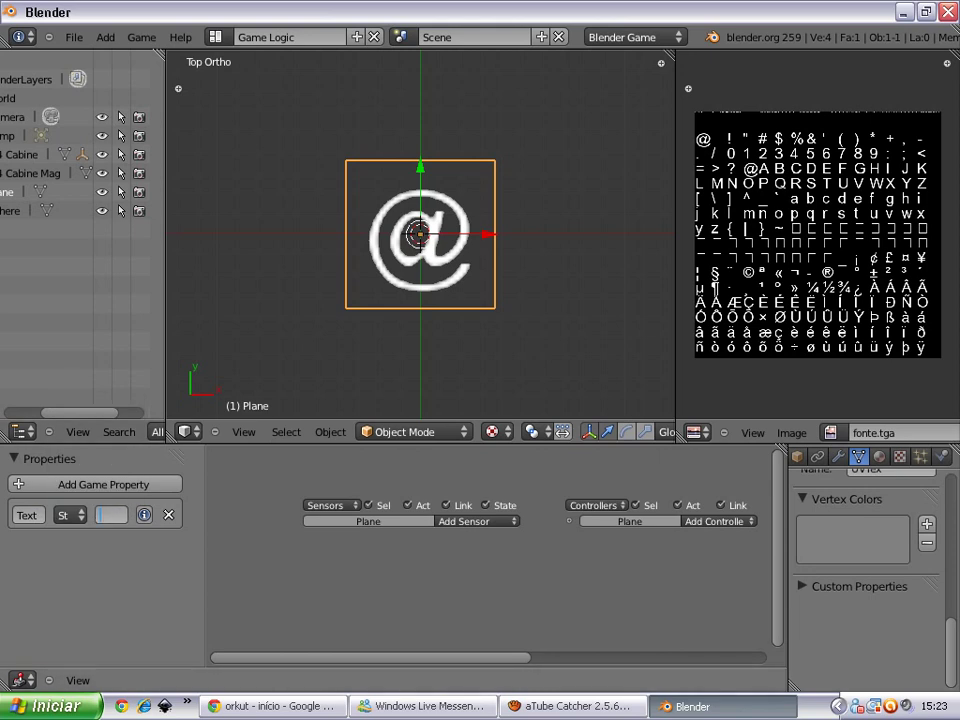
- Set the Text property's value to 'alas' and toggle Edit Mode to refresh the rendered text
click(111, 515)
text(alas)
key(Return)
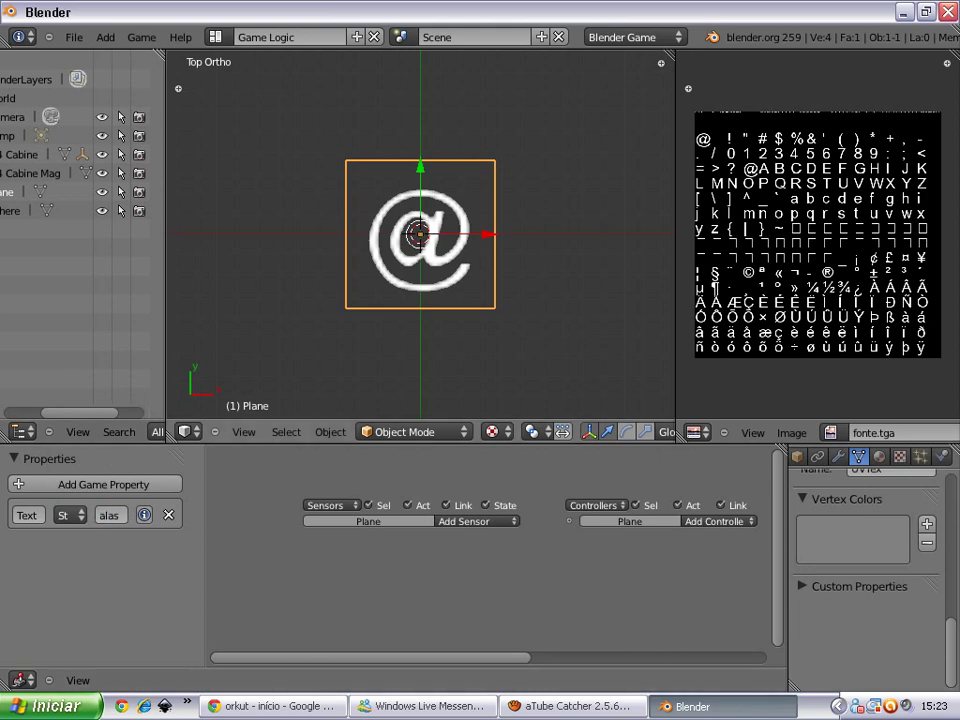
key(Tab)
key(Tab)
scroll(420, 235, down, 1)
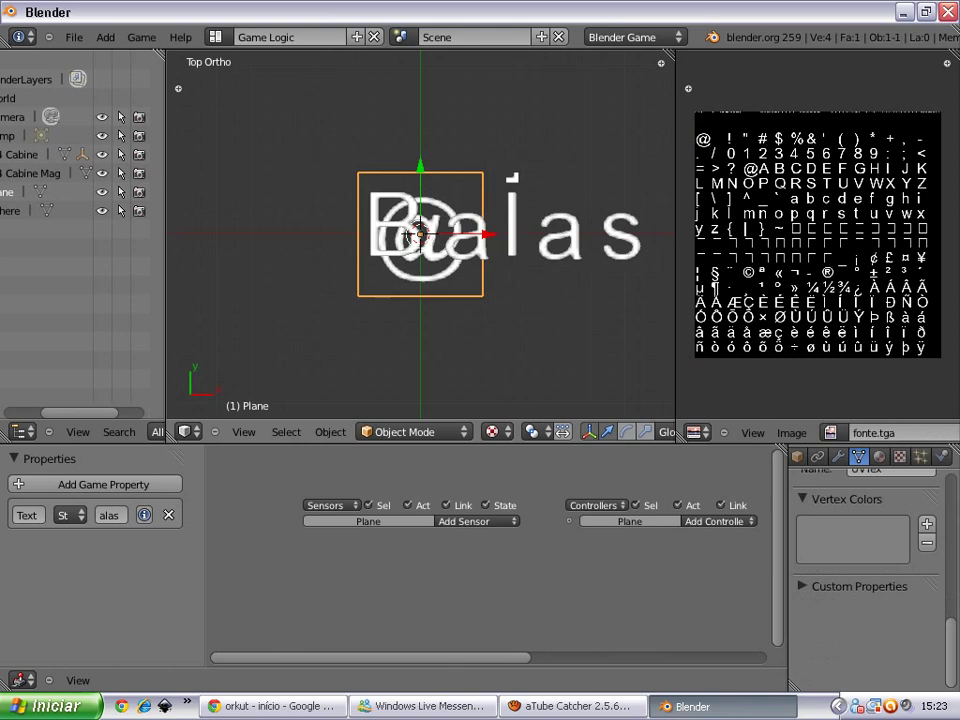
key(Tab)
key(Tab)
key(Tab)
key(Tab)
- Duplicate the Balas text plane and move the copy below it along Y
key(shift+d)
key(y)
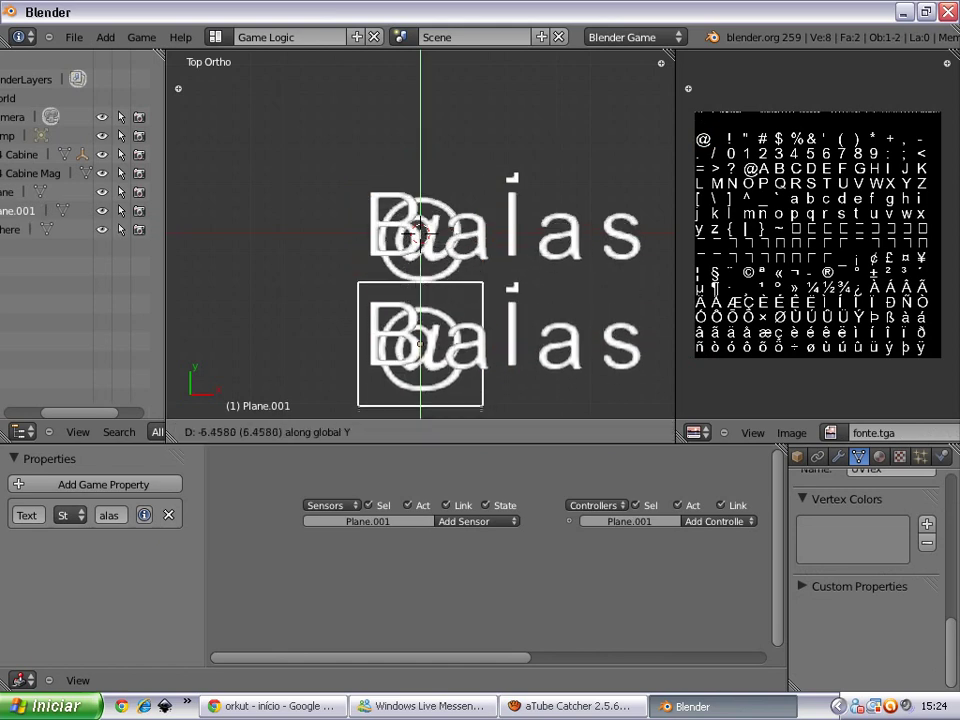
click(420, 350)
- Change the copy's Text property to Integer with value 3
click(70, 515)
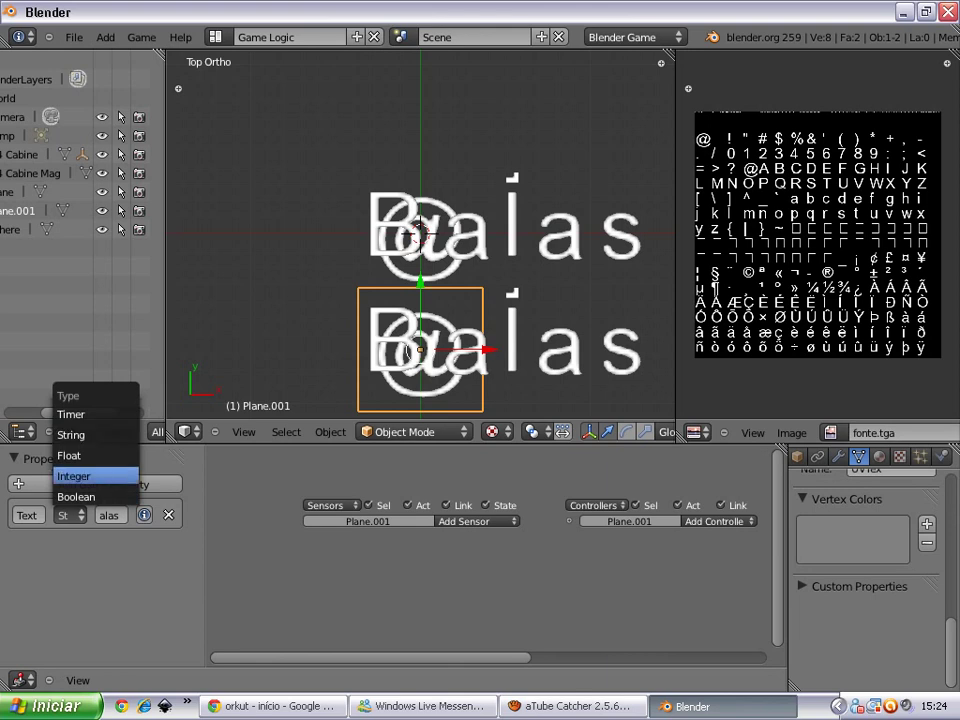
click(73, 476)
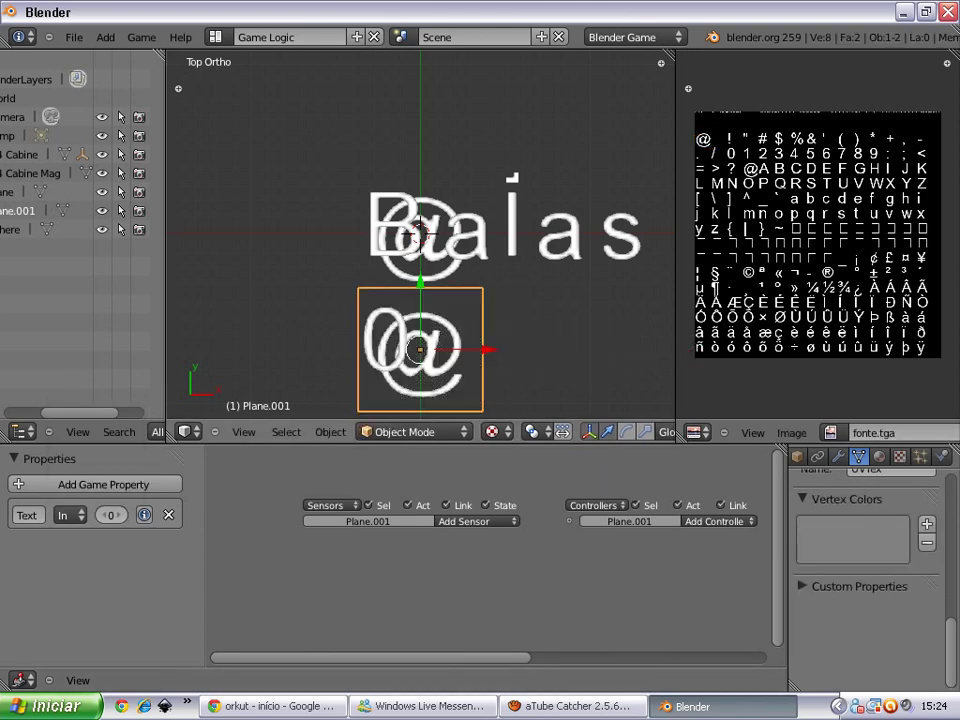
click(111, 515)
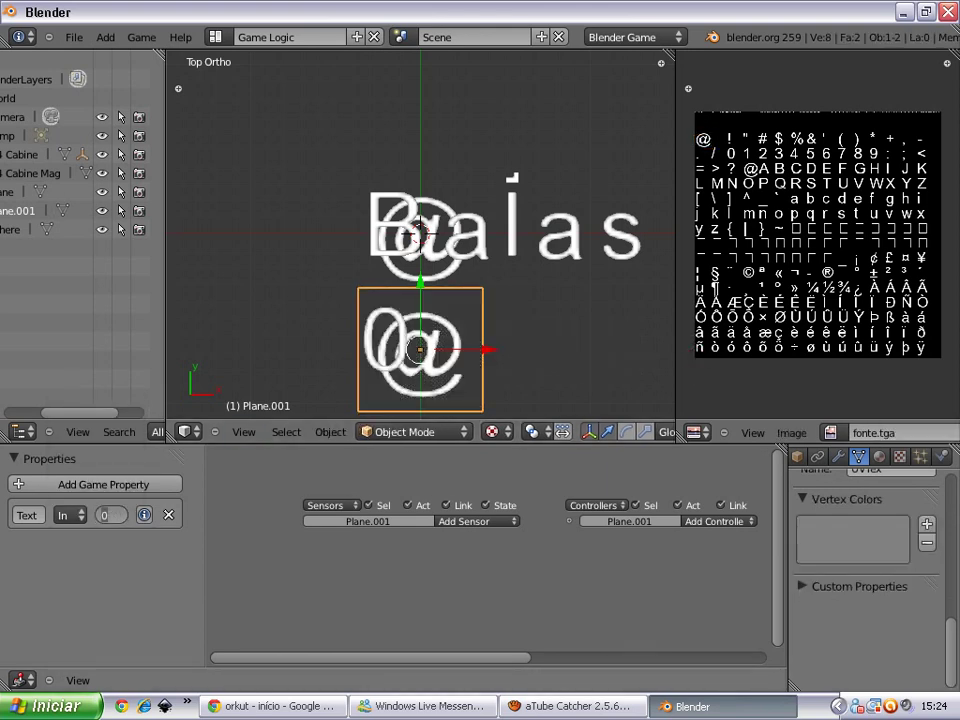
text(3)
key(Return)
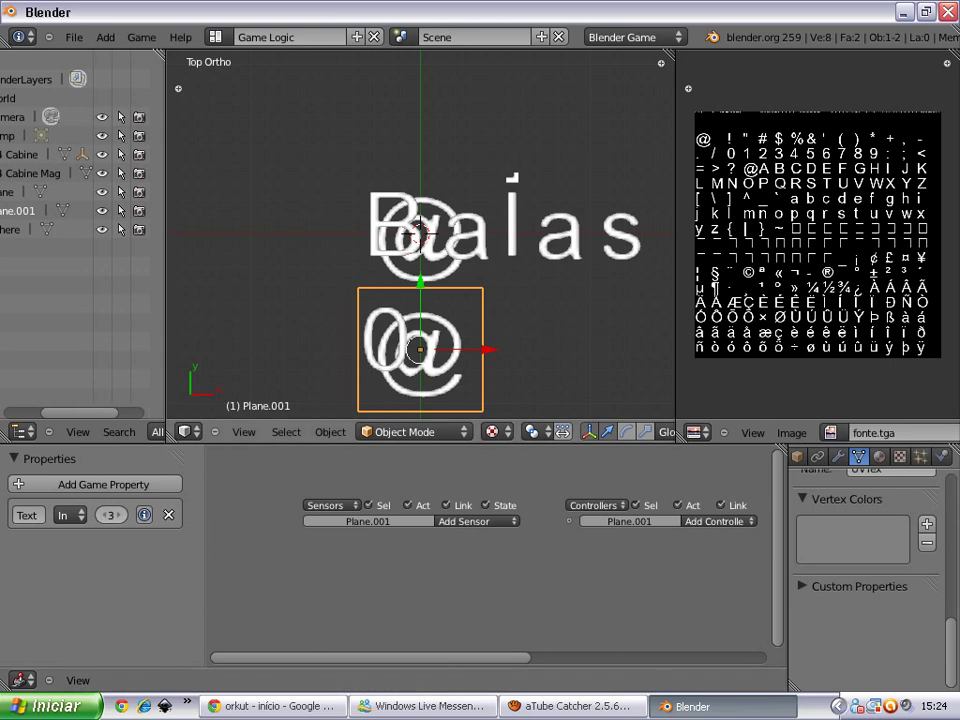
- Rename the duplicate plane Plane.001 to Contador, fixing the 'Cintador' typo
key(n)
scroll(590, 250, down, 4)
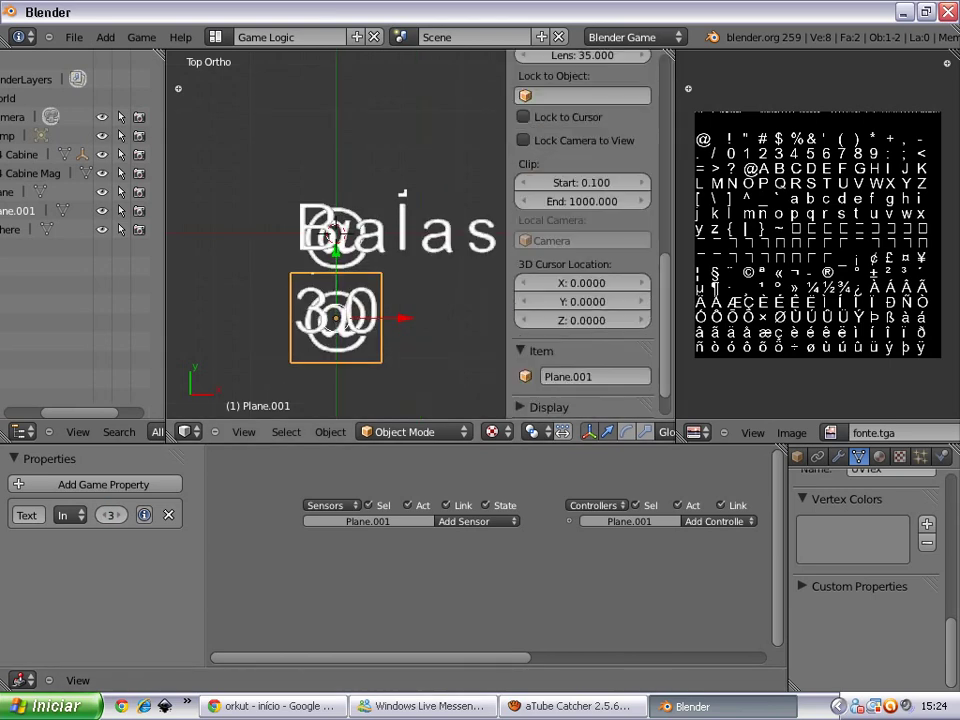
scroll(590, 250, down, 2)
text(Ci)
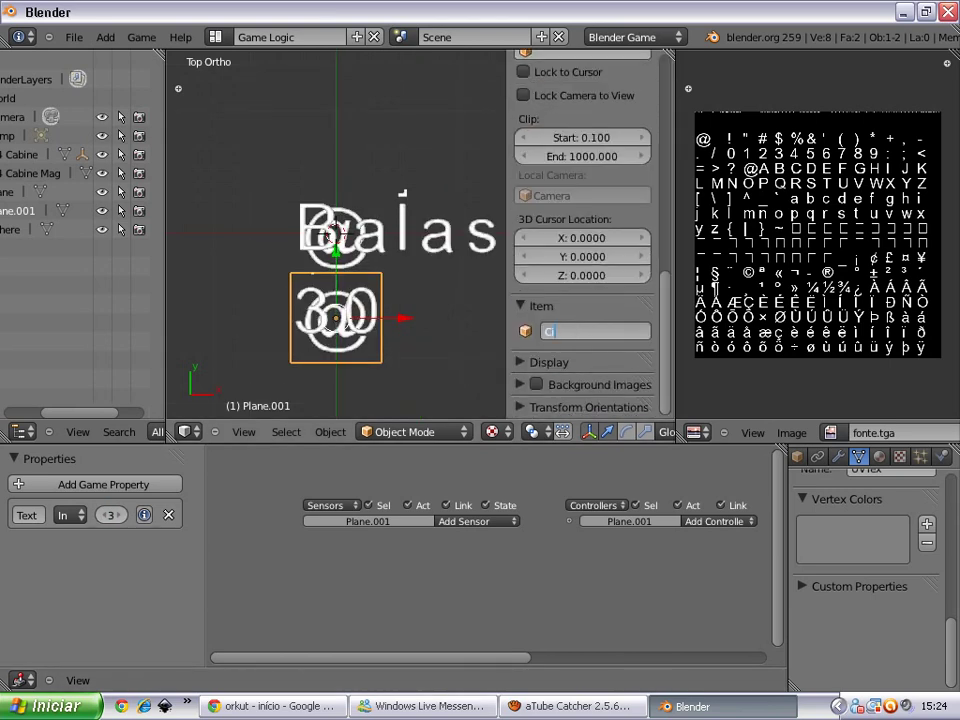
text(ntador)
key(Return)
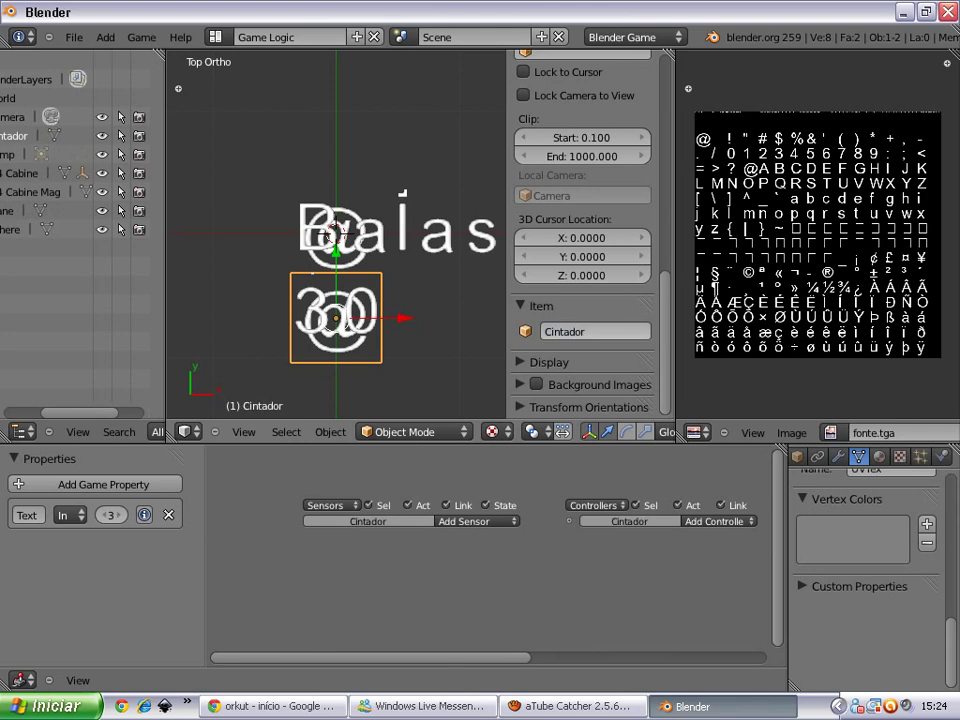
click(546, 331)
text(Contador)
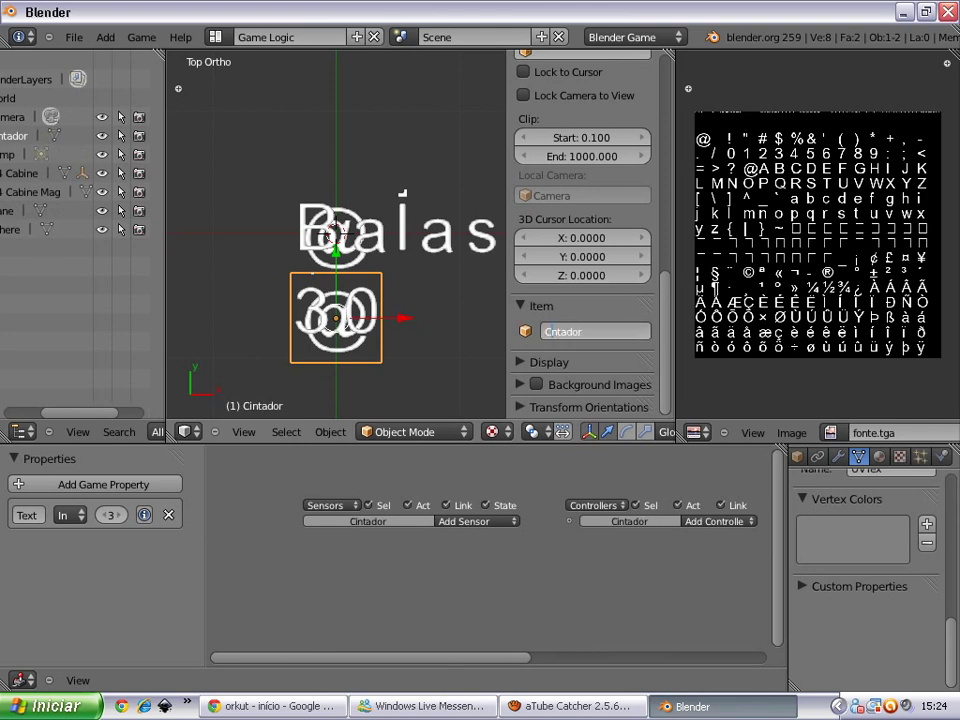
key(Return)
- Select the Balas label plane and rename it to Nome
key(n)
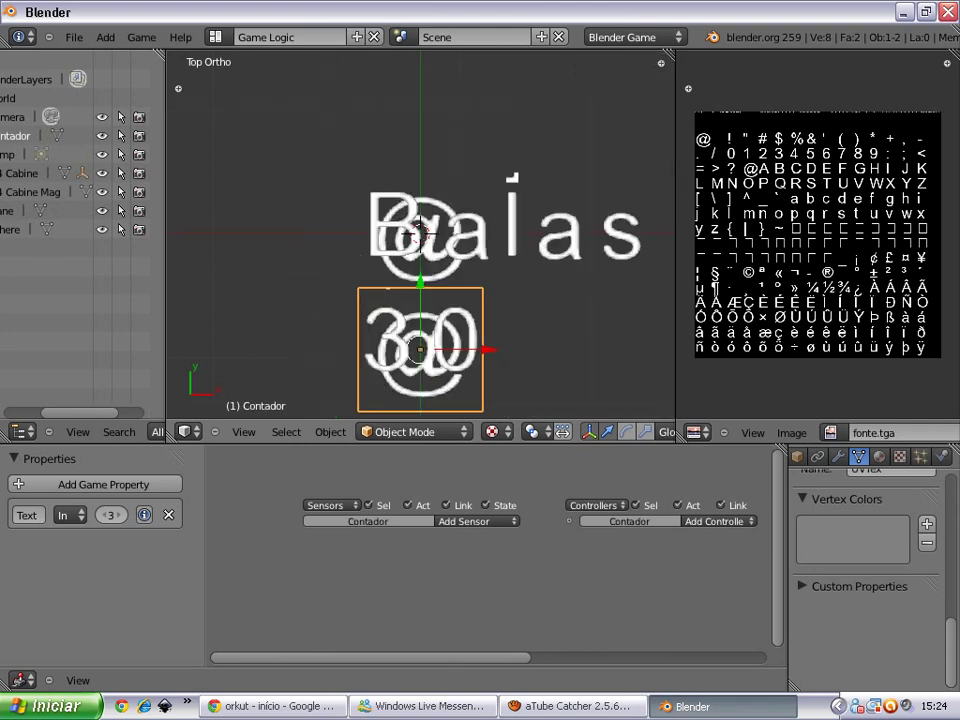
right_click(338, 232)
key(n)
click(560, 331)
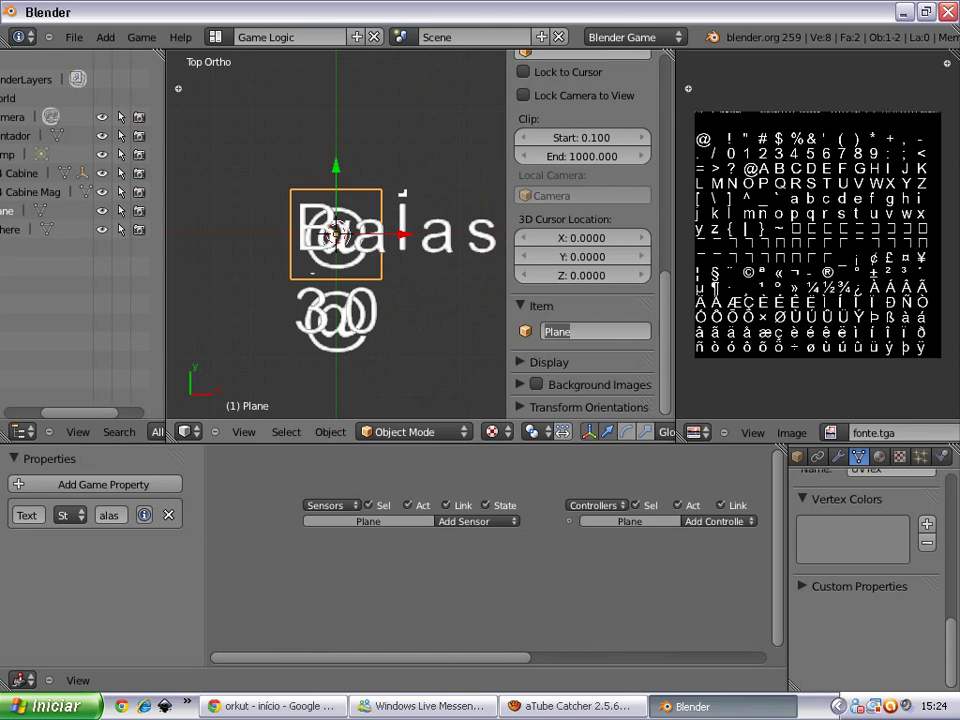
text(Nome)
key(Return)
key(n)
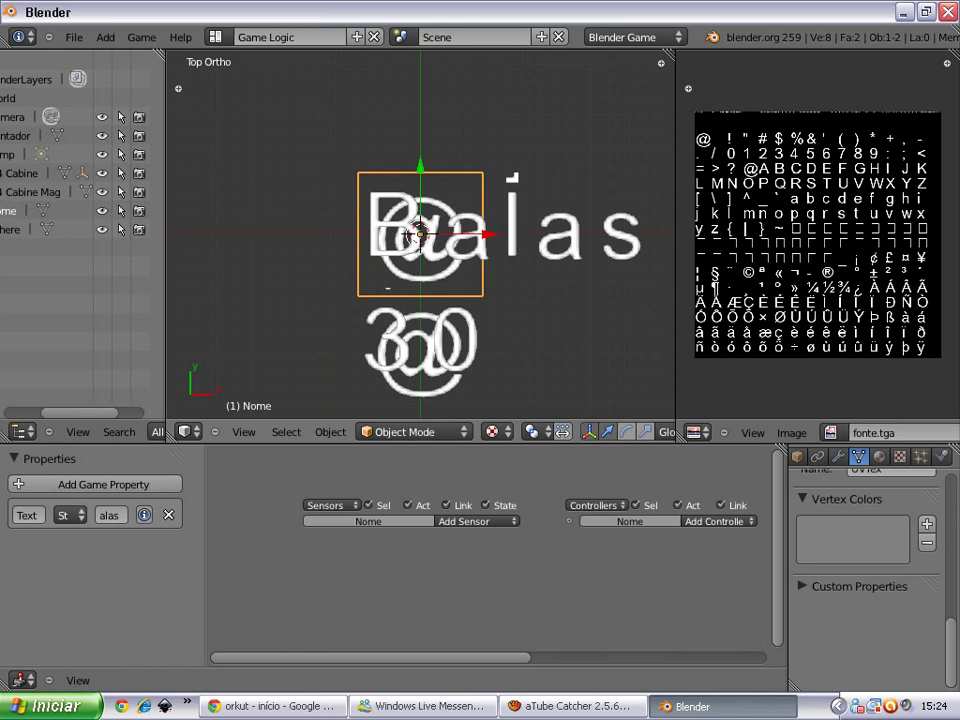
scroll(410, 233, down, 2)
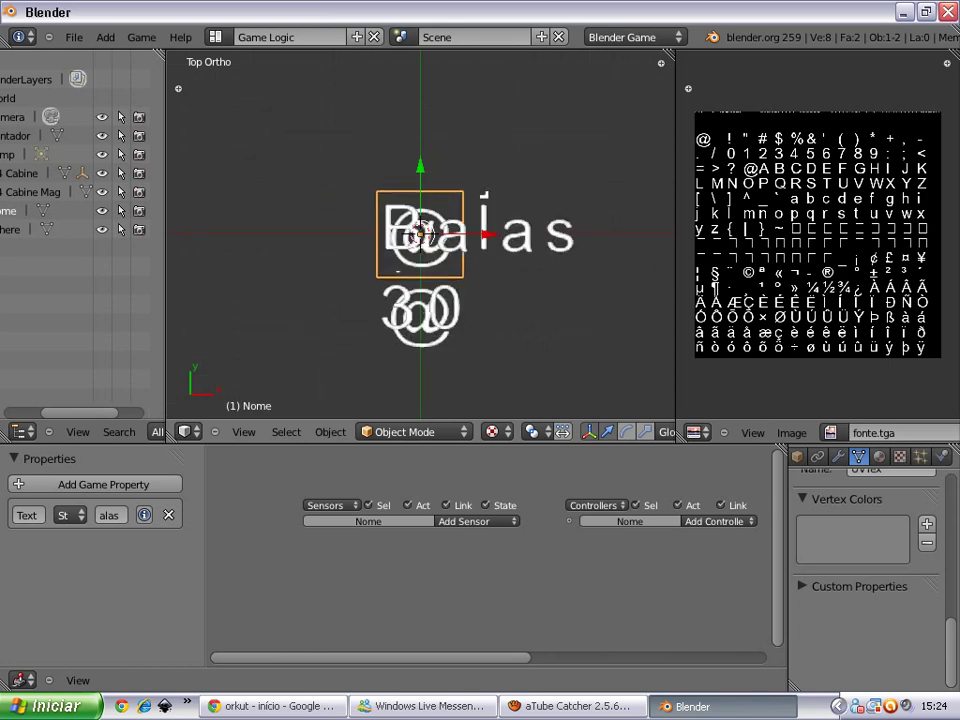
- Select the Contador plane and add a Mouse sensor with frequency 5
right_click(420, 233)
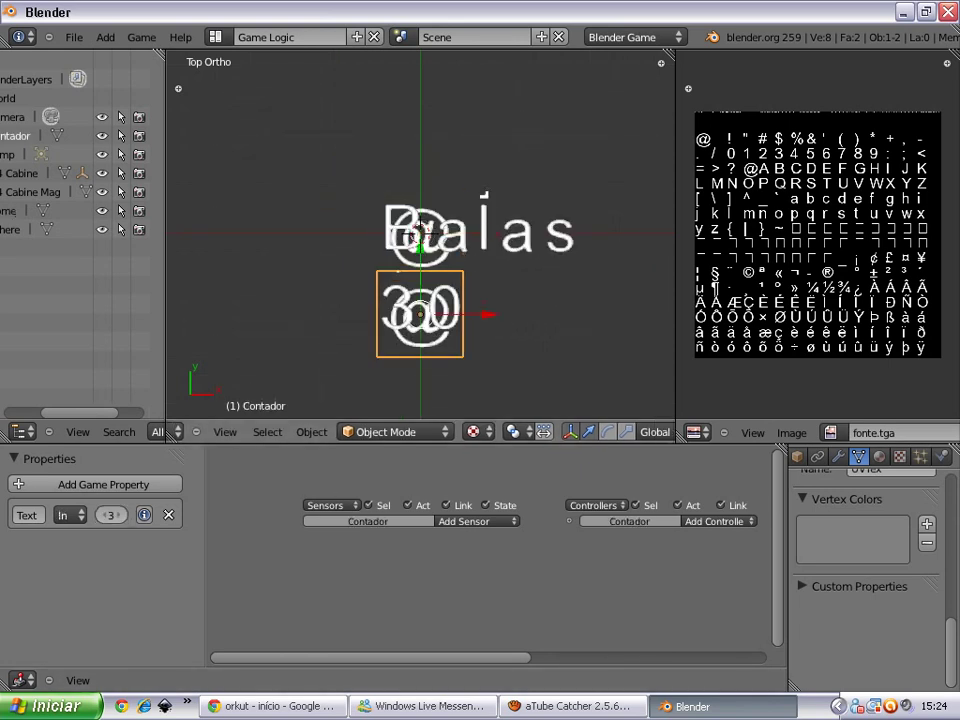
click(477, 521)
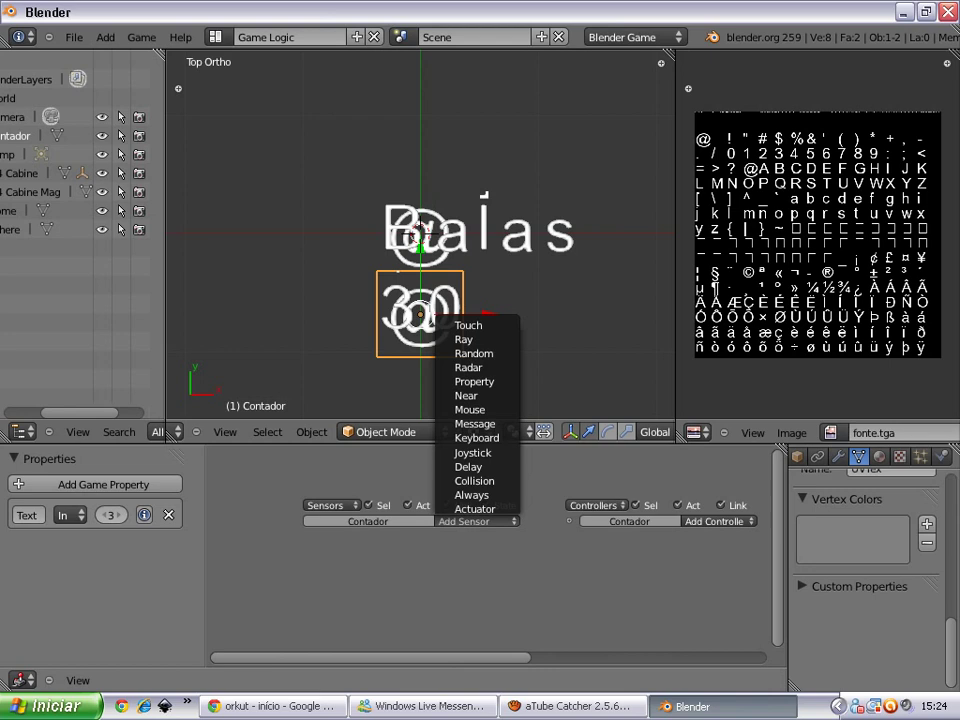
click(470, 409)
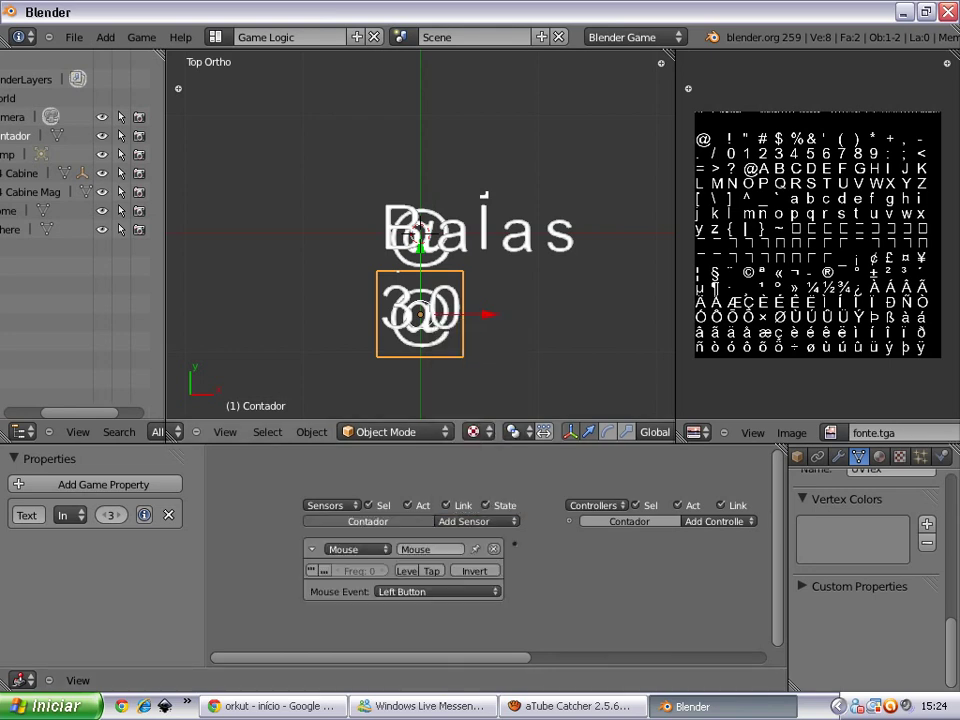
click(311, 549)
click(311, 549)
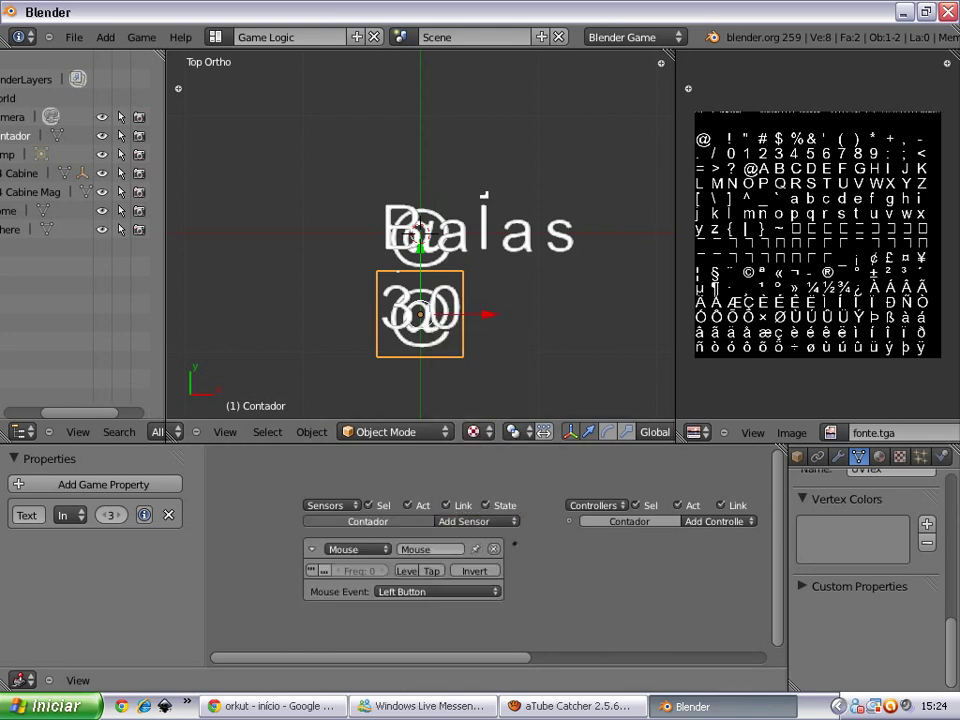
click(360, 570)
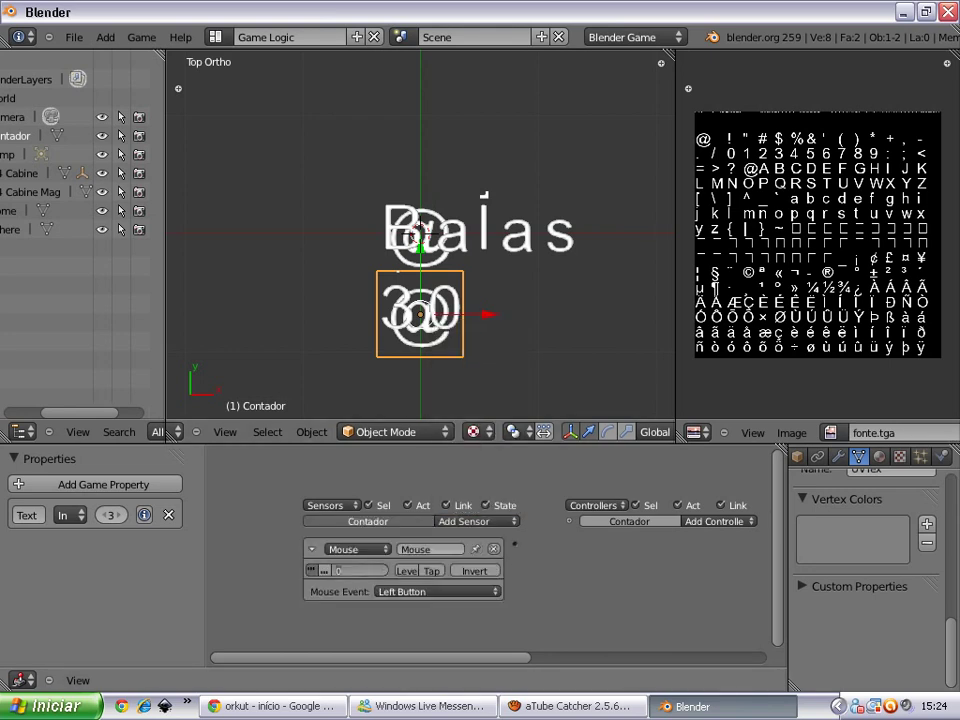
text(5)
key(Return)
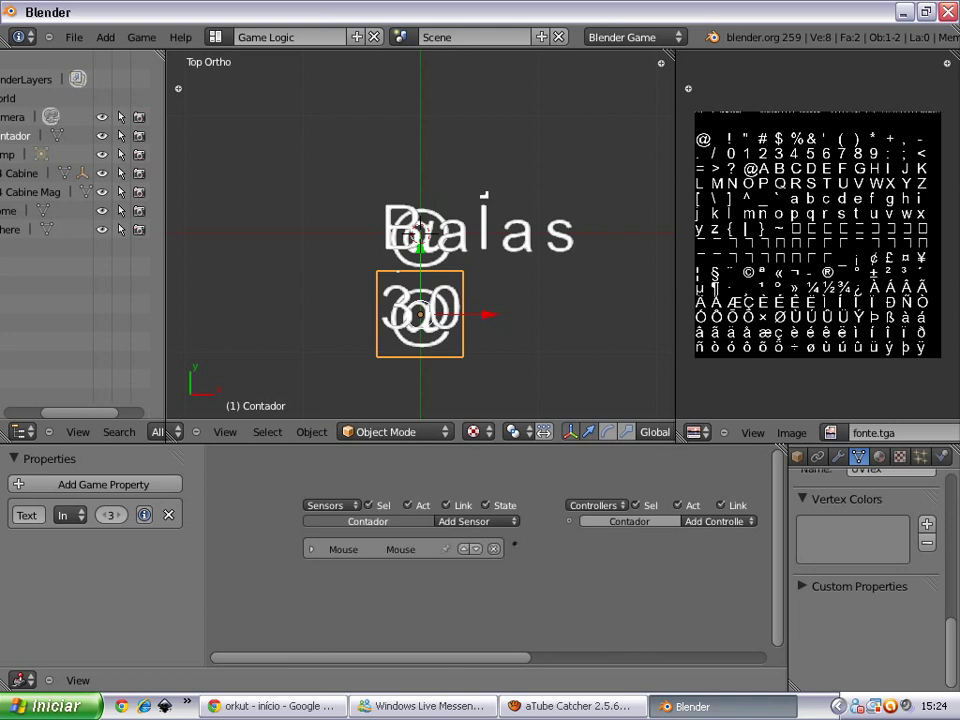
key(alt+Tab)
key(alt+Tab)
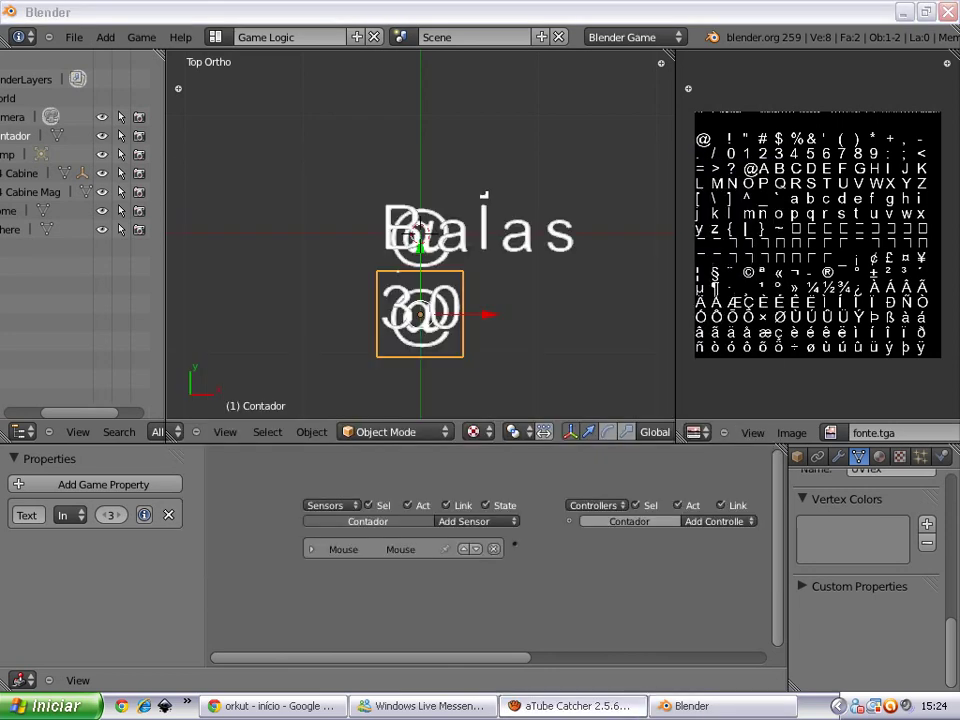